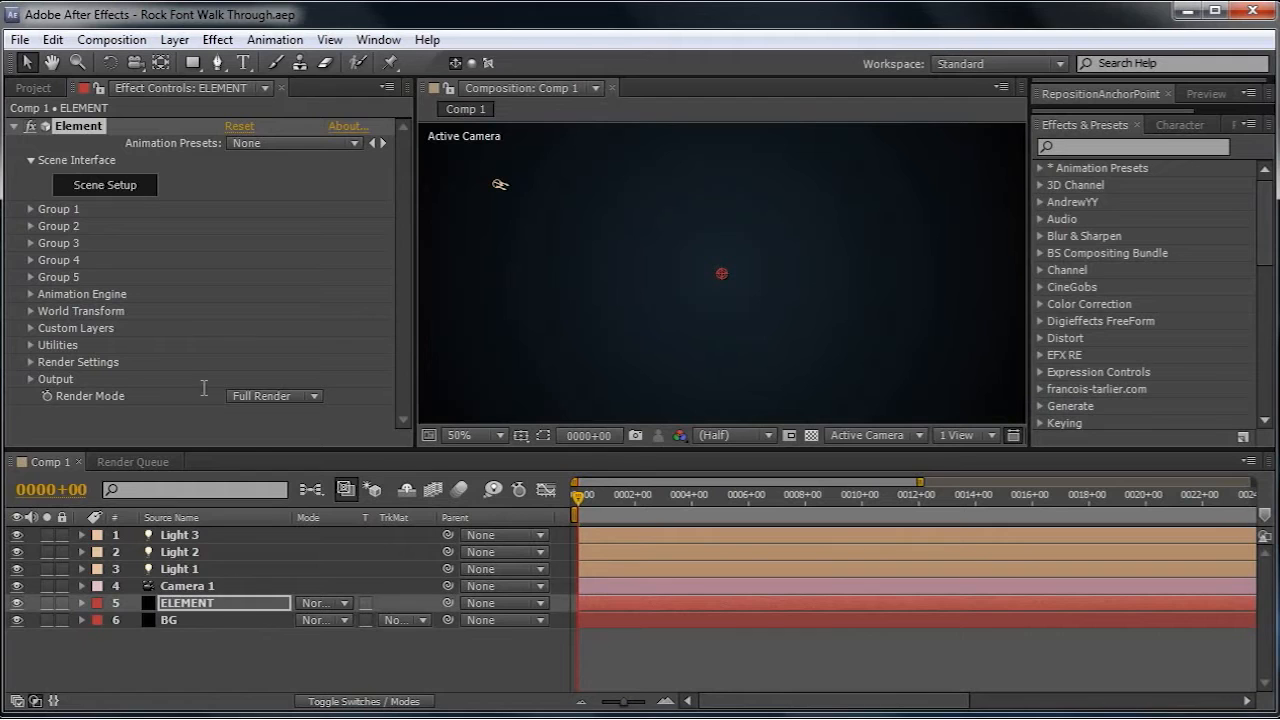
- Open the Element Scene Setup and expand the Font_Rock model folder
click(118, 186)
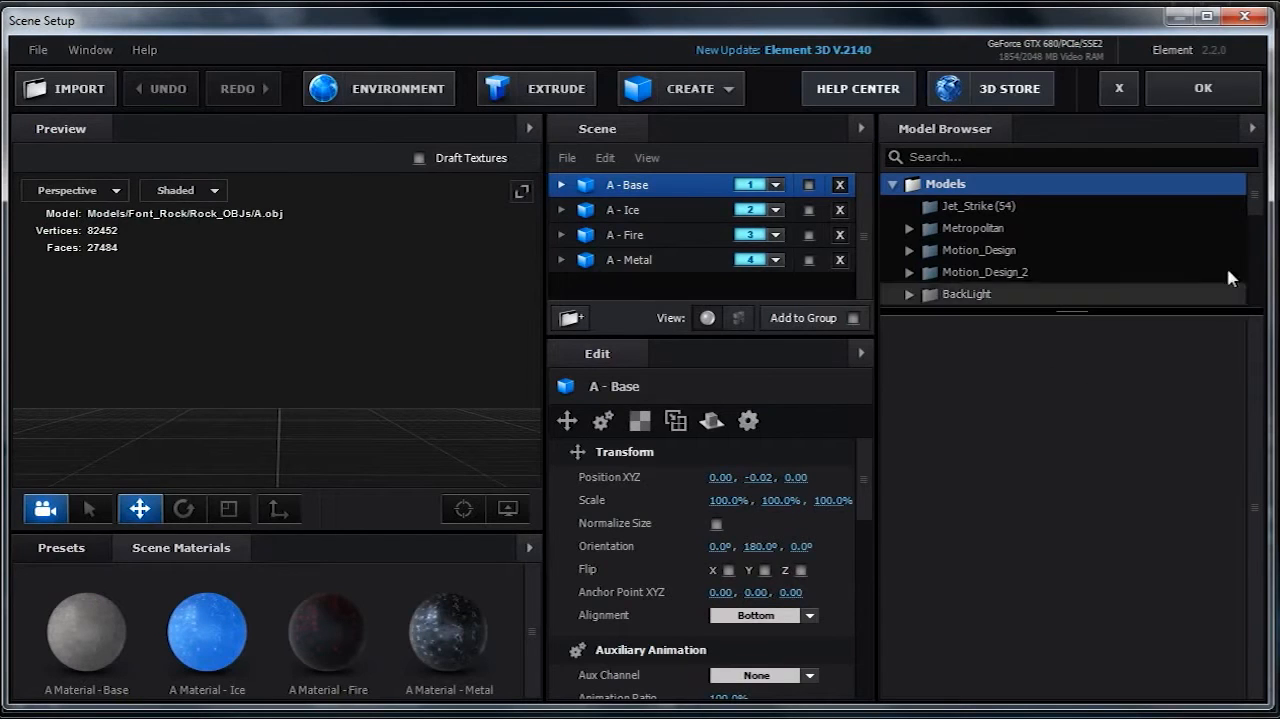
drag(1255, 196, 1270, 253)
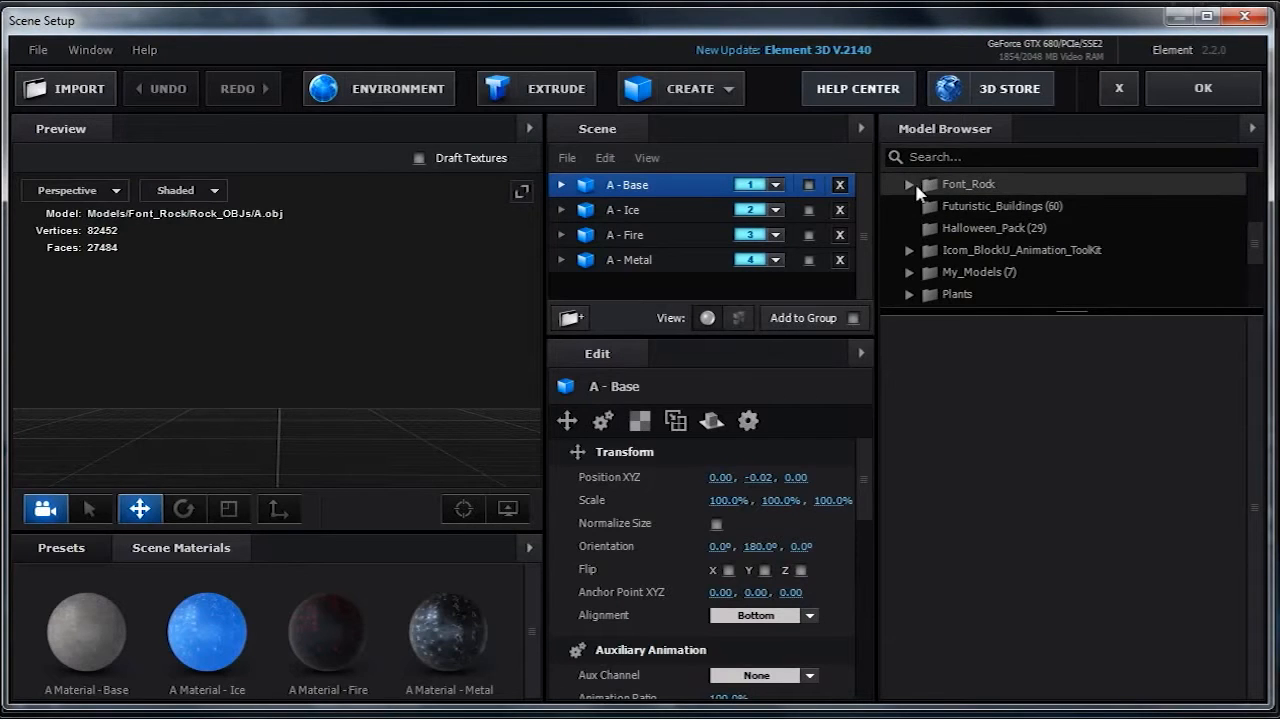
click(910, 185)
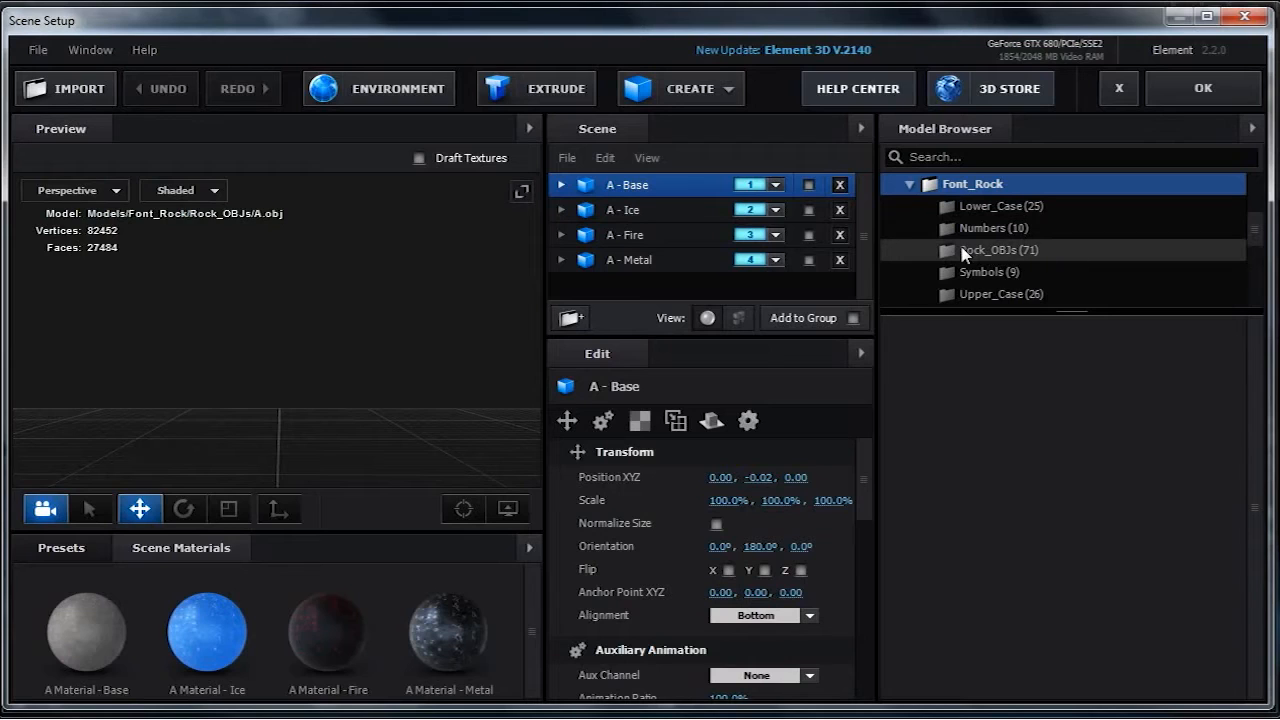
- Browse the Lower_Case, Numbers, Symbols and Upper_Case folders and add the uppercase A rock model to the scene
click(1019, 209)
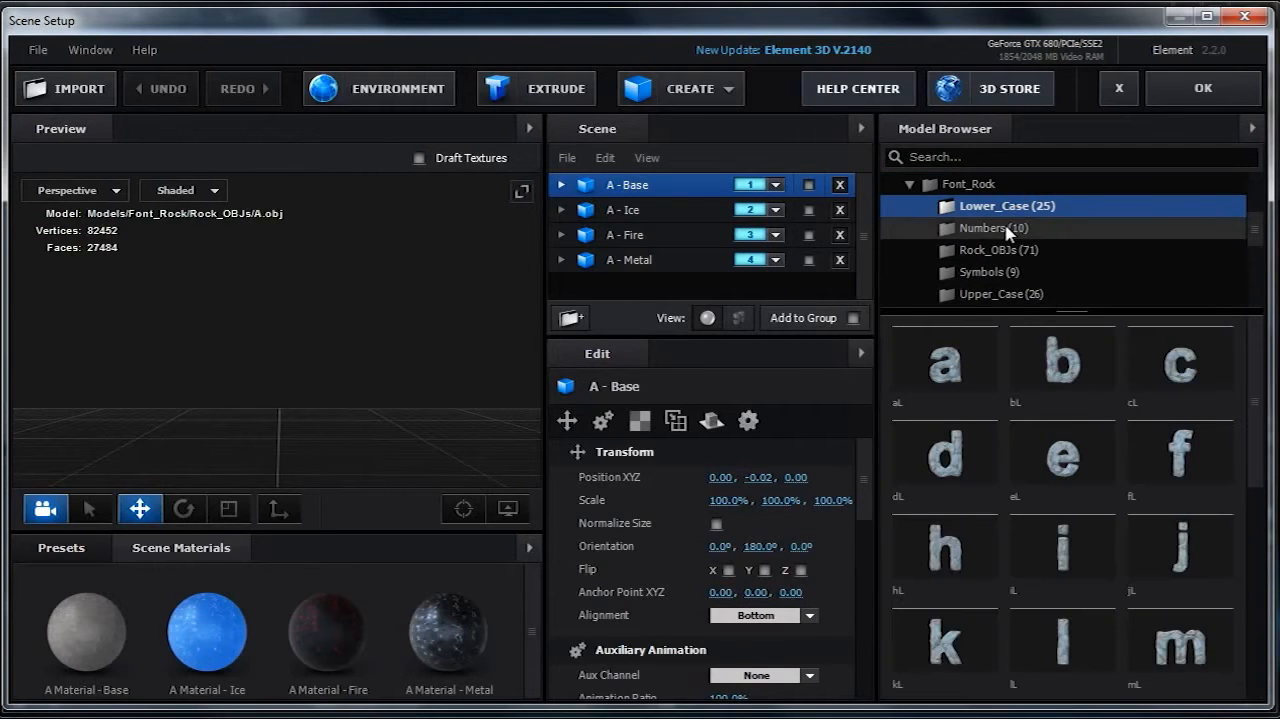
click(1008, 230)
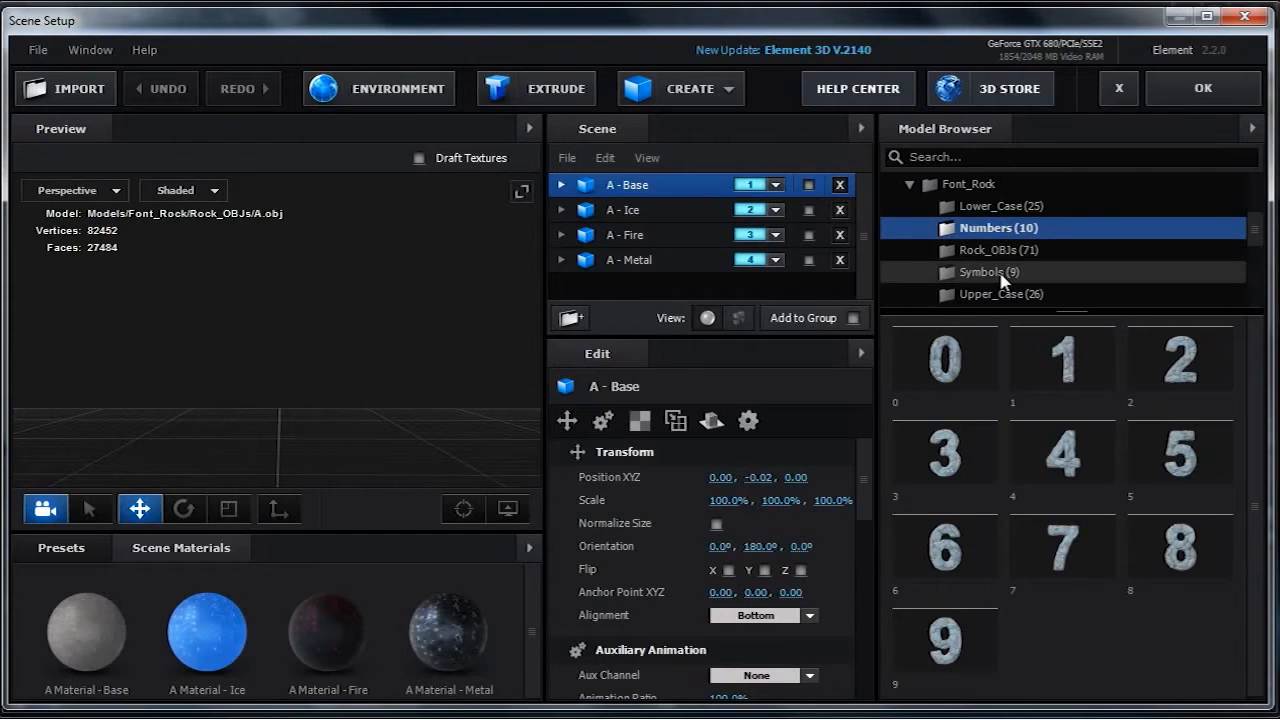
click(1003, 273)
click(1018, 295)
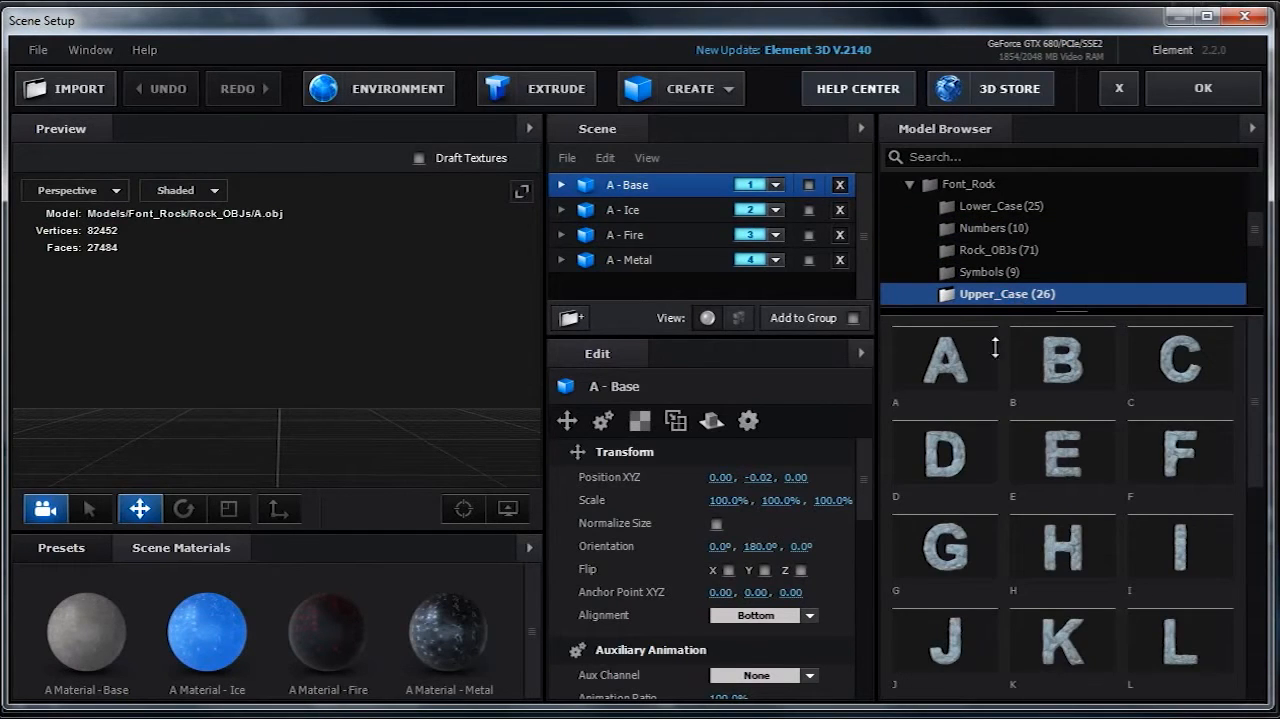
click(951, 368)
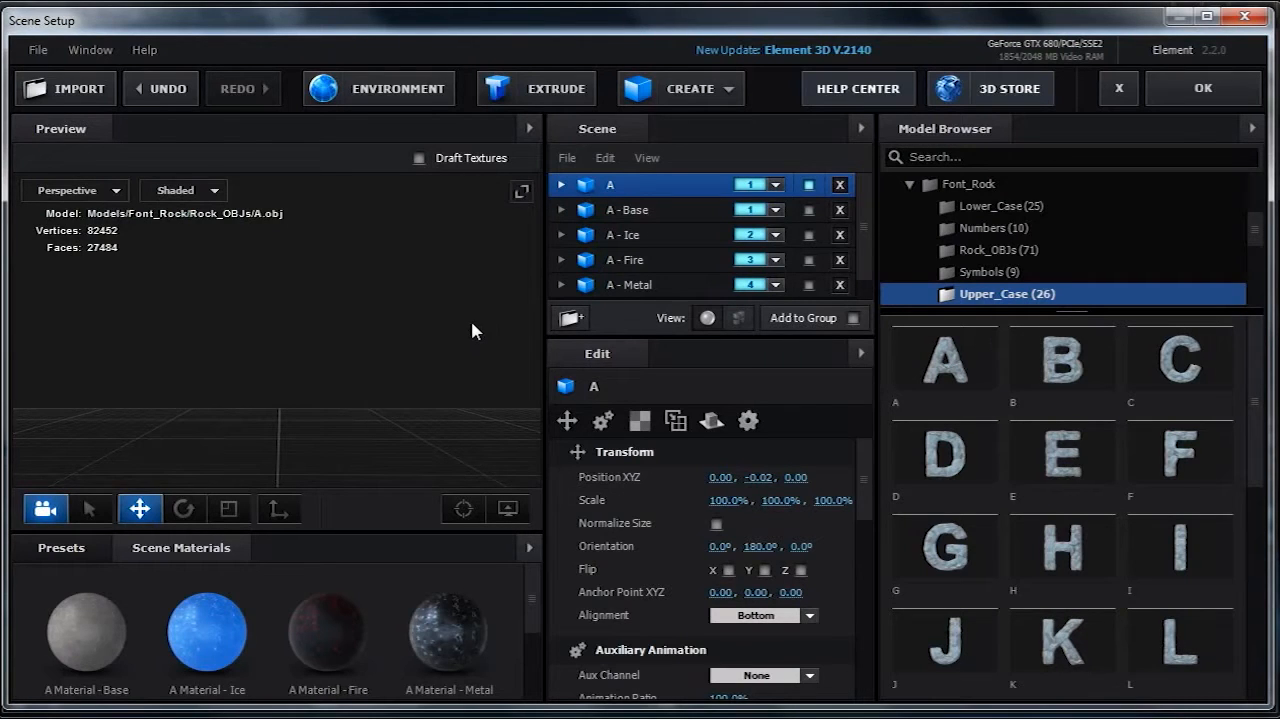
mouse_move(384, 374)
mouse_down()
mouse_move(306, 391)
mouse_move(266, 380)
mouse_move(326, 374)
mouse_move(300, 408)
mouse_move(445, 396)
mouse_move(374, 399)
mouse_move(403, 390)
mouse_move(369, 363)
mouse_move(402, 396)
mouse_move(334, 428)
mouse_move(268, 418)
mouse_move(391, 393)
mouse_up()
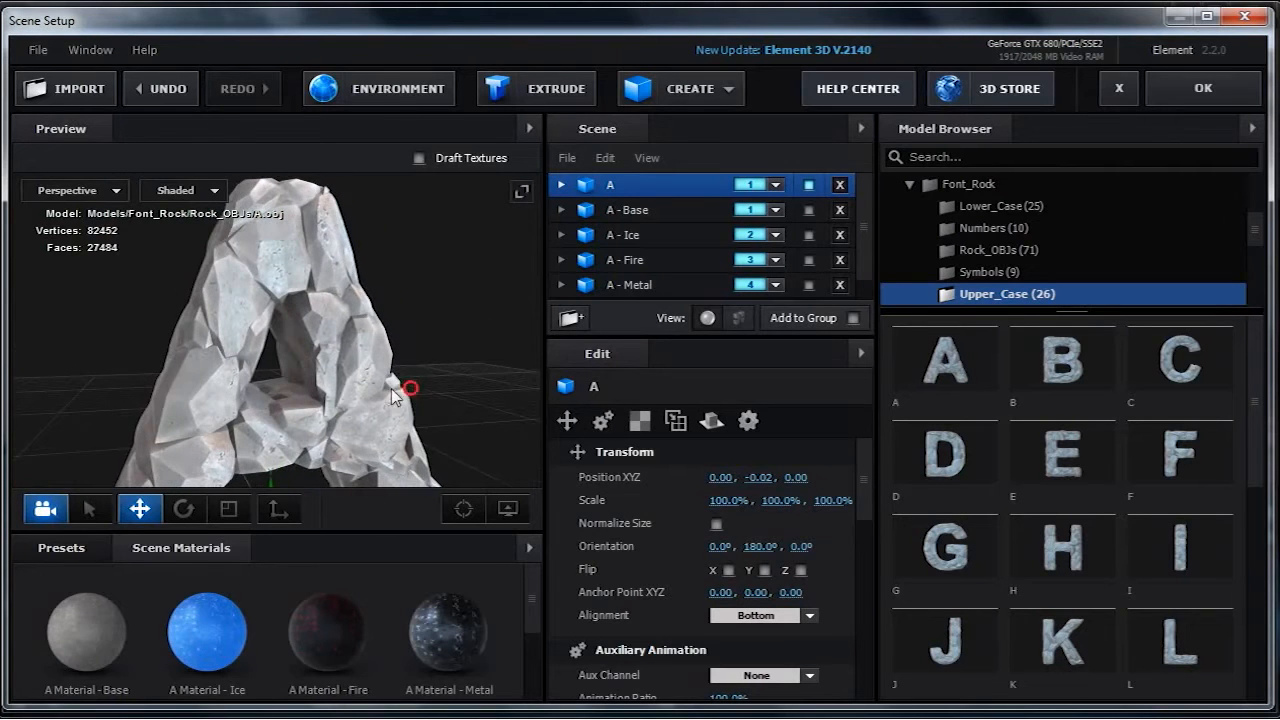
drag(212, 400, 328, 376)
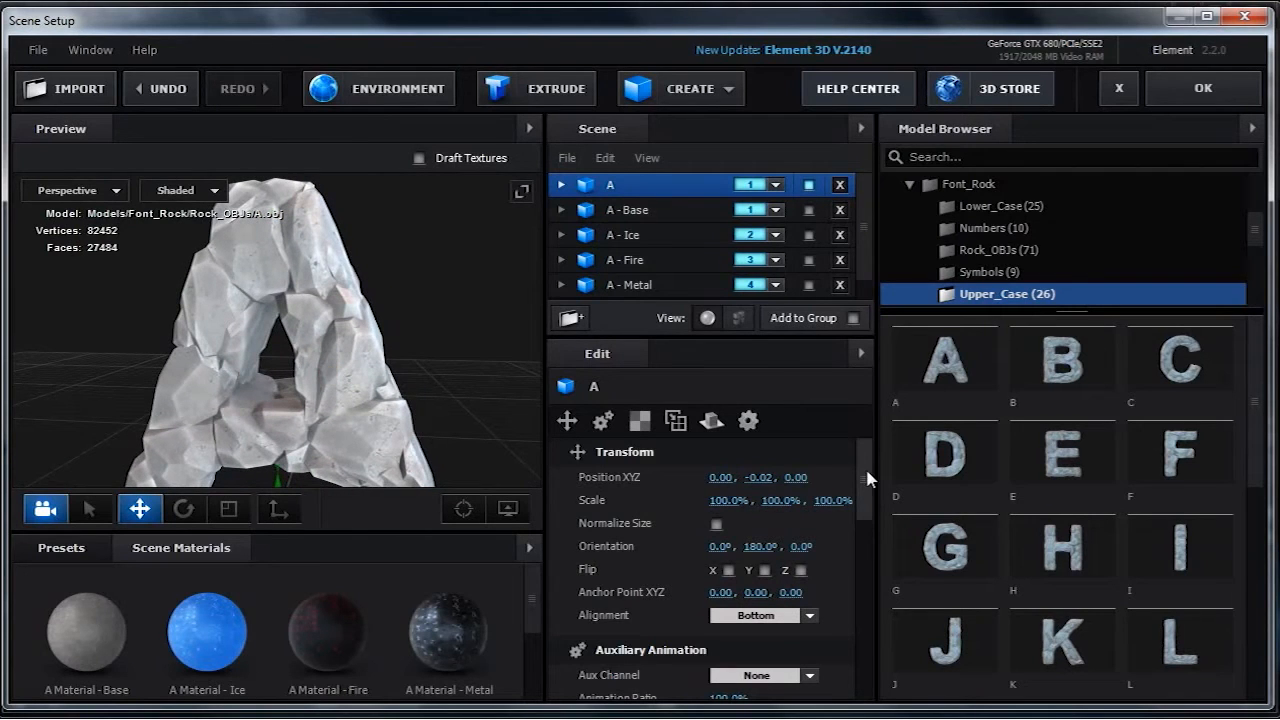
- Expand the A model in the scene, select its A Material and review the assigned texture channels
mouse_move(864, 471)
mouse_down()
mouse_move(863, 545)
mouse_move(866, 470)
mouse_up()
click(561, 185)
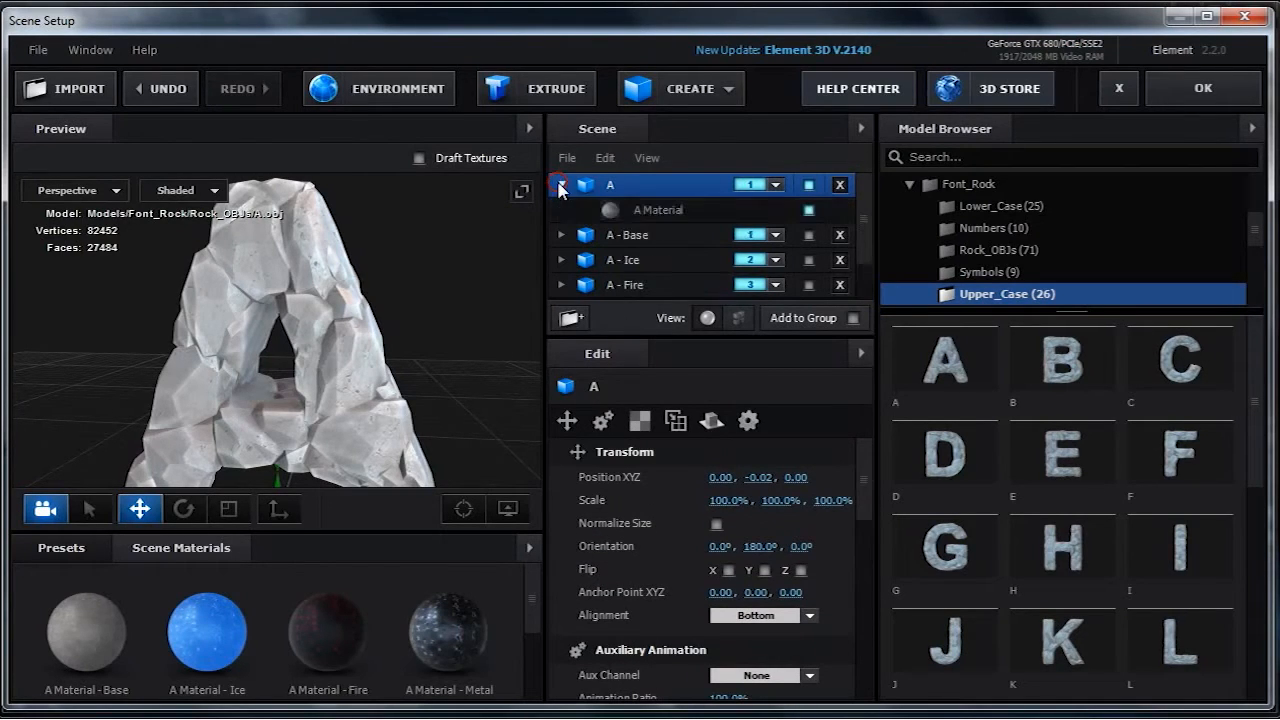
click(652, 208)
drag(866, 466, 866, 477)
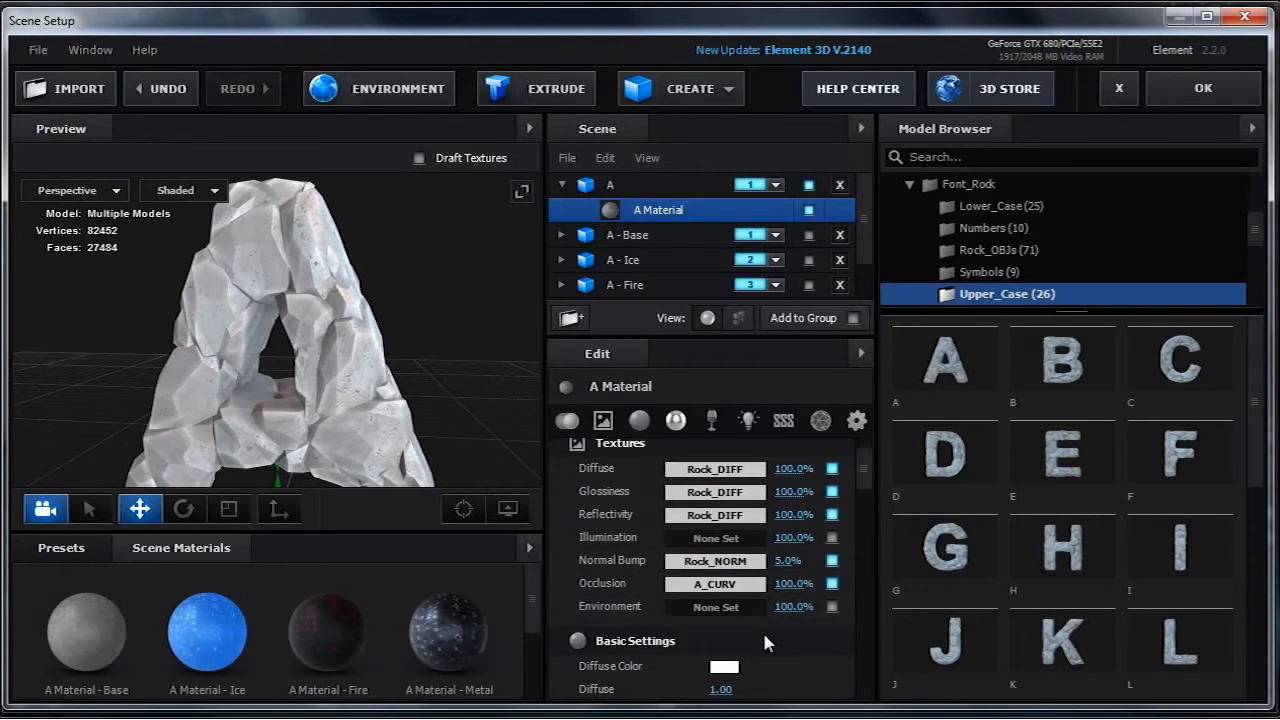
scroll(762, 630, up, 1)
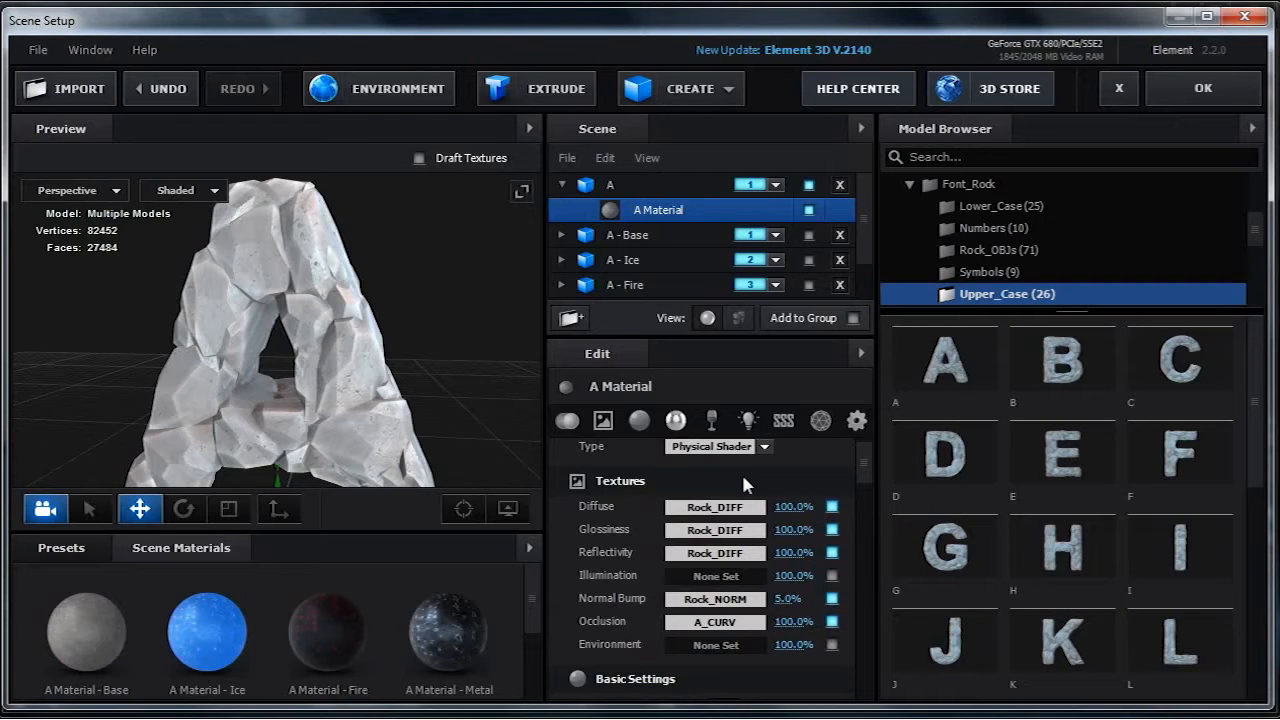
drag(408, 434, 360, 407)
scroll(333, 432, up, 3)
scroll(360, 405, down, 2)
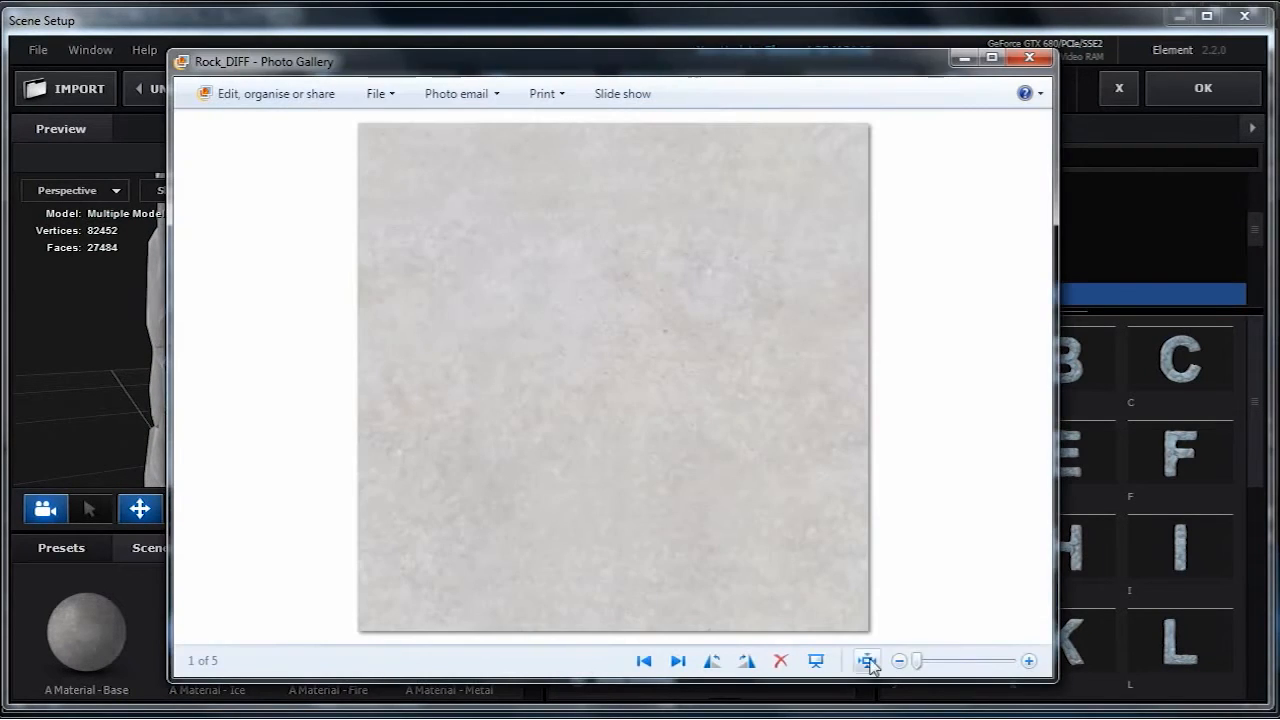
- Inspect the Rock_DIFF texture image at actual size in Photo Gallery, then close it
click(867, 661)
drag(655, 515, 726, 369)
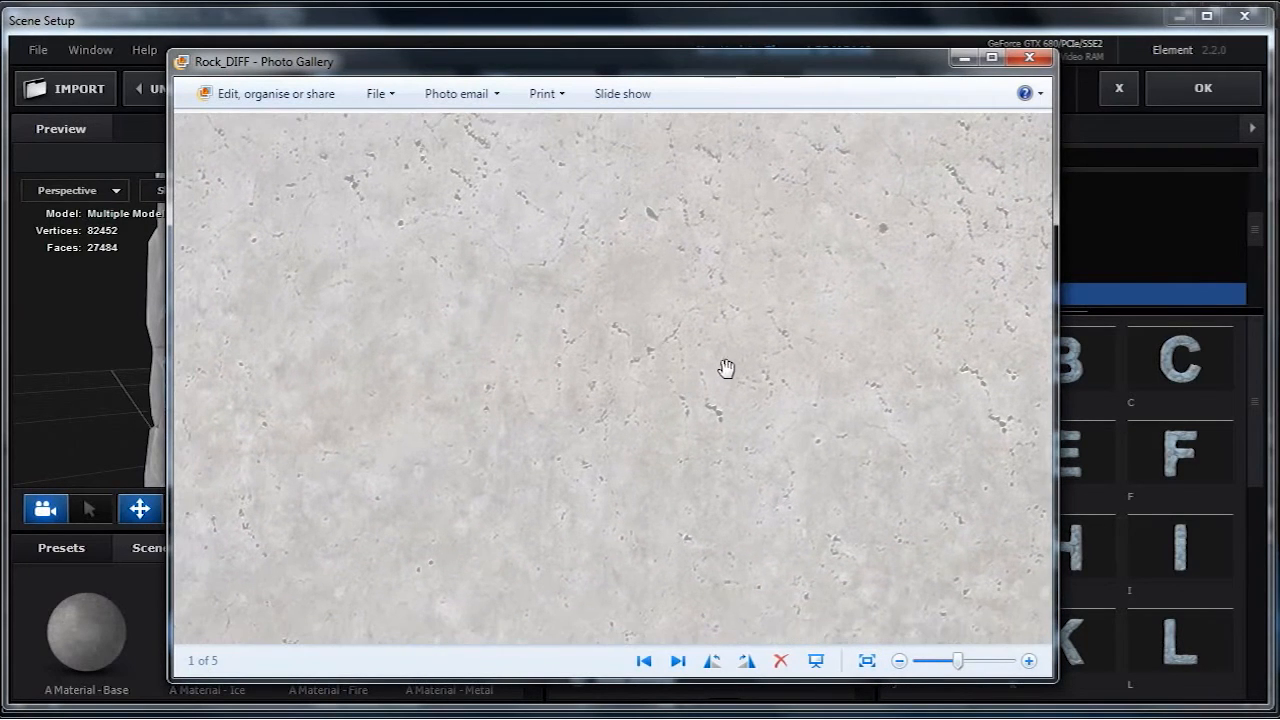
drag(733, 456, 668, 520)
drag(751, 434, 713, 551)
drag(669, 423, 667, 524)
drag(688, 397, 644, 411)
drag(707, 458, 704, 425)
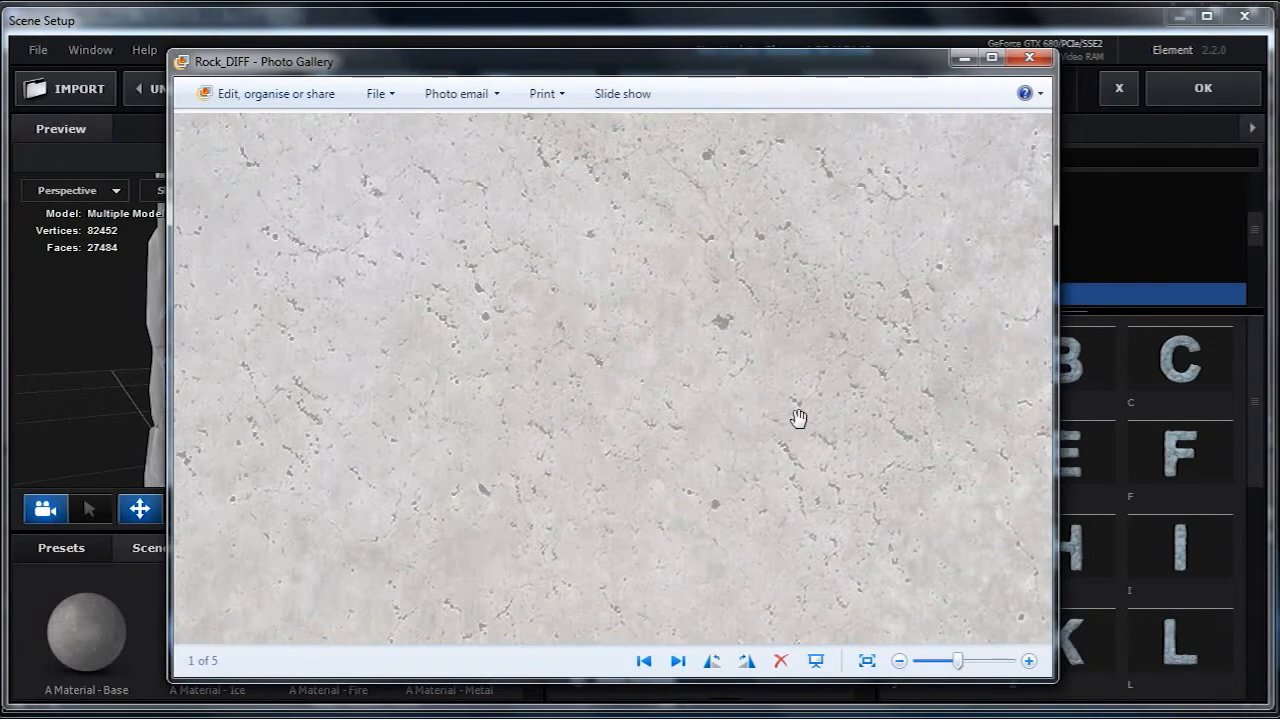
click(1030, 62)
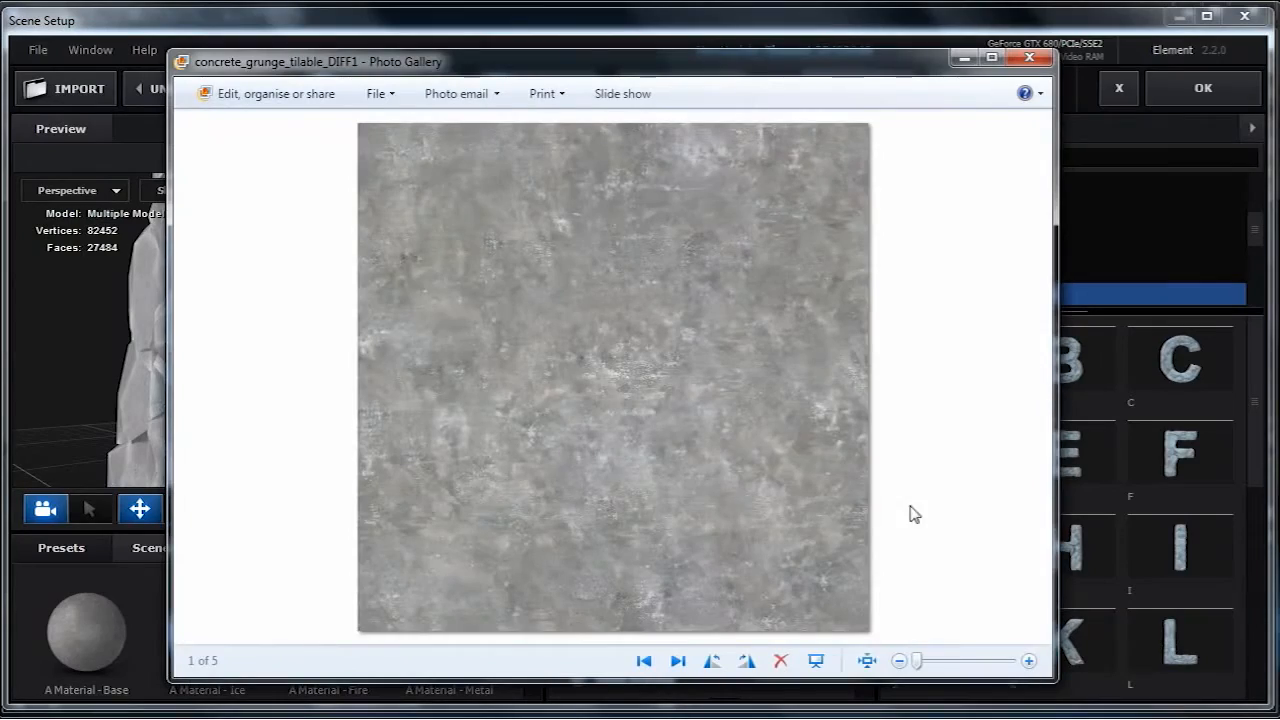
- Inspect the concrete_grunge_tilable_DIFF1 texture image at actual size in Photo Gallery, then close it
click(866, 660)
drag(601, 552, 606, 303)
drag(749, 343, 709, 543)
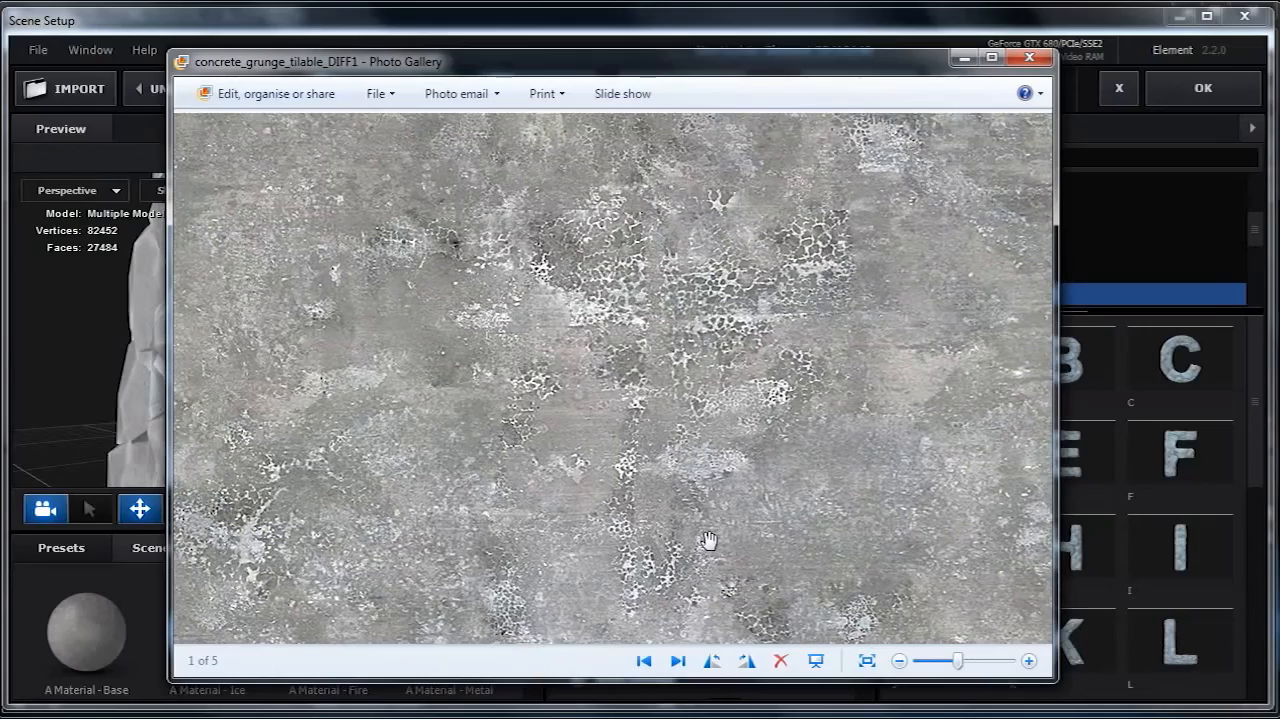
drag(567, 333, 592, 386)
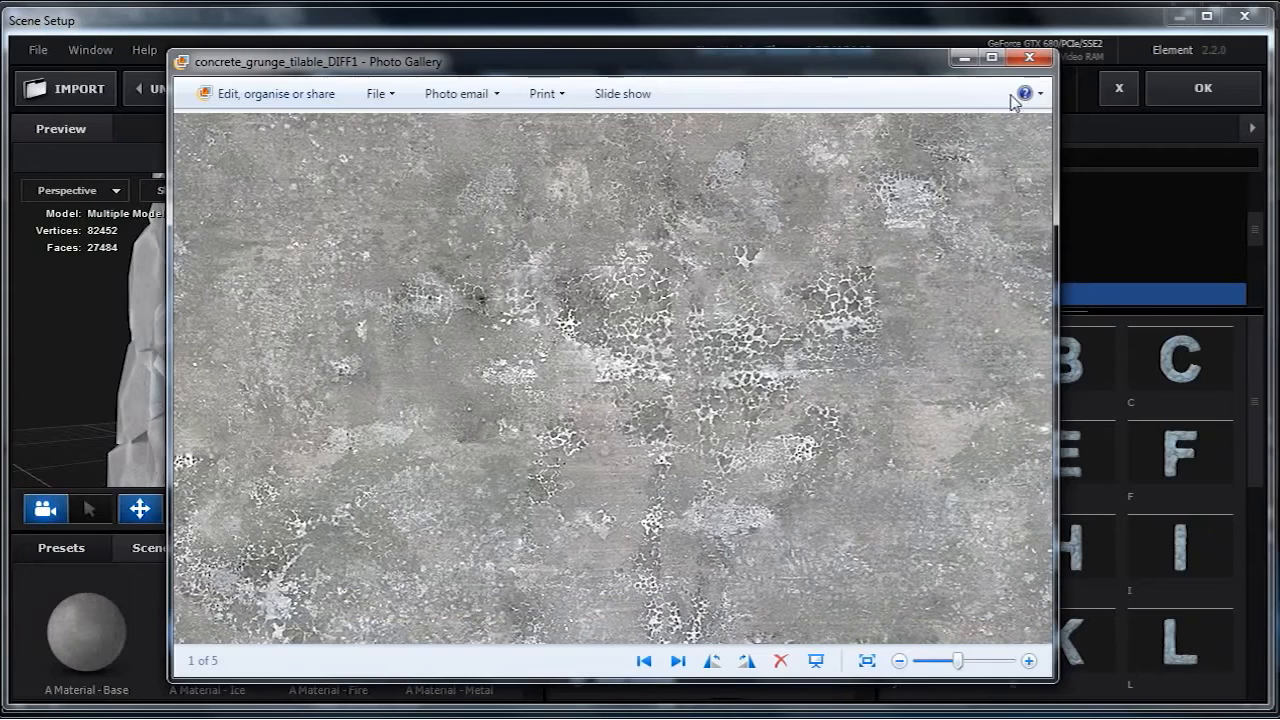
click(1030, 60)
- Assign the concrete_grunge_tilable_DIFF1 image to the Diffuse, Glossiness and Reflectivity channels of A Material
drag(1191, 400, 734, 516)
drag(1275, 455, 740, 554)
drag(320, 387, 418, 410)
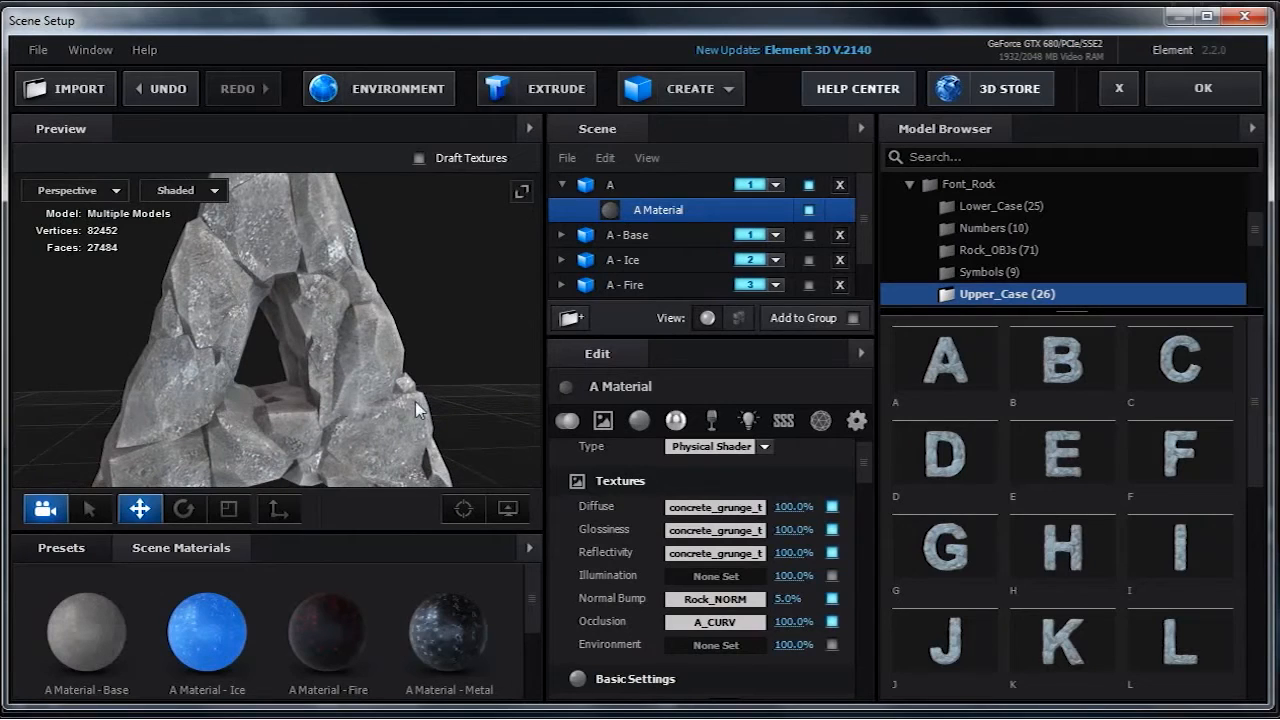
- Set the input levels of the A_CURV Occlusion texture to 0.43, 0.50 and 0.56 and check the letter from several angles
click(715, 621)
drag(862, 428, 874, 197)
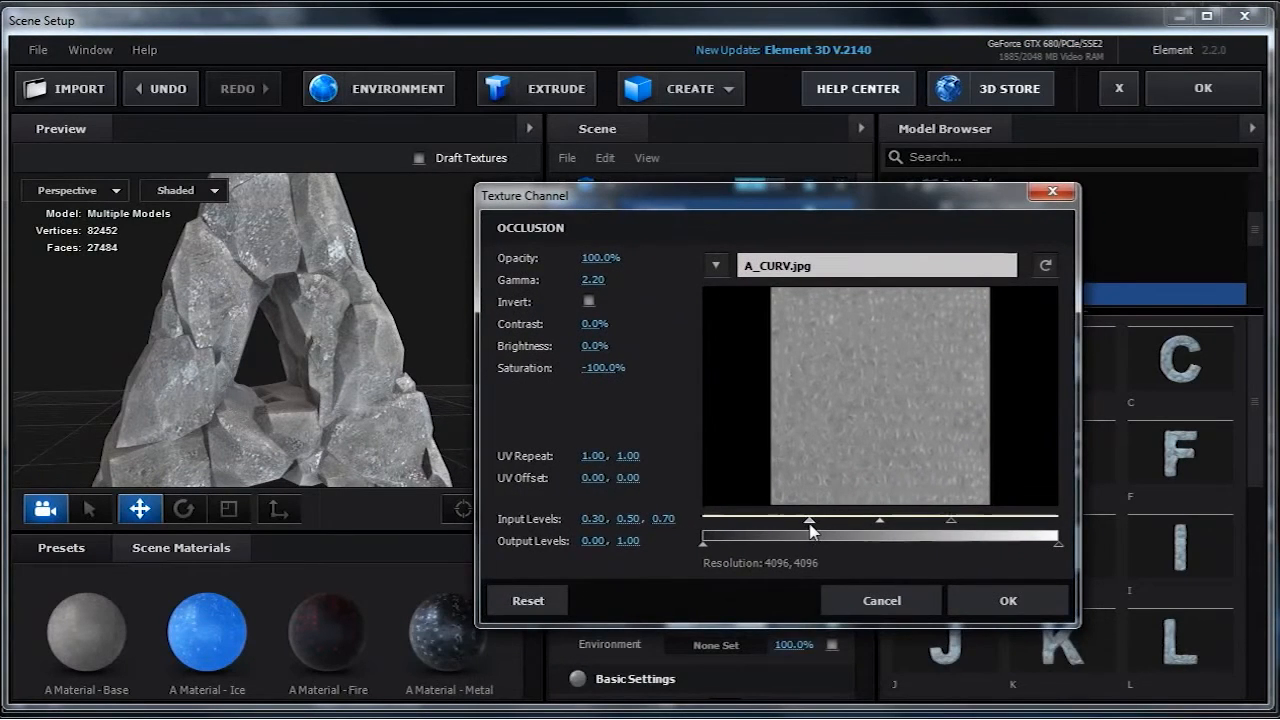
drag(811, 524, 836, 521)
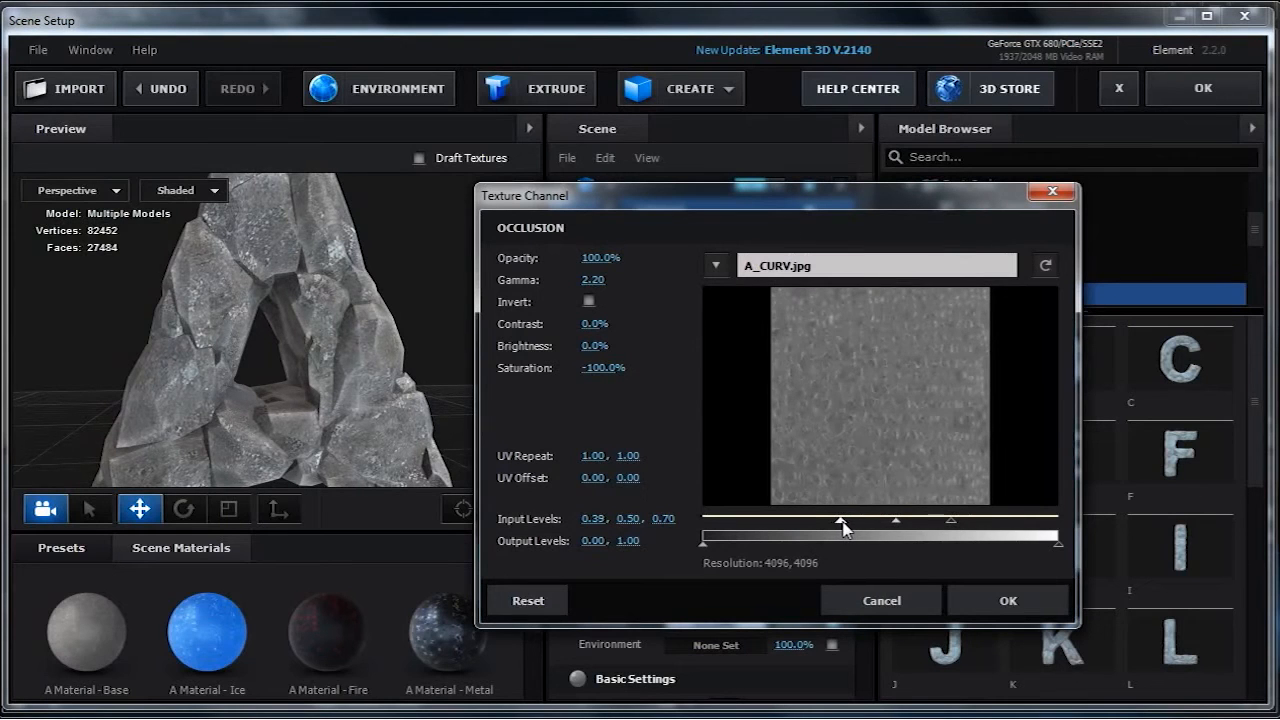
drag(948, 530, 920, 530)
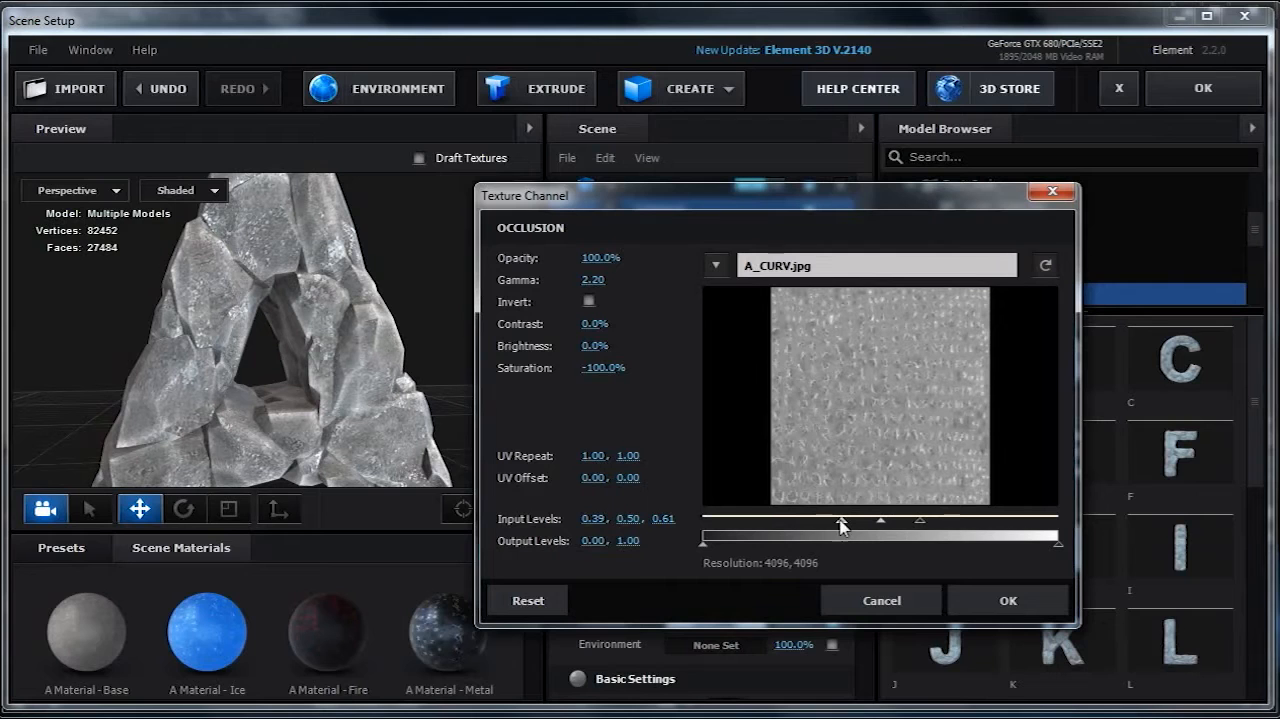
drag(843, 525, 904, 526)
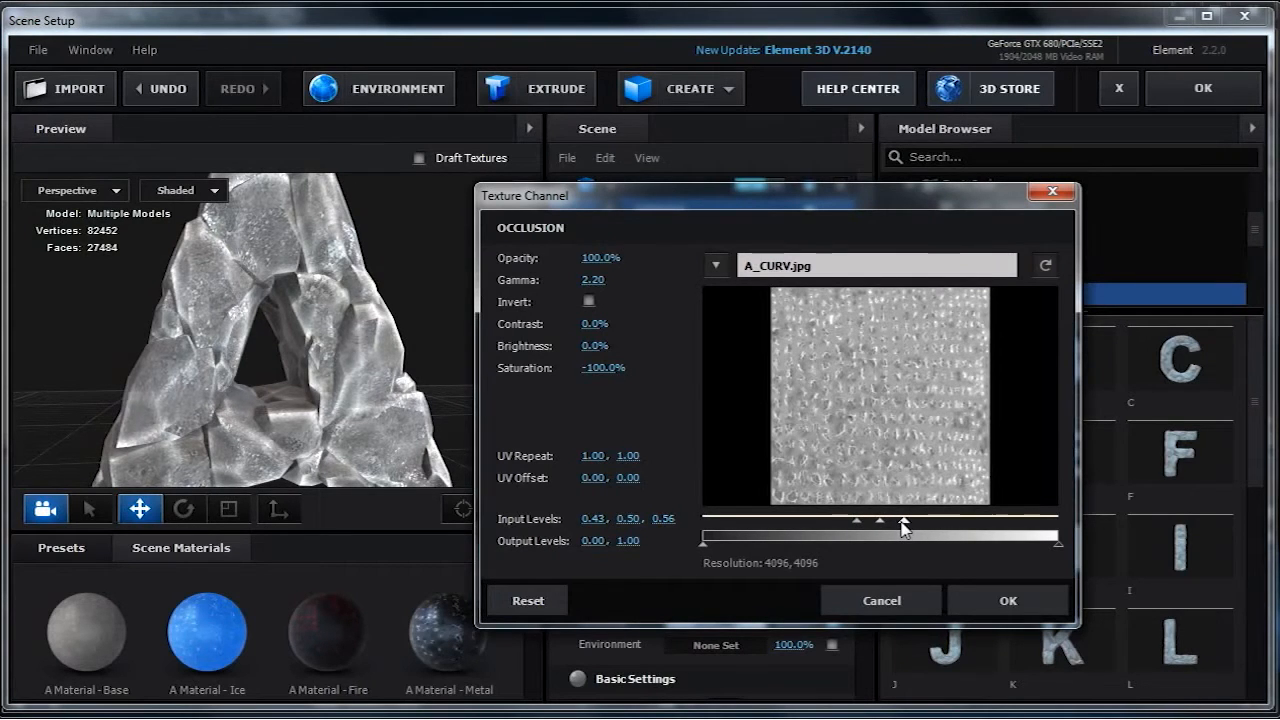
click(973, 604)
drag(380, 430, 296, 422)
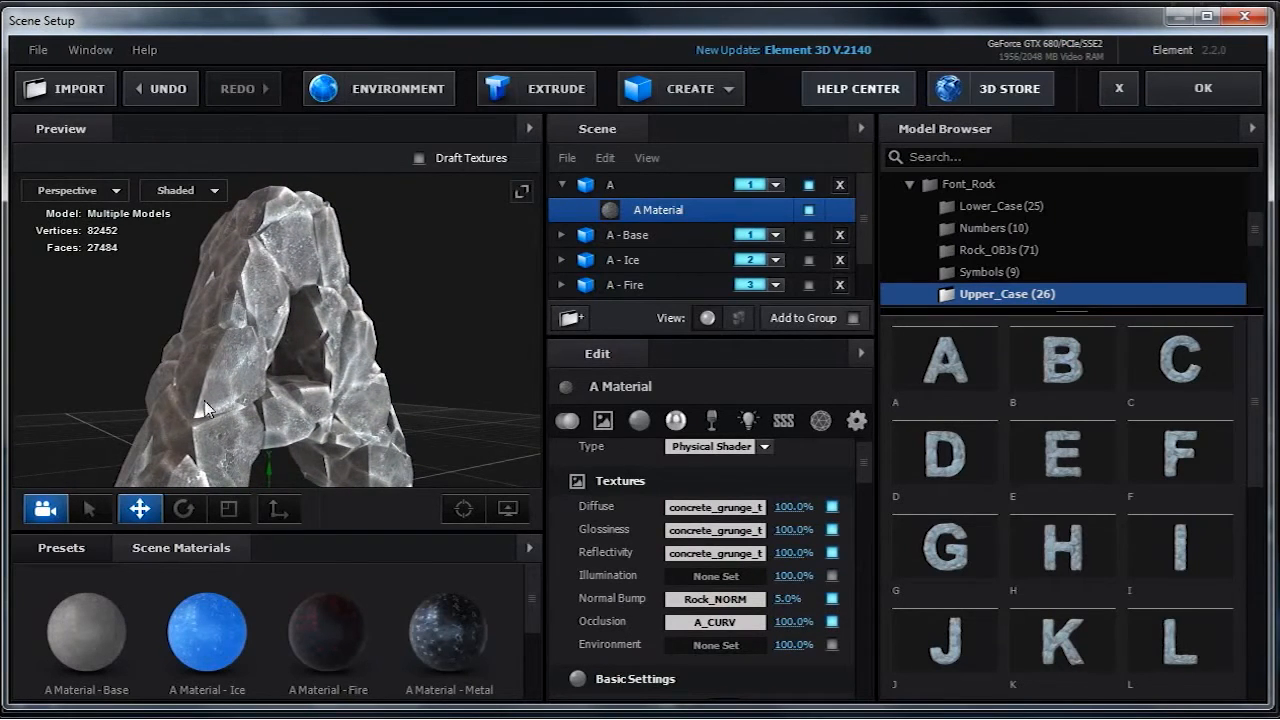
drag(371, 417, 414, 413)
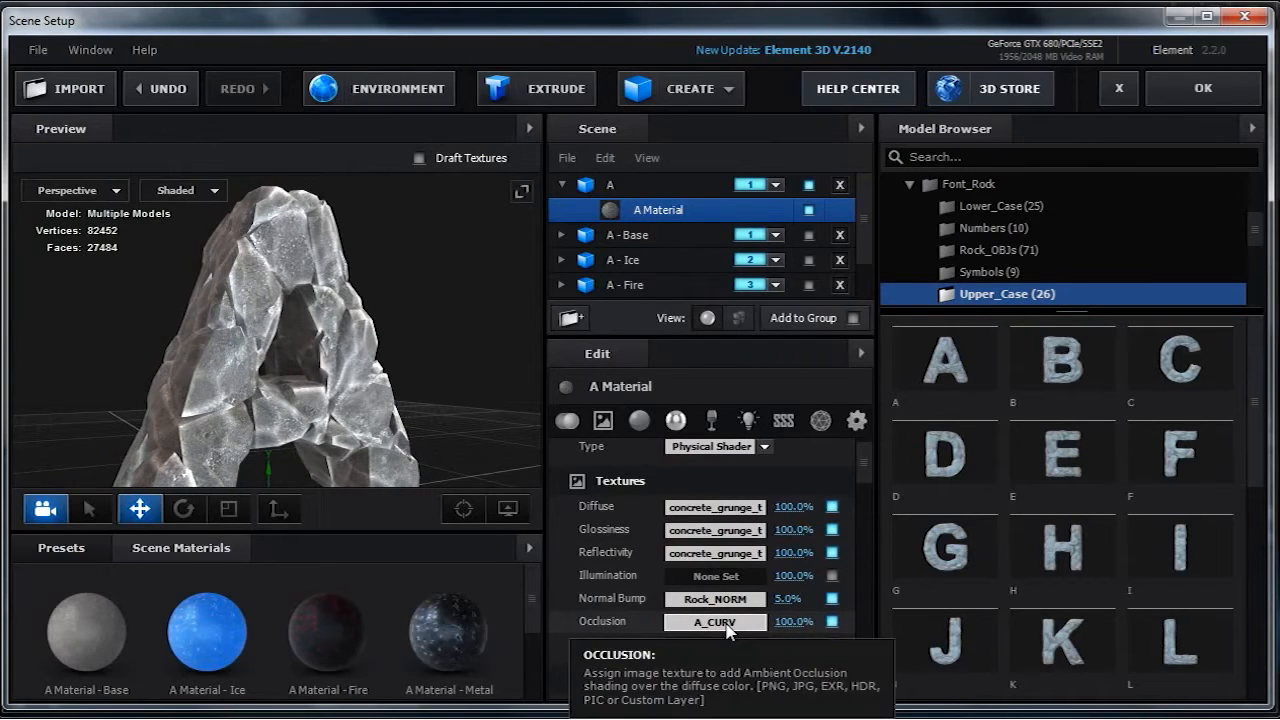
drag(287, 385, 259, 385)
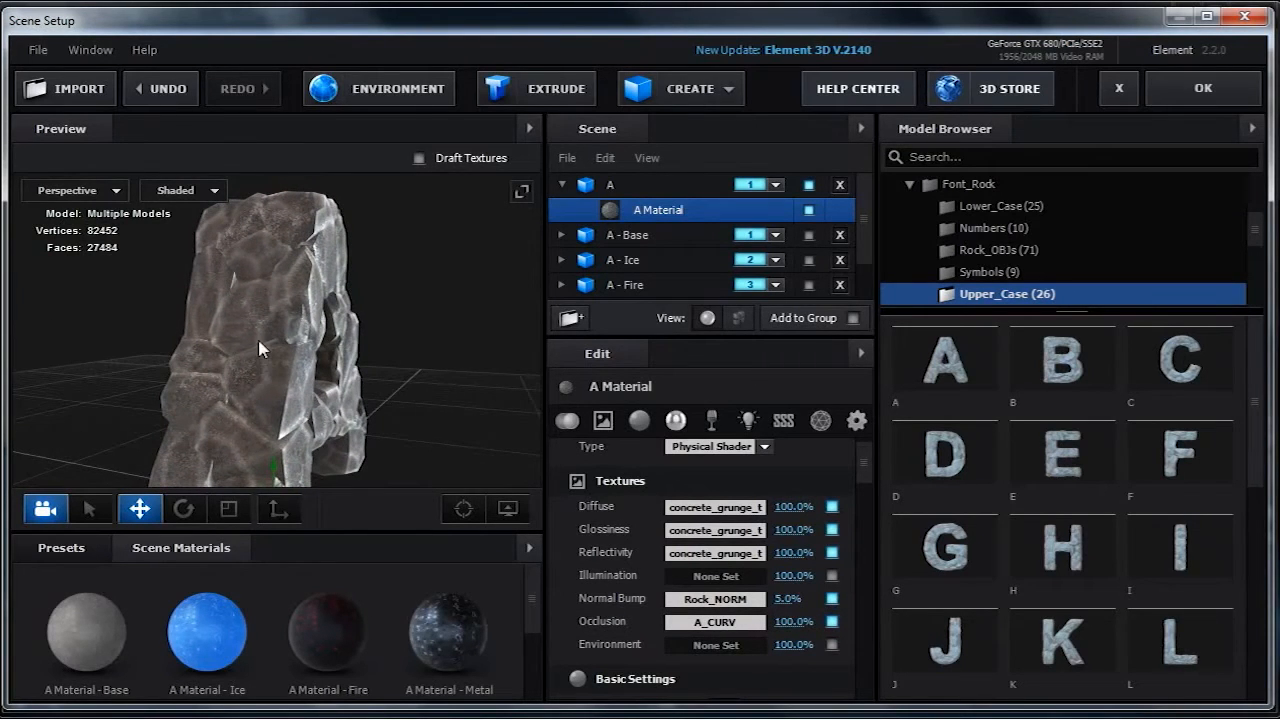
mouse_move(287, 406)
mouse_down()
mouse_move(220, 398)
mouse_move(336, 408)
mouse_move(301, 408)
mouse_up()
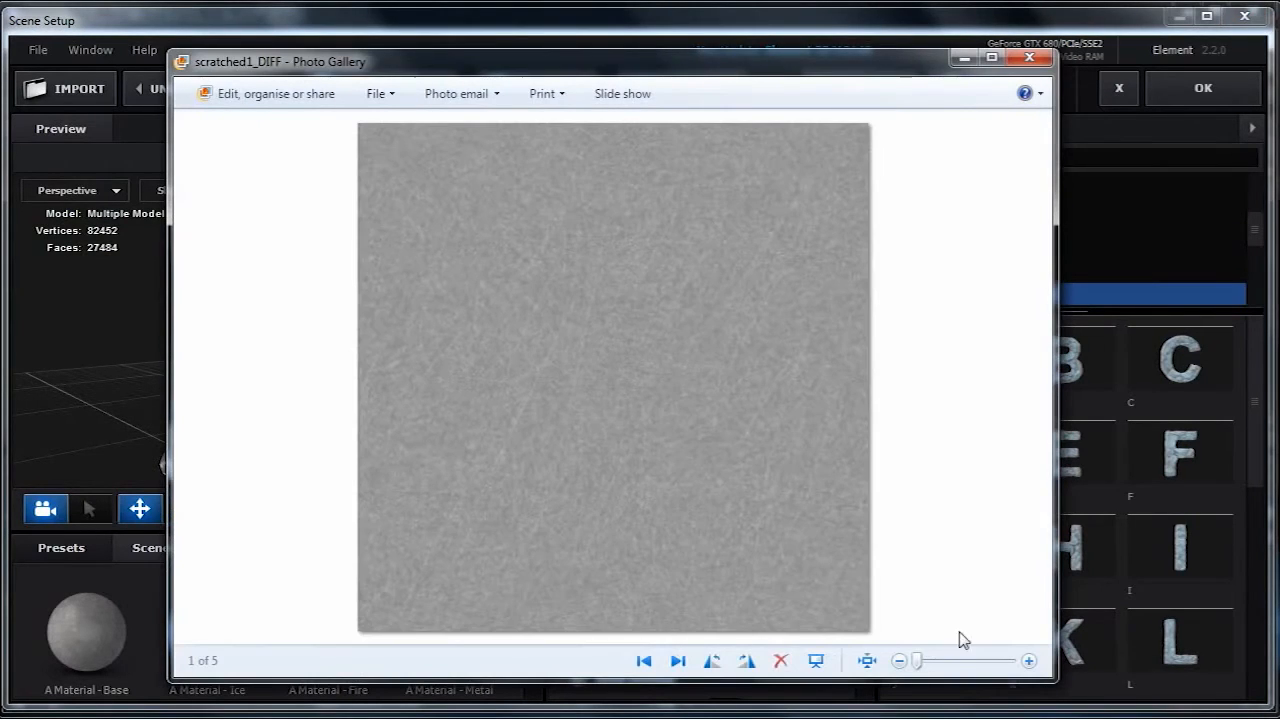
- Inspect the scratched1_DIFF texture image at actual size in Photo Gallery, then close it
click(867, 660)
drag(634, 503, 680, 383)
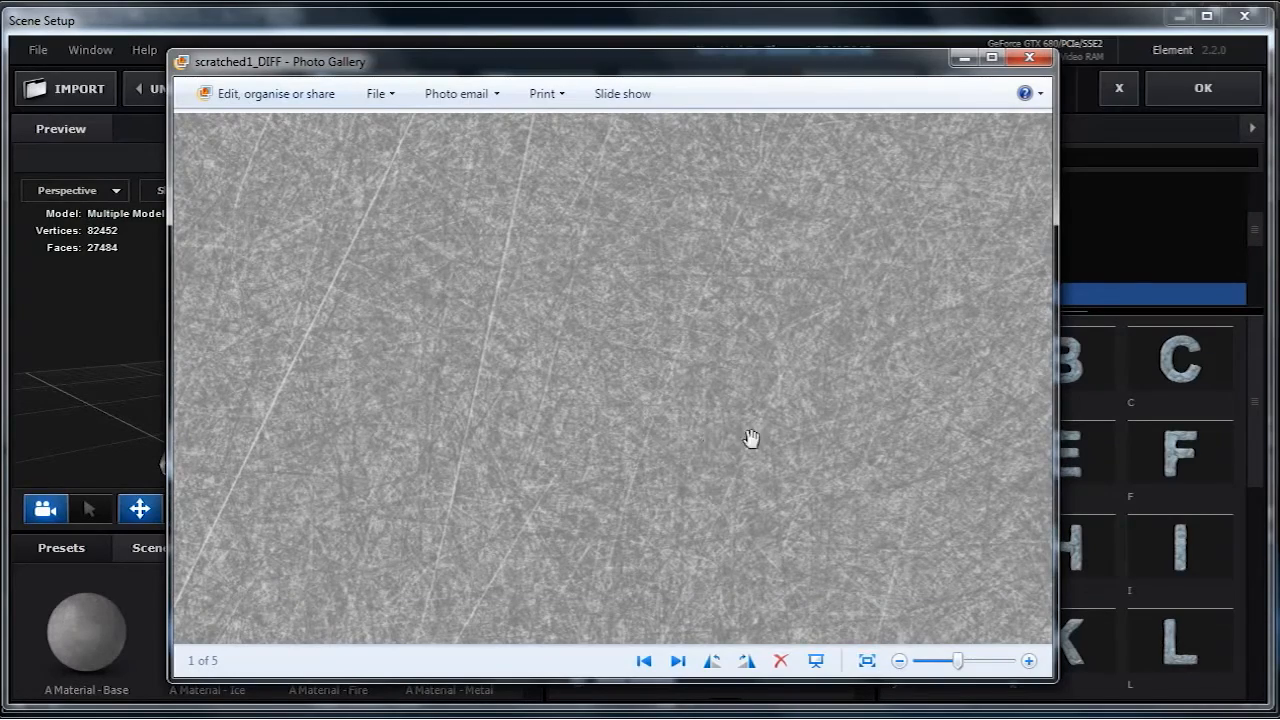
drag(760, 436, 683, 449)
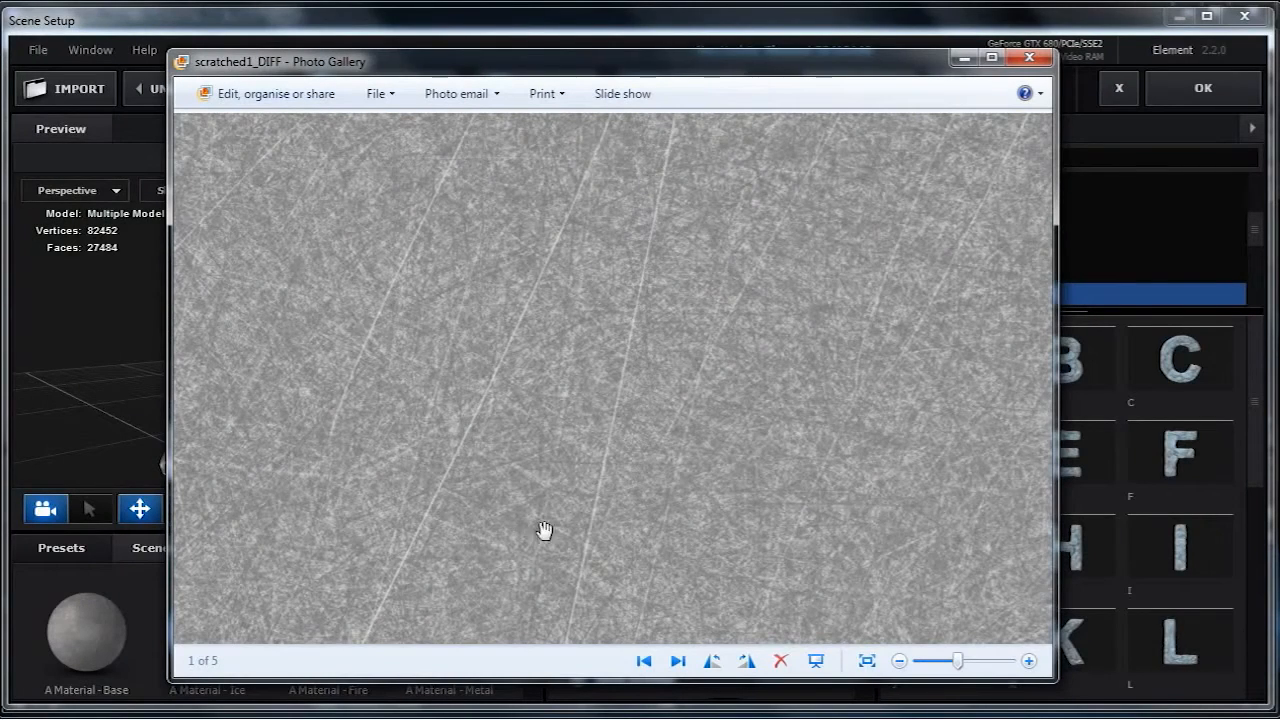
drag(791, 446, 682, 331)
drag(752, 480, 849, 371)
click(1029, 58)
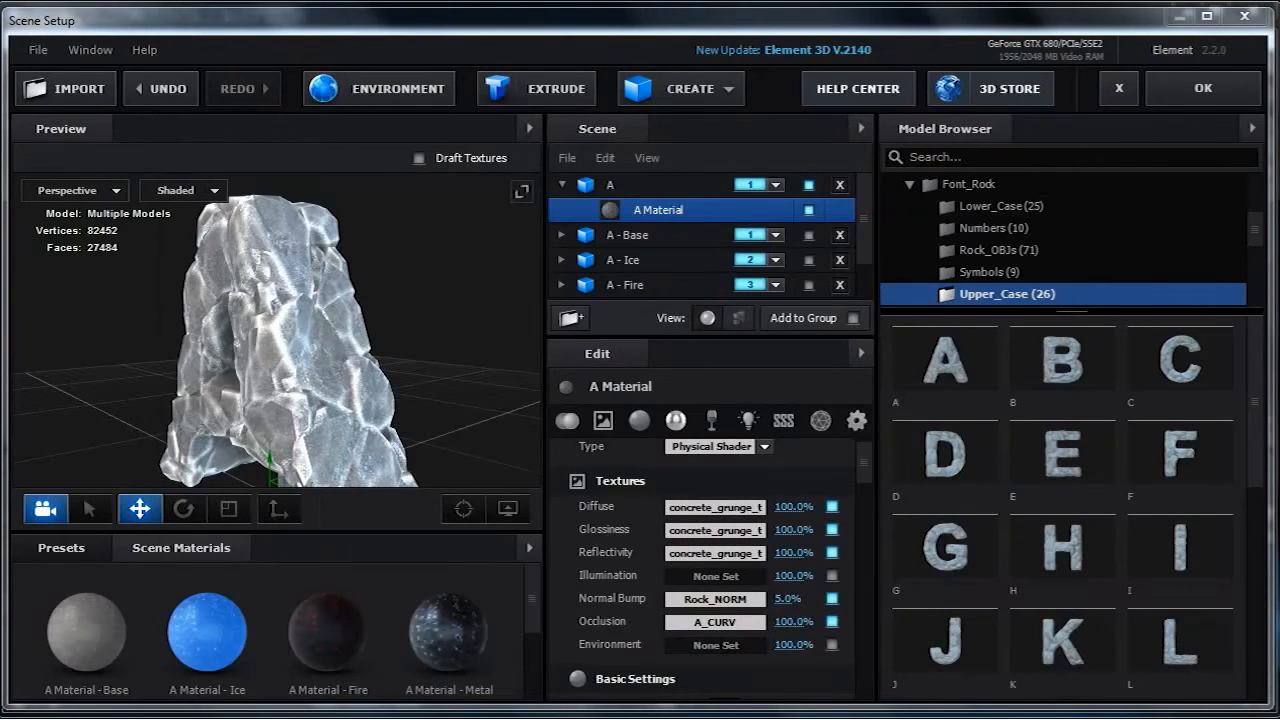
- Assign the scratched1_DIFF image to the Diffuse, Glossiness and Reflectivity channels of A Material
drag(919, 547, 730, 508)
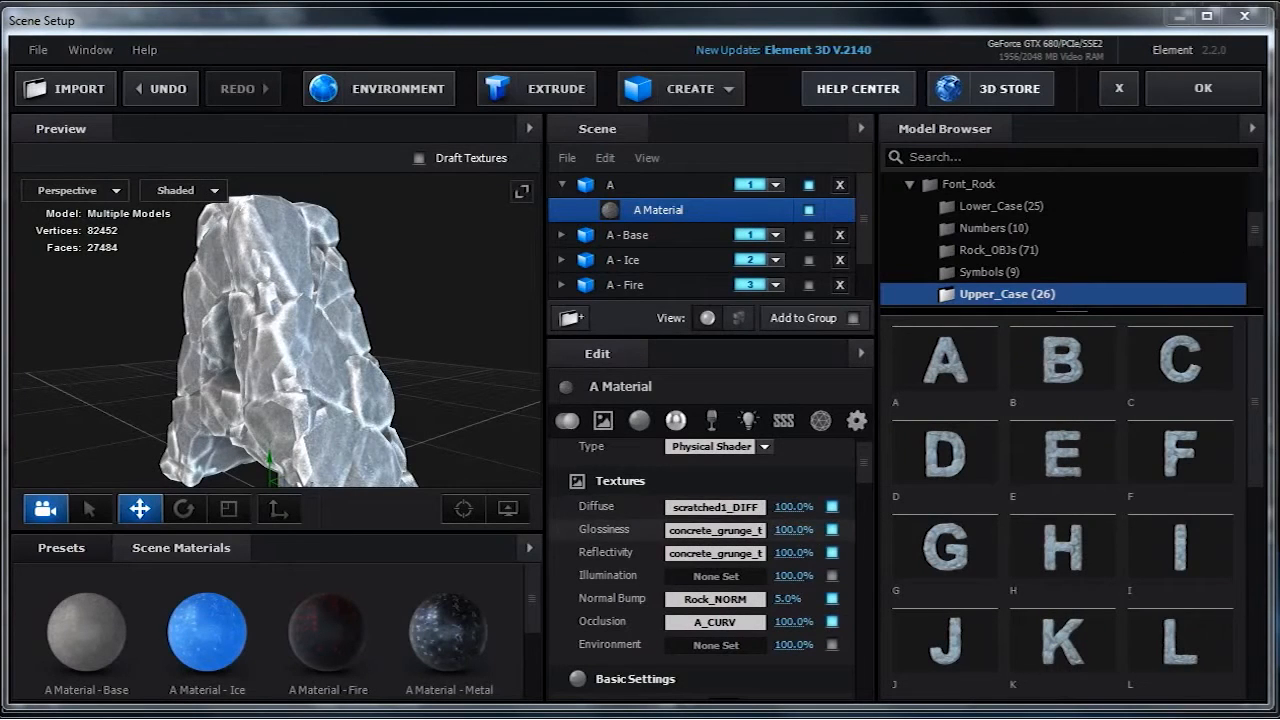
drag(773, 545, 740, 530)
drag(960, 592, 745, 555)
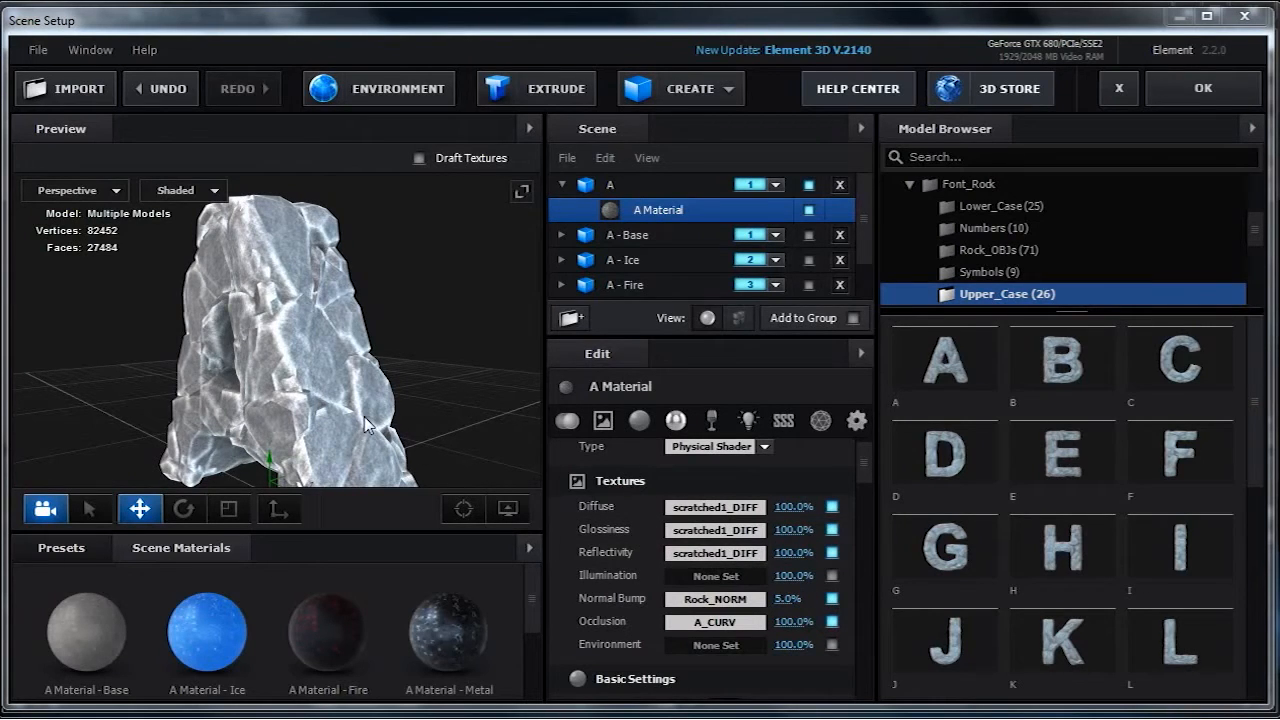
scroll(366, 423, up, 5)
drag(367, 415, 395, 414)
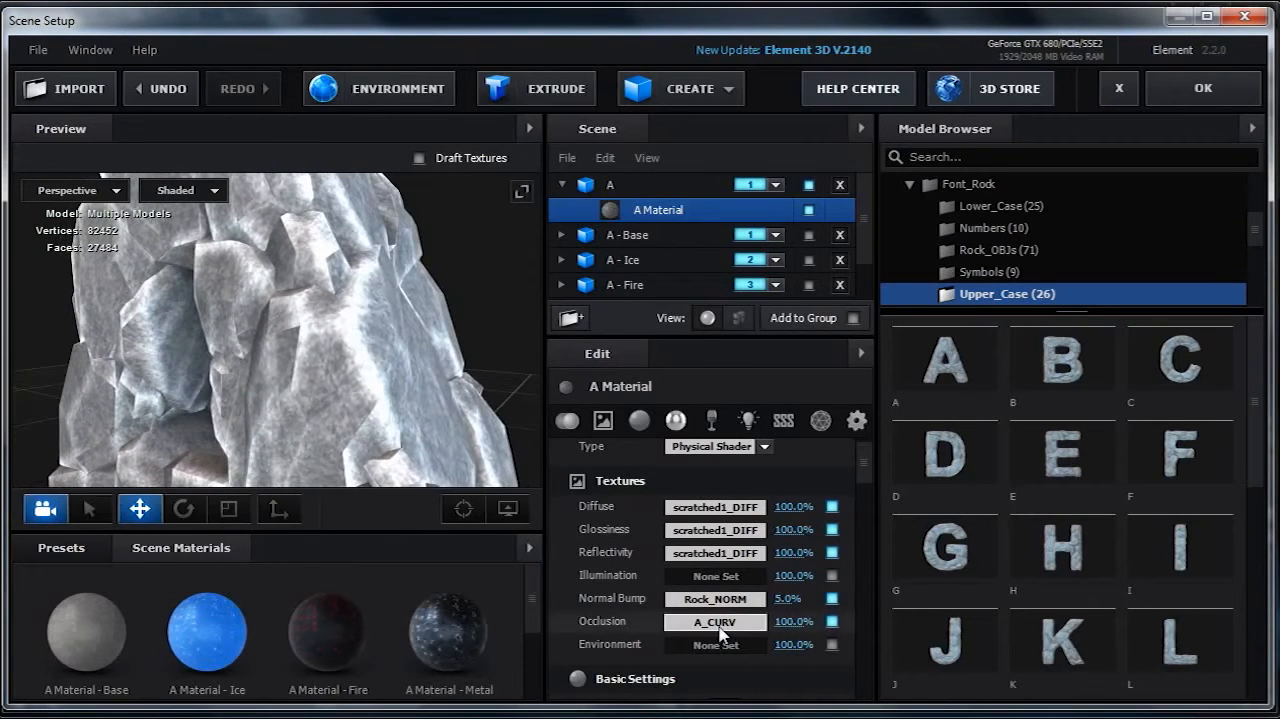
- Adjust the A_CURV Occlusion texture of A Material to soften the bright edge shading
click(716, 622)
click(379, 398)
drag(379, 398, 430, 405)
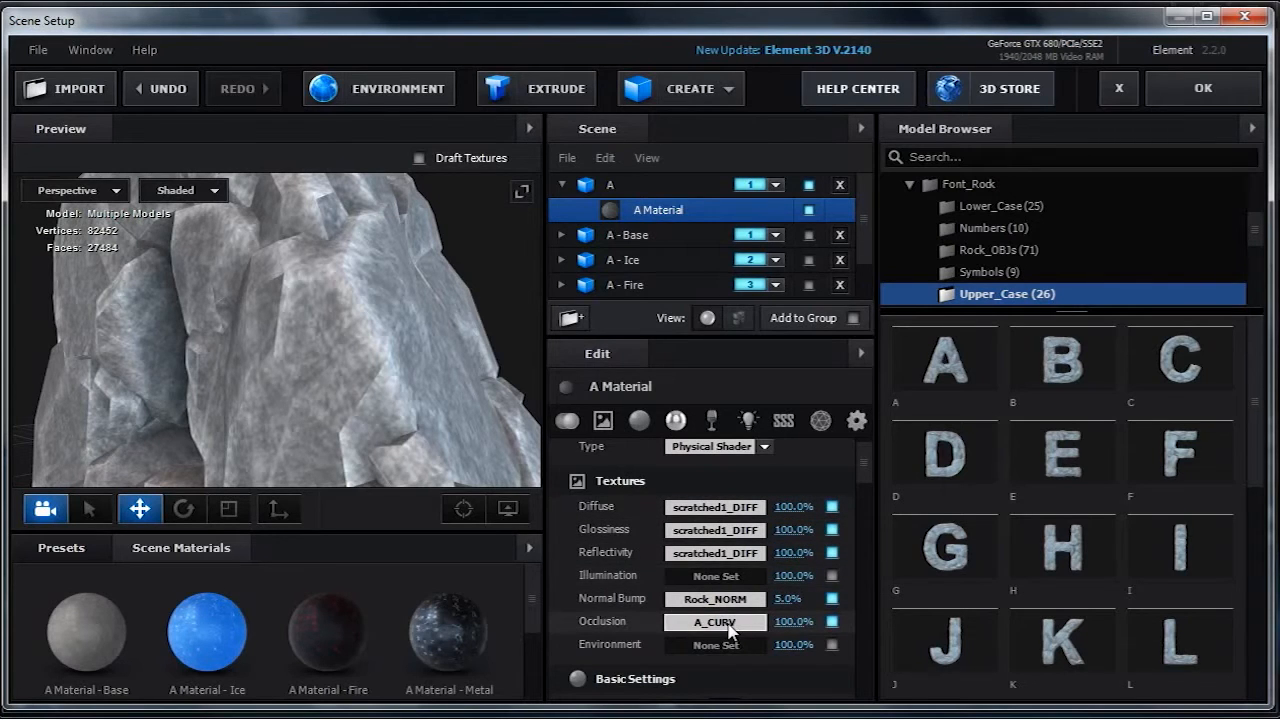
- Set both UV Repeat values of the scratched1_DIFF Diffuse texture in A Material to 4
click(716, 512)
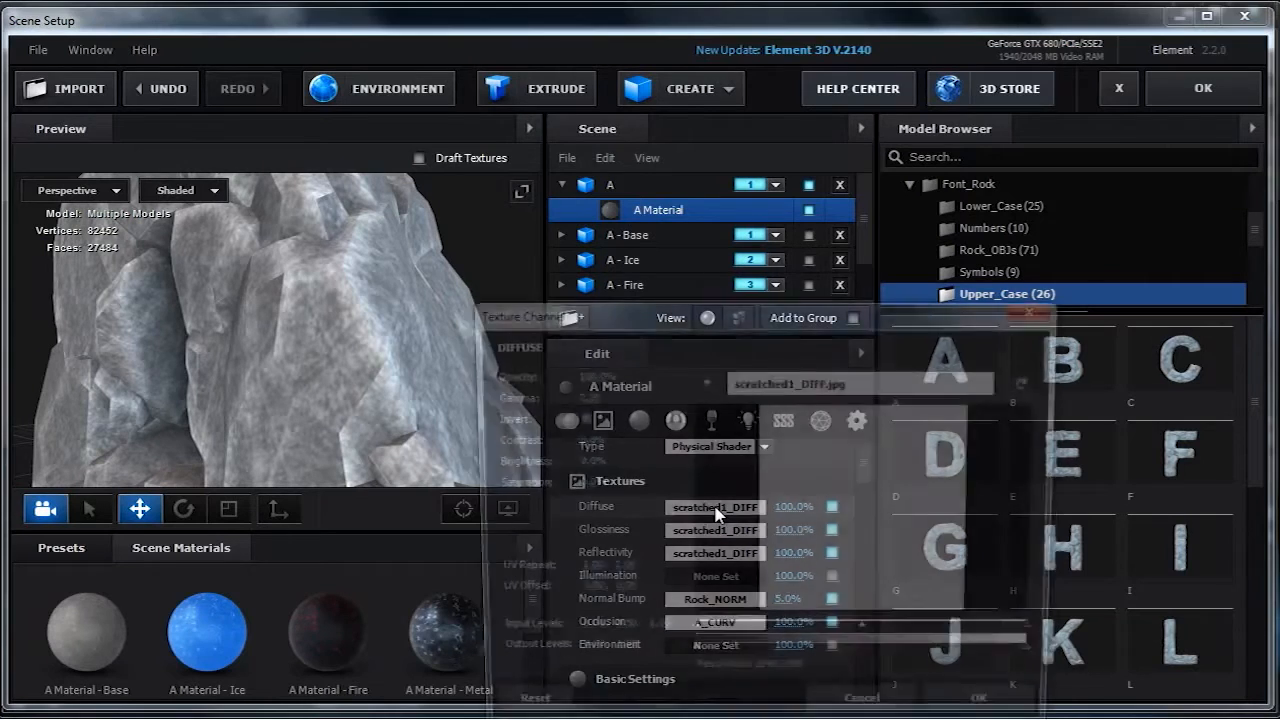
click(577, 572)
text(4)
key(Return)
click(615, 571)
text(4)
click(996, 714)
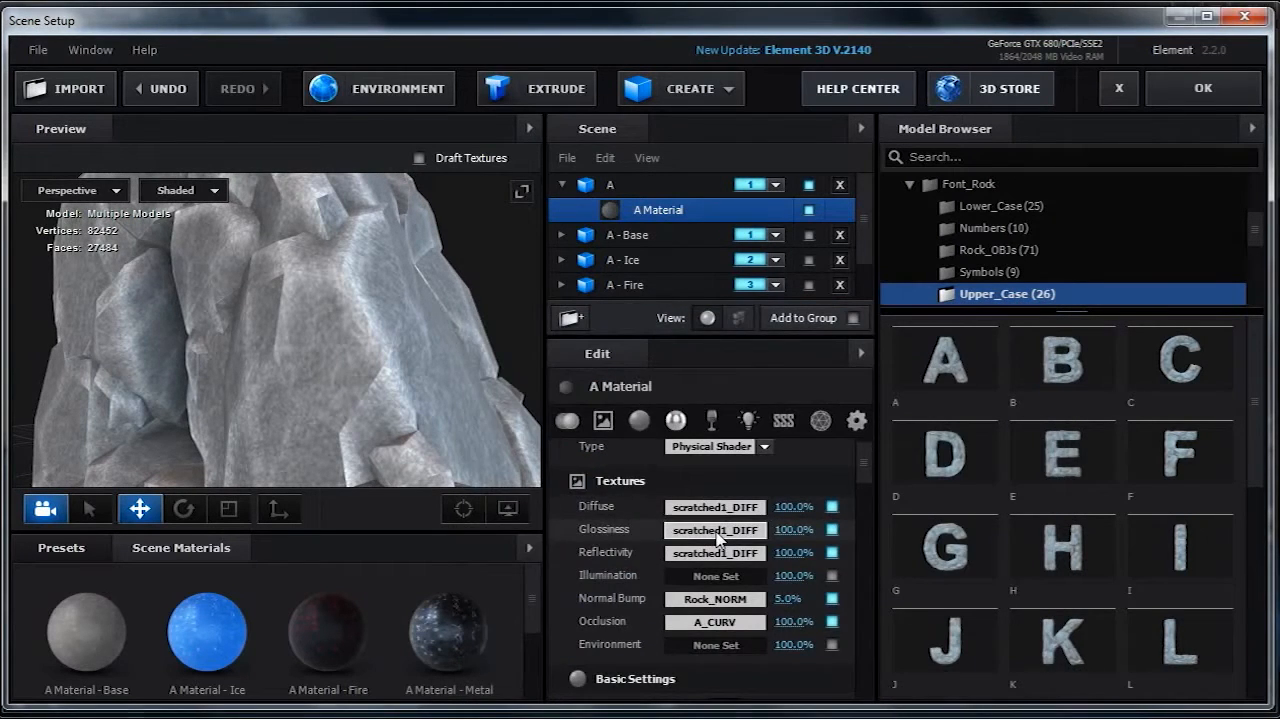
- Set both UV Repeat values of the scratched1_DIFF Glossiness texture to 4
click(716, 531)
click(581, 593)
text(4)
key(Return)
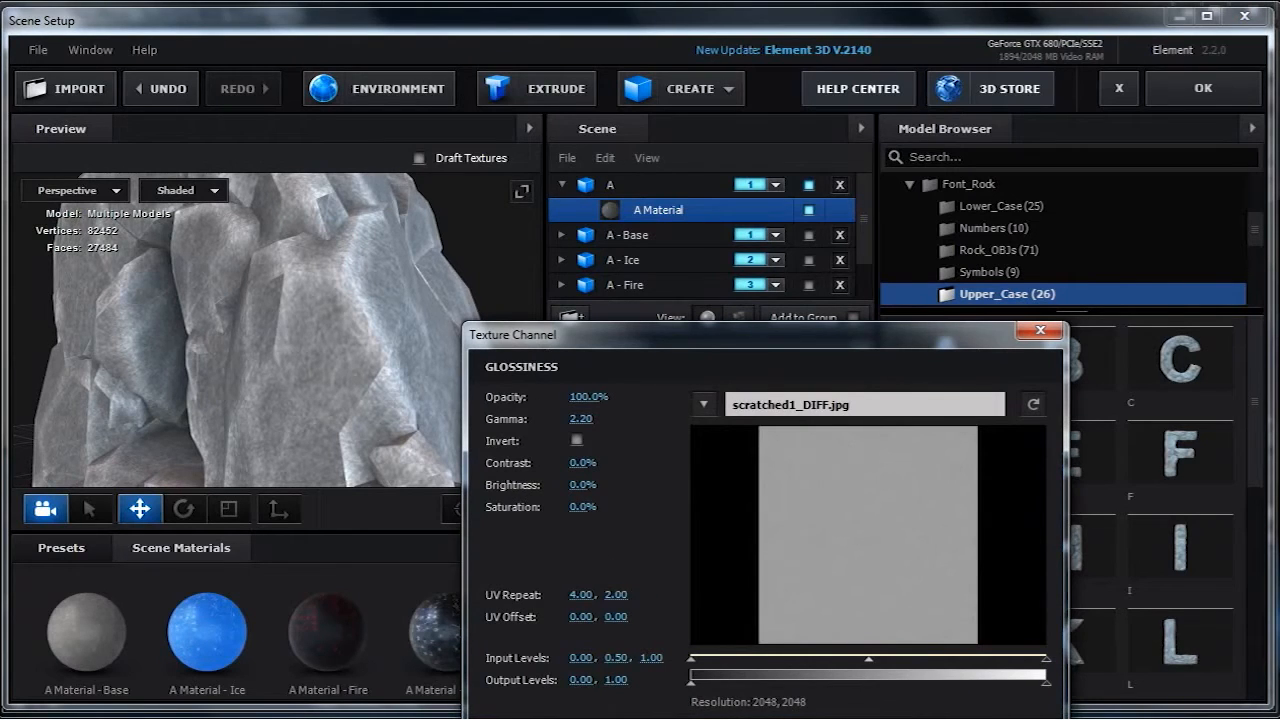
click(614, 595)
text(4)
key(Return)
key(Return)
- Copy the Diffuse texture with its settings and paste it into the Reflectivity channel of A Material
click(718, 555)
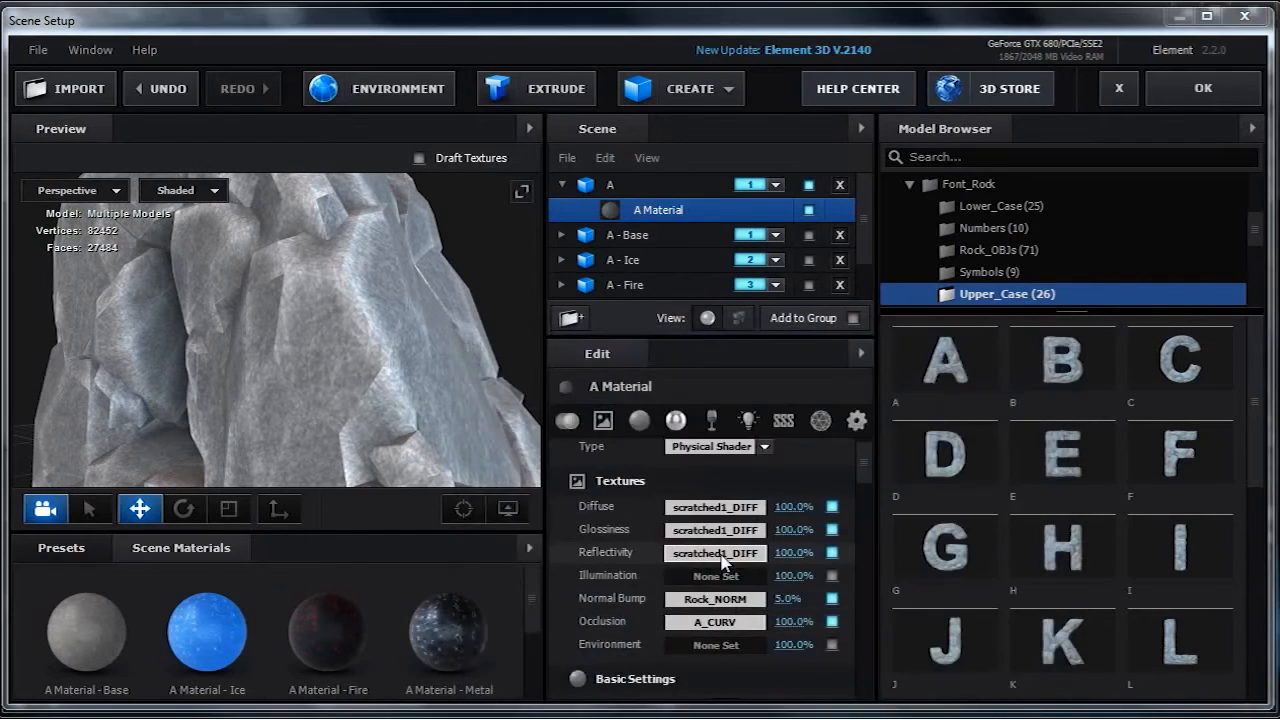
key(Return)
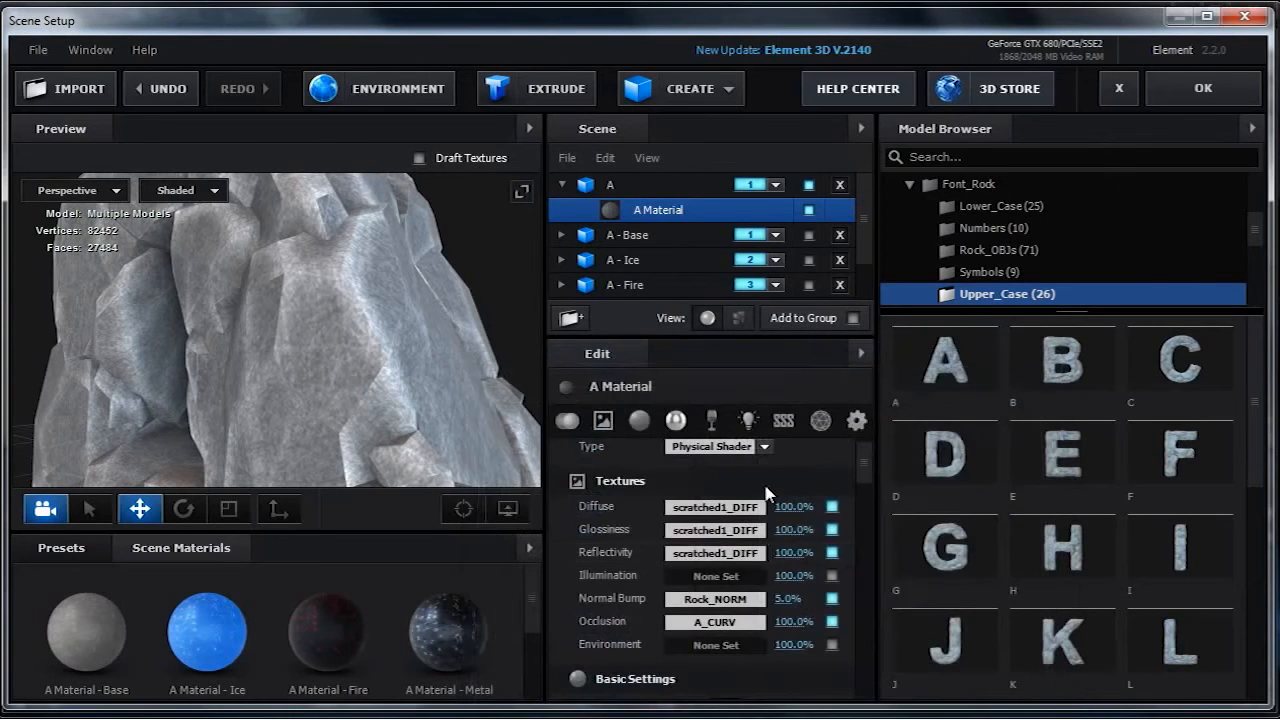
right_click(710, 512)
click(762, 552)
right_click(716, 553)
click(780, 619)
drag(381, 400, 337, 412)
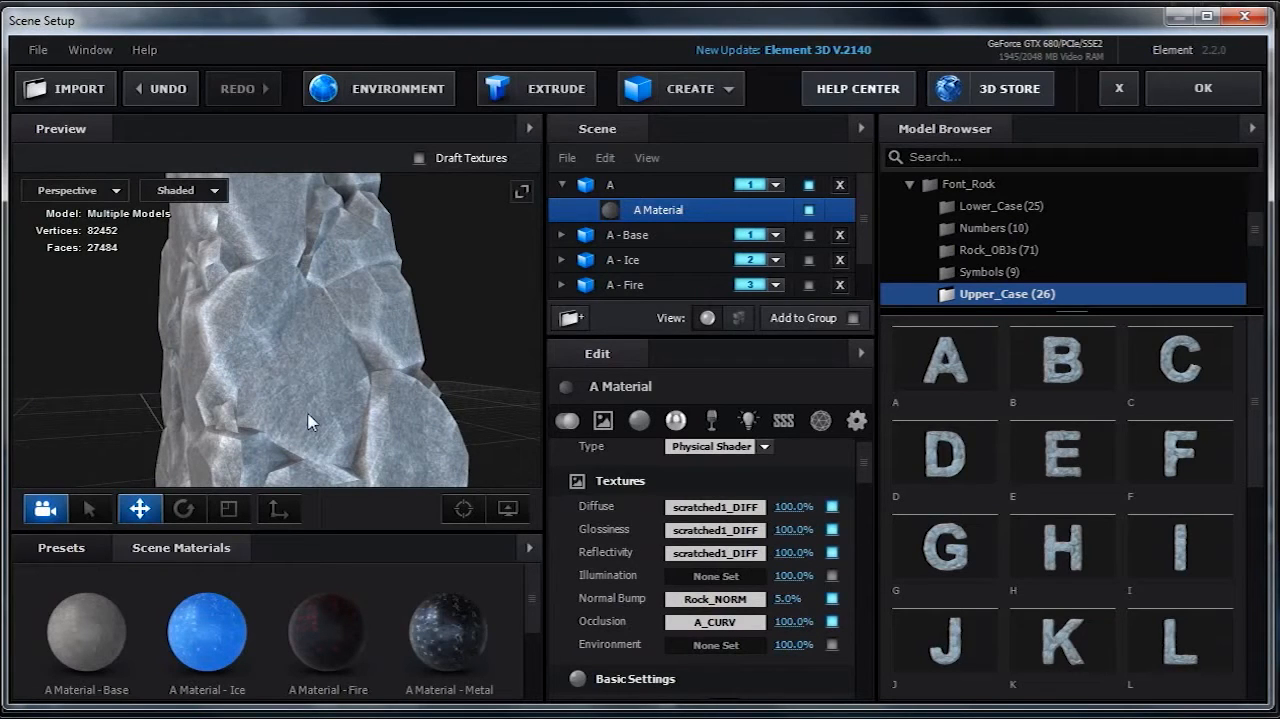
drag(325, 397, 357, 422)
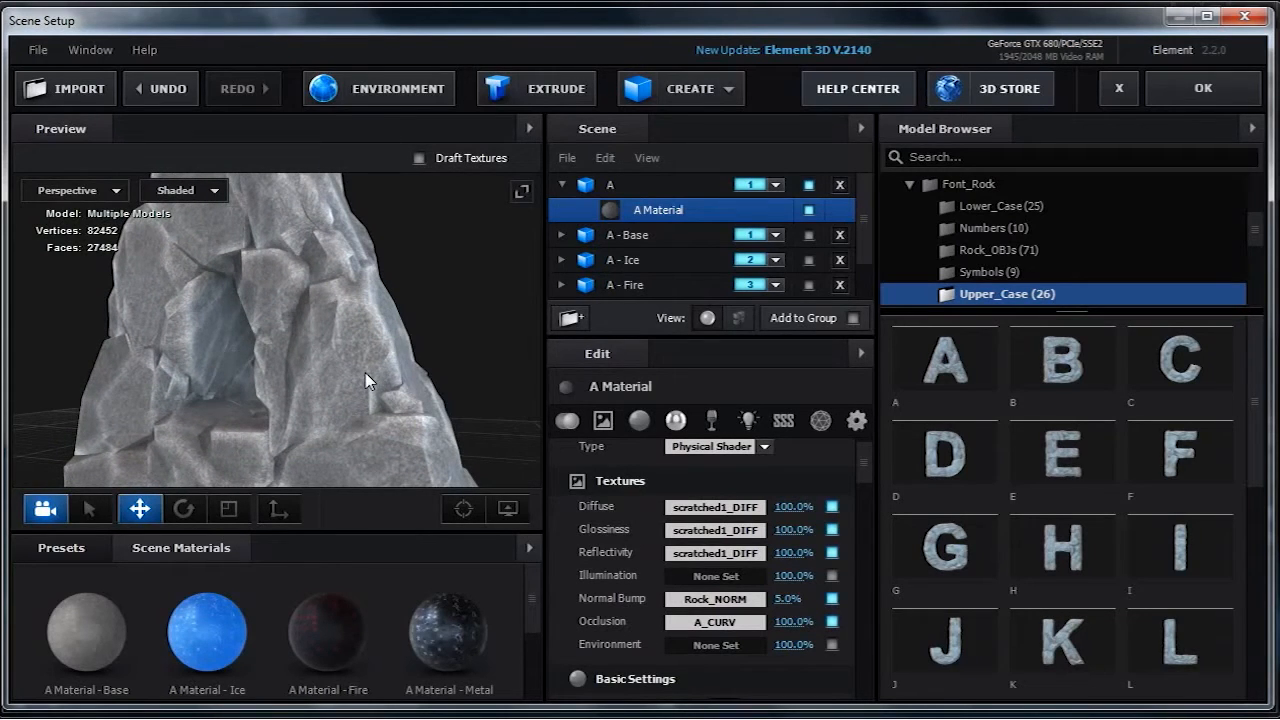
mouse_move(372, 370)
mouse_down()
mouse_move(343, 379)
mouse_move(383, 376)
mouse_up()
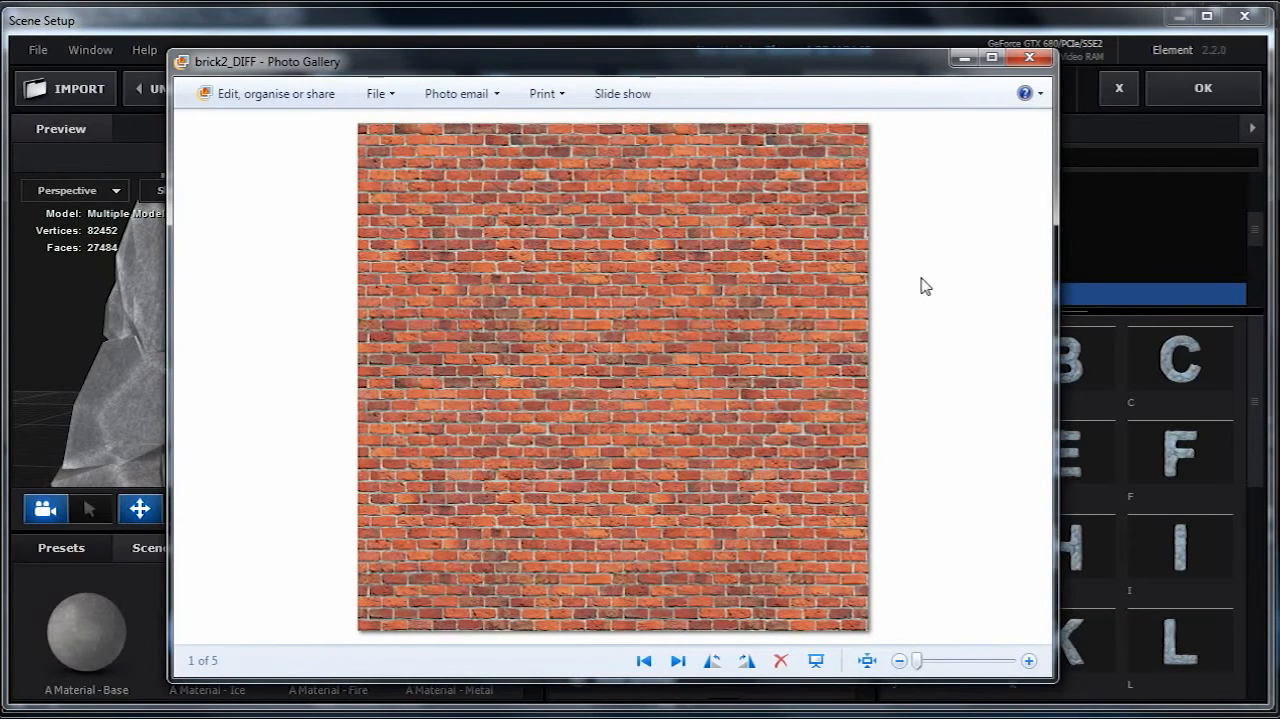
- Close the brick2_DIFF image preview and assign brick2_DIFF to the Diffuse, Glossiness and Reflectivity channels of A Material
click(1029, 57)
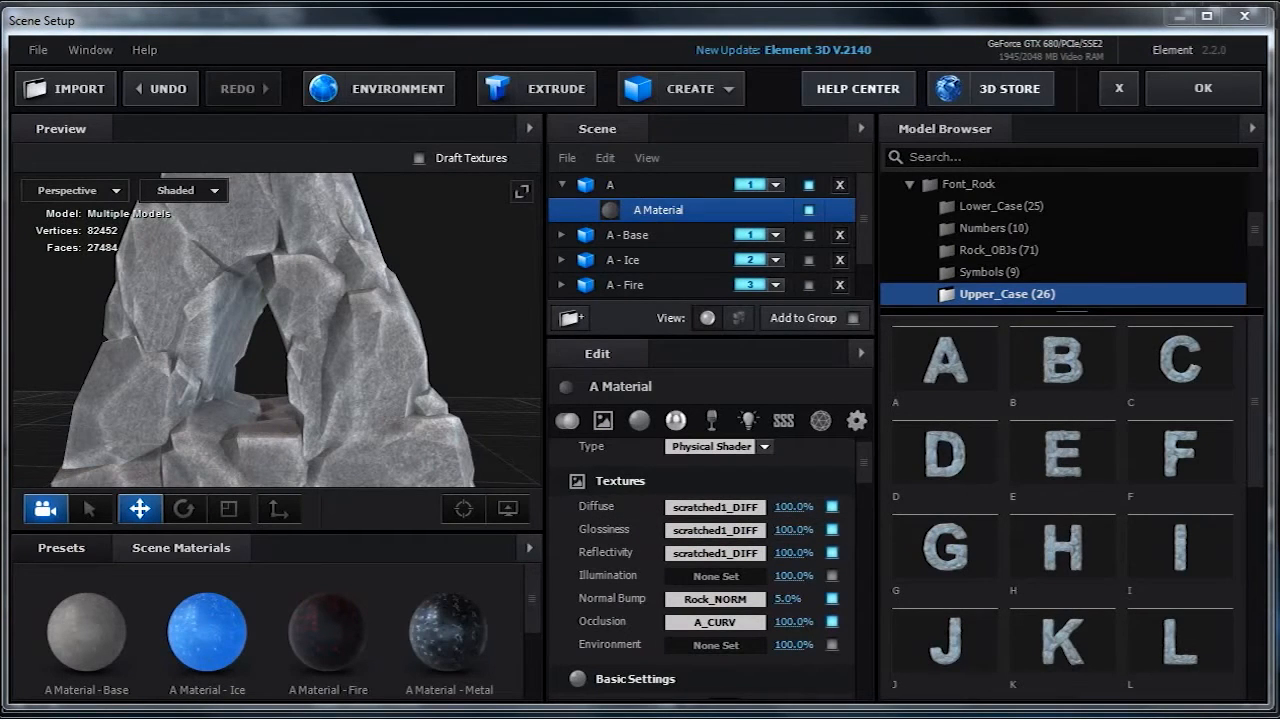
drag(834, 496, 716, 507)
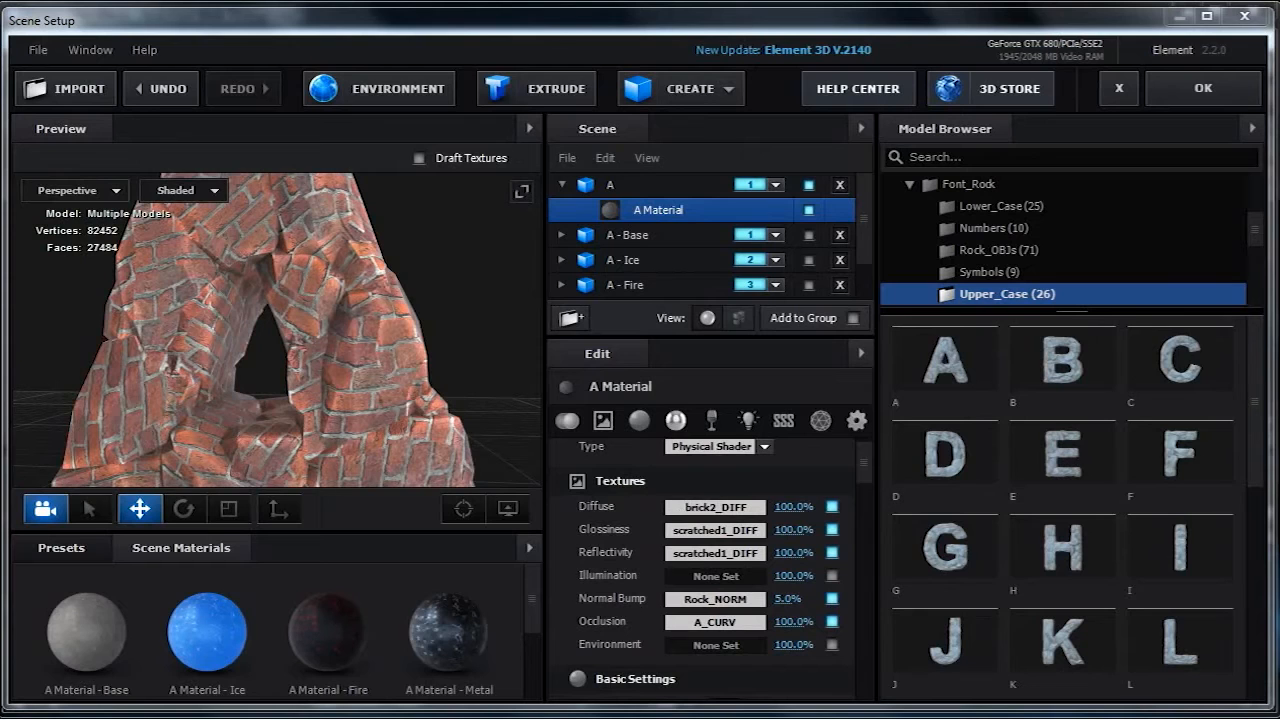
drag(978, 420, 740, 530)
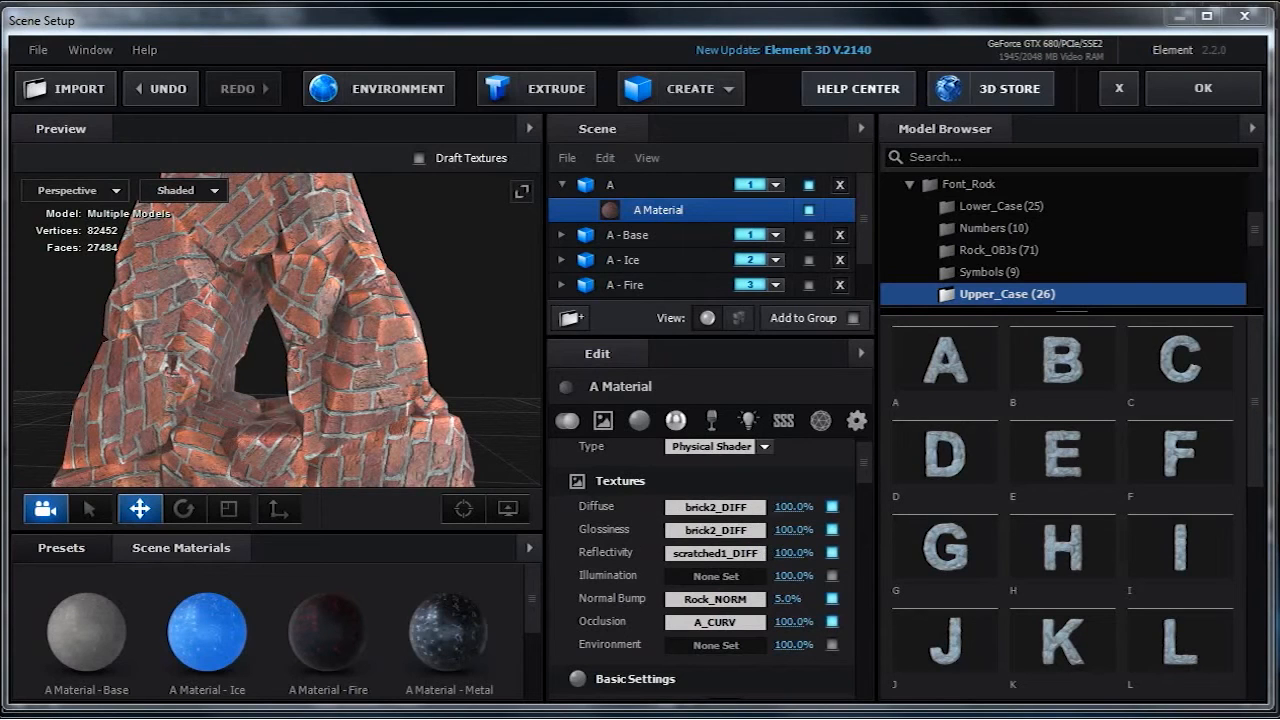
drag(1238, 297, 757, 556)
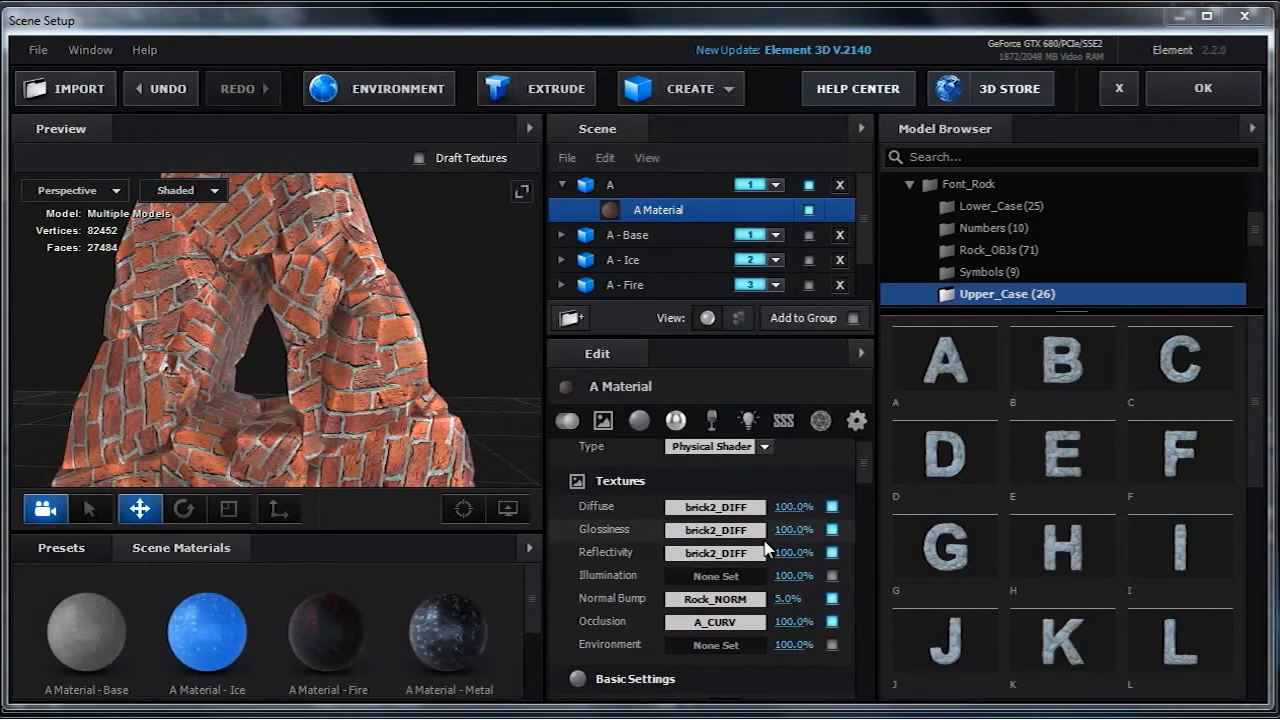
drag(430, 404, 305, 440)
drag(276, 397, 450, 362)
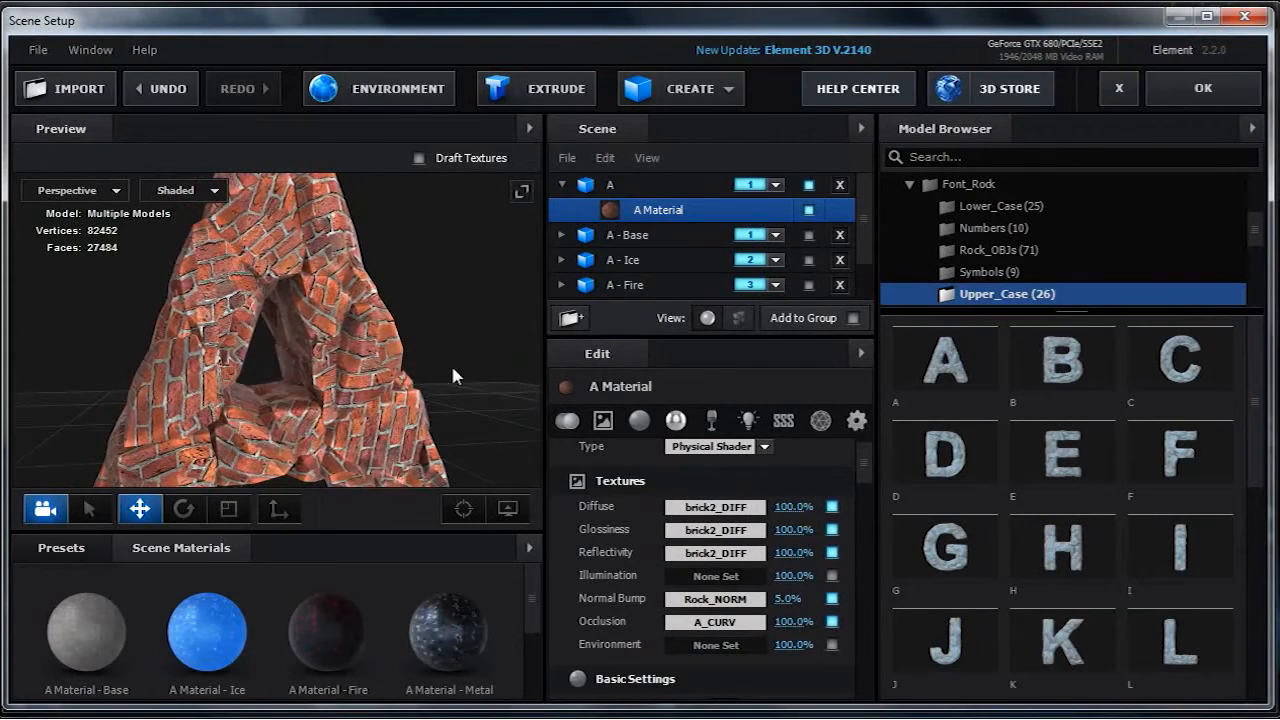
- Set the UV Repeat of the brick2_DIFF Diffuse texture to 2
click(715, 506)
click(581, 573)
key(Return)
click(616, 573)
text(2)
key(Return)
click(996, 714)
- Copy the brick2_DIFF Diffuse texture with its settings to the Glossiness and Reflectivity channels
right_click(733, 505)
click(790, 549)
right_click(727, 530)
click(778, 593)
right_click(730, 553)
click(780, 616)
mouse_move(417, 389)
mouse_down()
mouse_move(250, 388)
mouse_move(415, 385)
mouse_up()
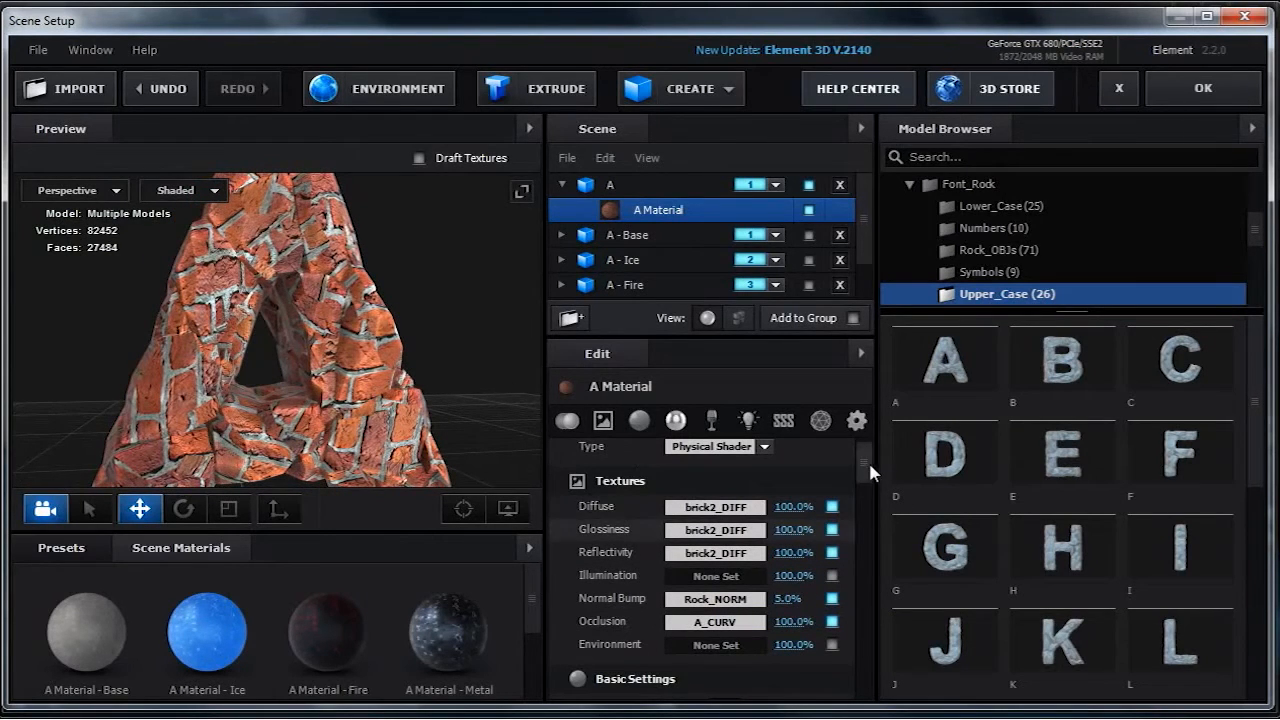
- Set the Texture Mapping of the A model to the Box (Preserve) option
drag(867, 463, 866, 556)
click(612, 185)
click(760, 541)
click(790, 563)
drag(408, 395, 433, 402)
scroll(320, 397, up, 5)
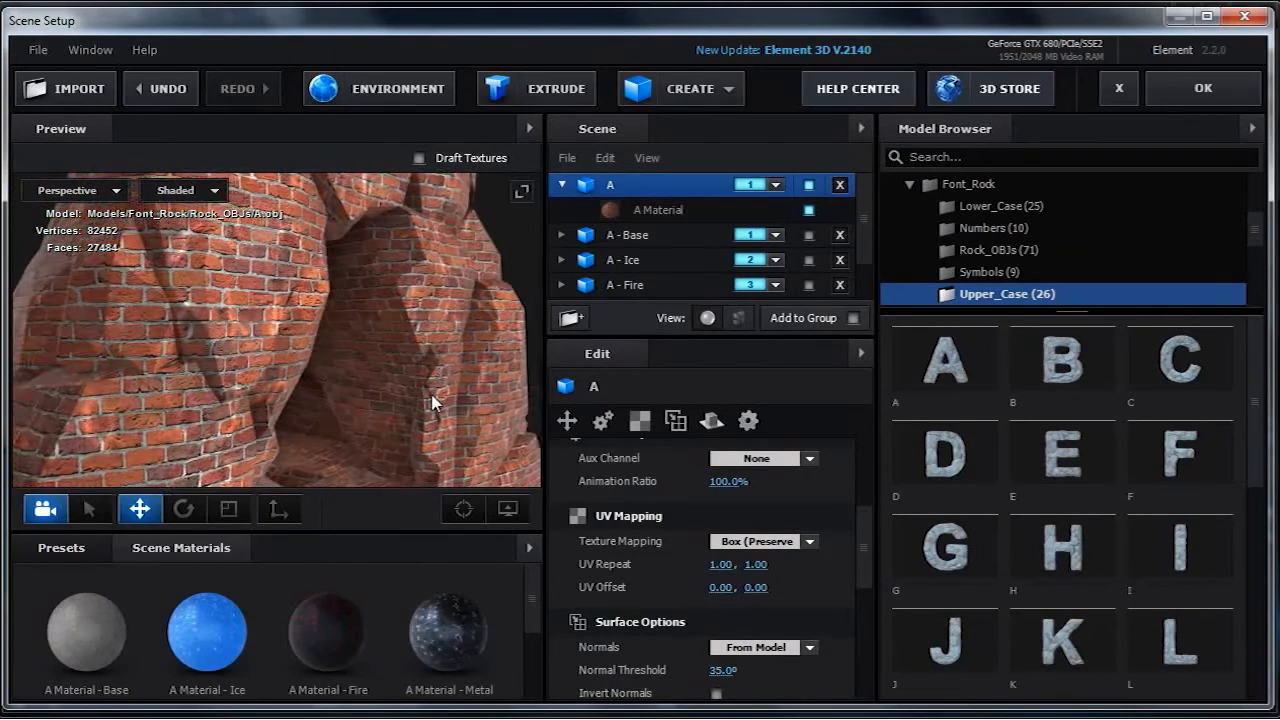
- Review the A_CURV Occlusion texture settings of A Material and how the occlusion looks around the brick letter
click(648, 214)
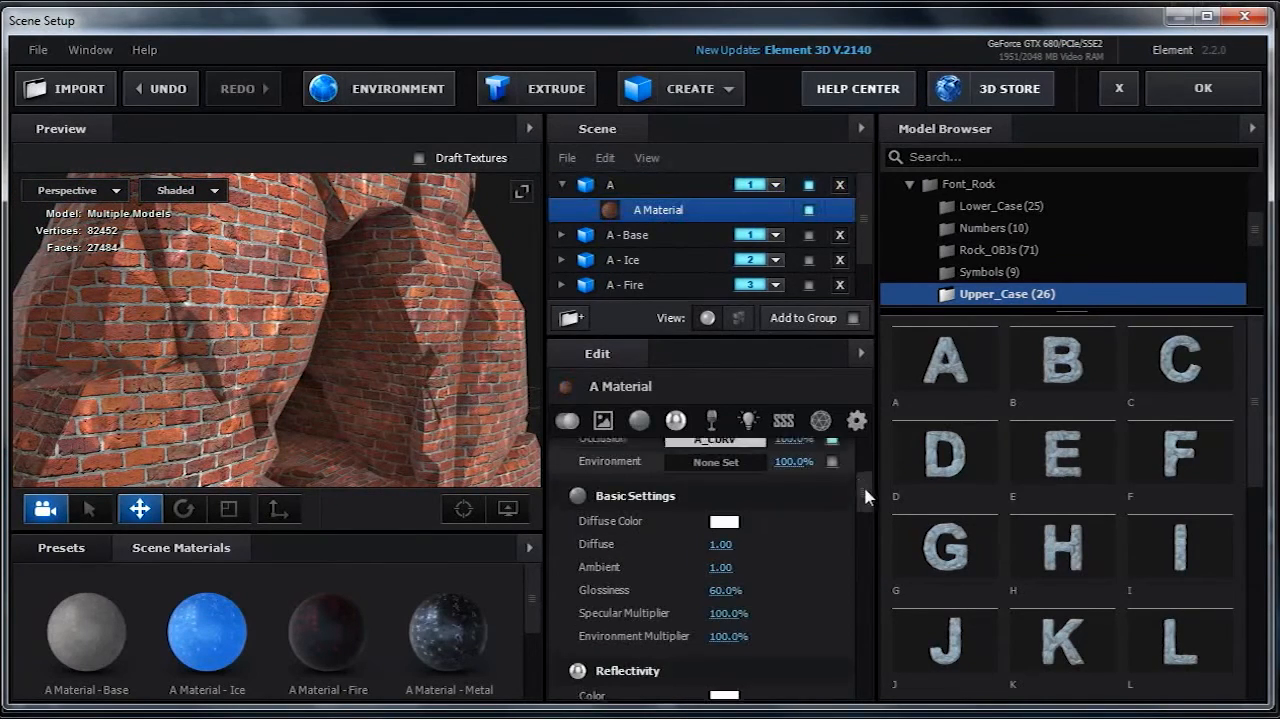
scroll(866, 466, up, 3)
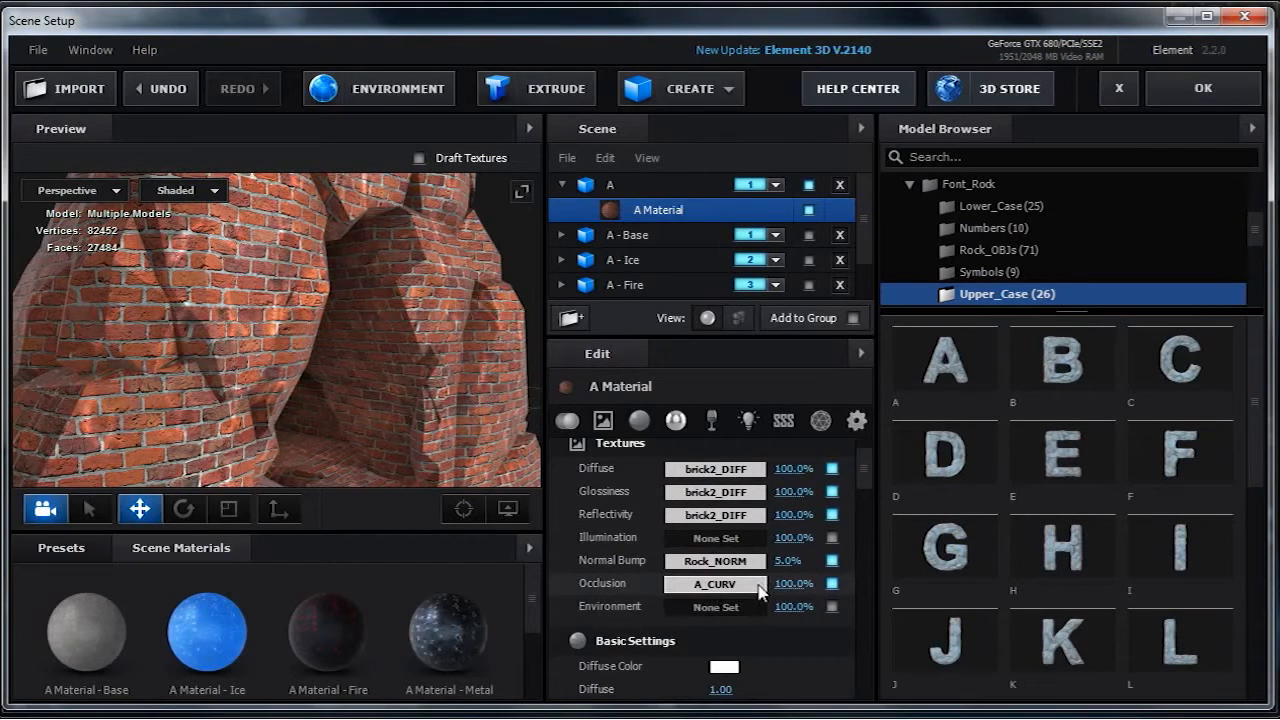
click(750, 585)
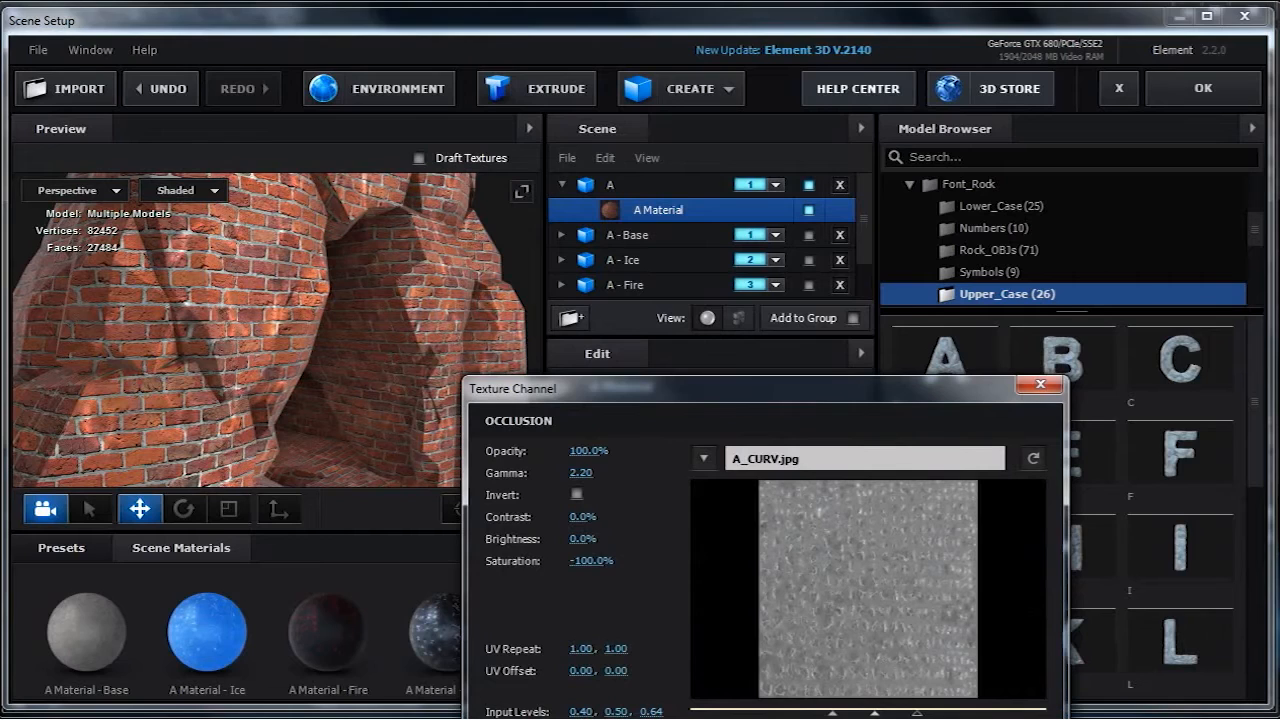
key(Return)
drag(386, 311, 219, 317)
drag(204, 432, 357, 386)
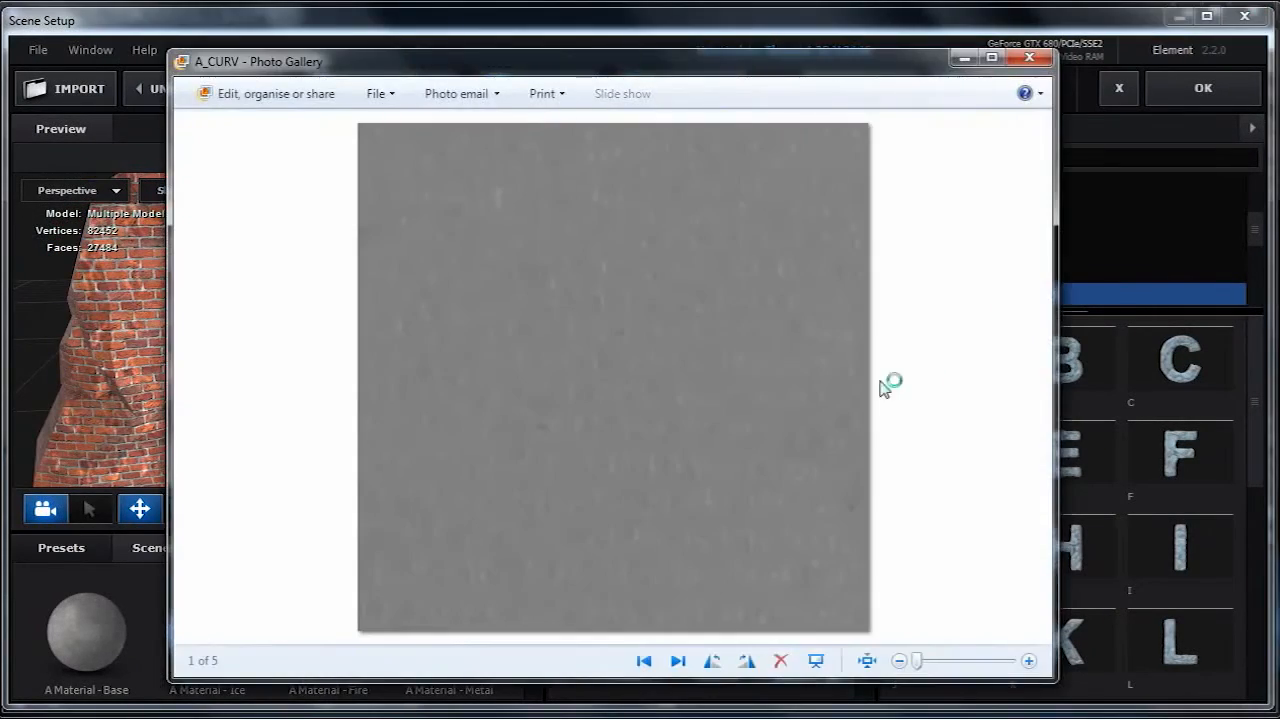
- Examine the edge lines of the A_CURV image at actual size and other zoom levels in Photo Gallery, then close it
click(866, 661)
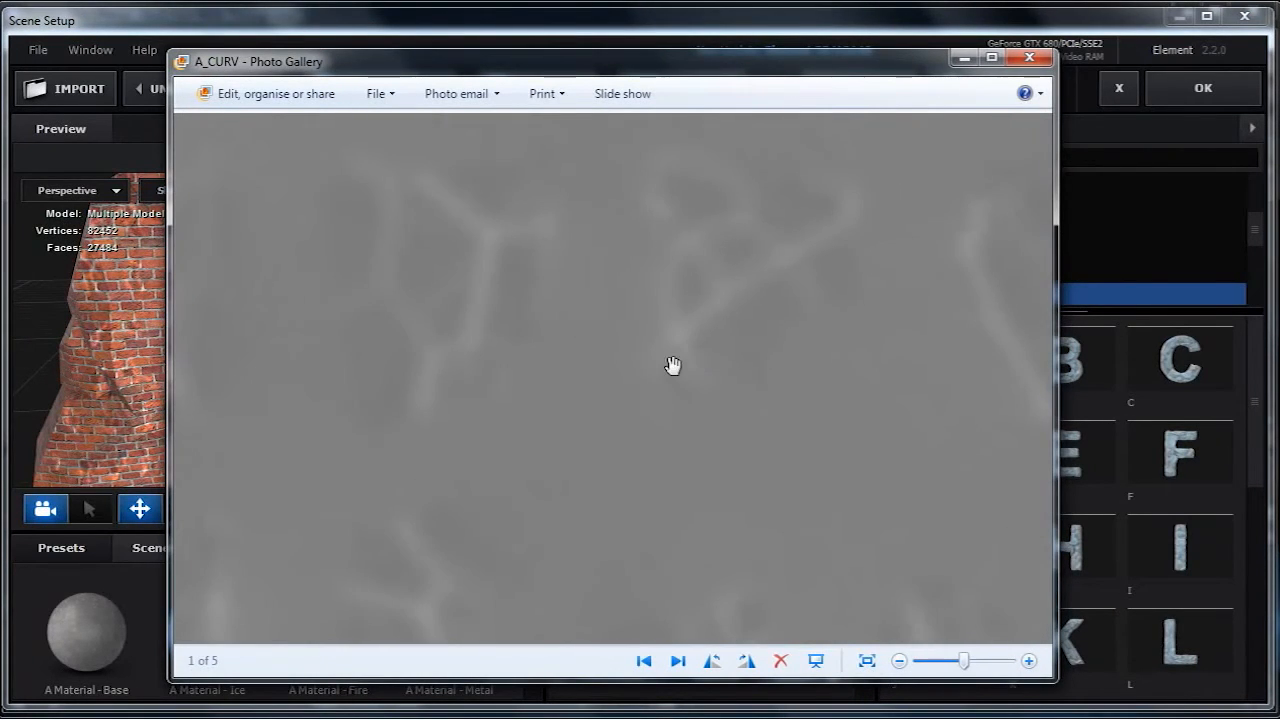
drag(672, 365, 723, 446)
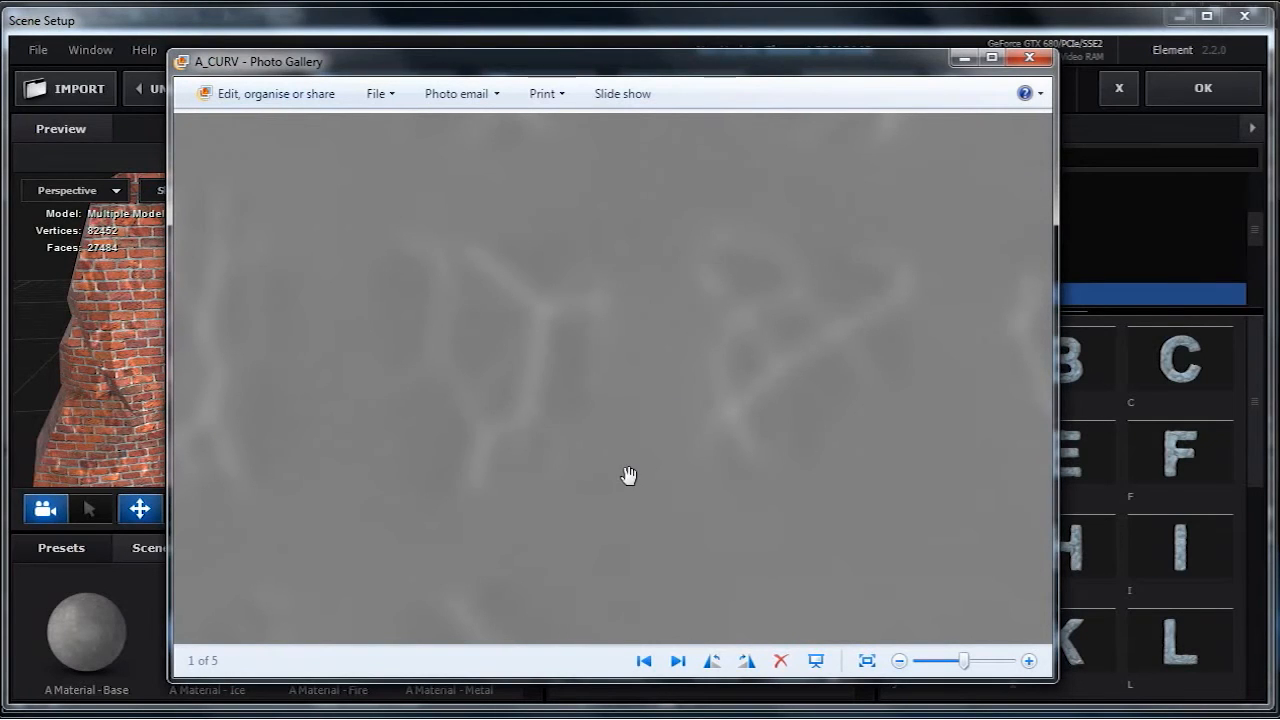
drag(628, 475, 601, 454)
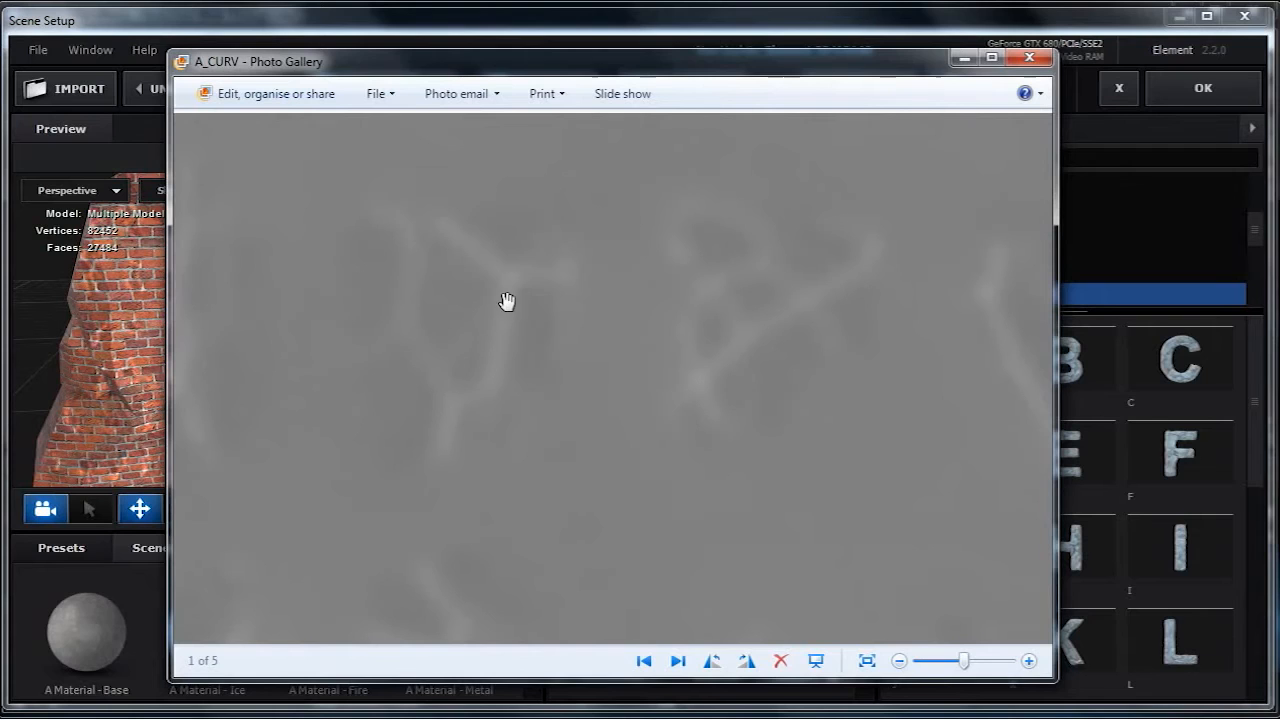
drag(612, 376, 667, 336)
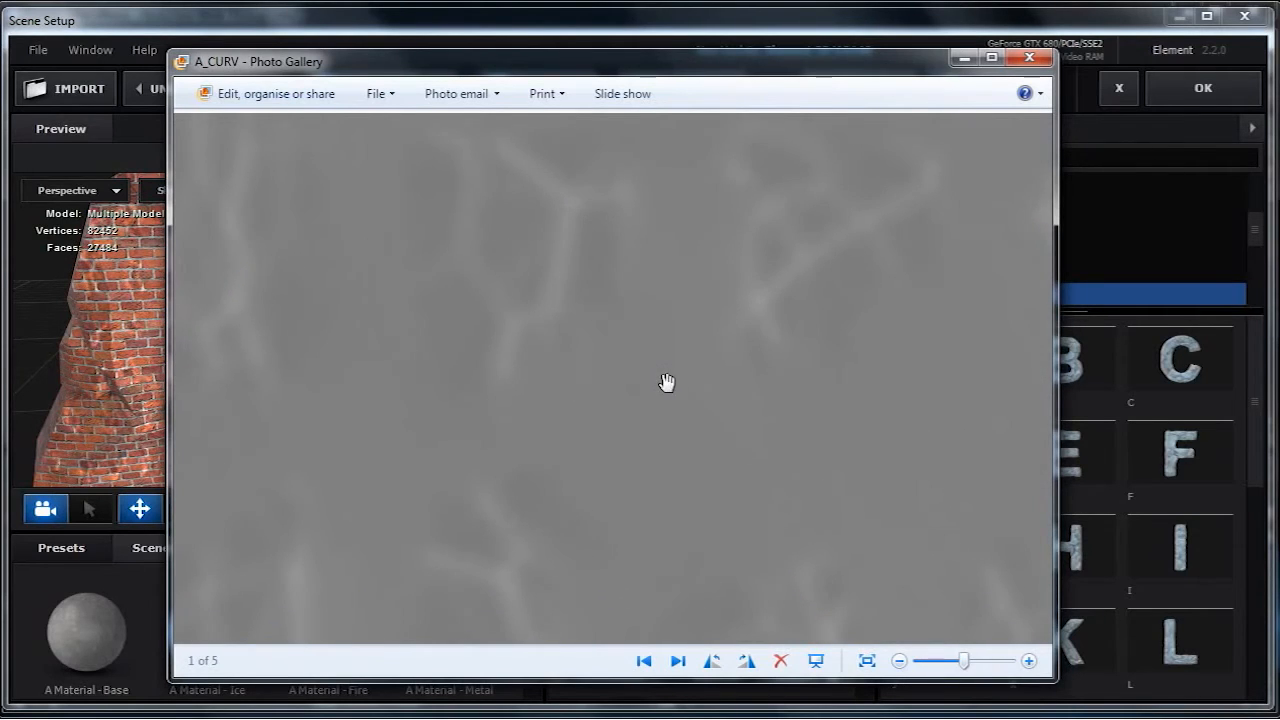
scroll(650, 377, up, 4)
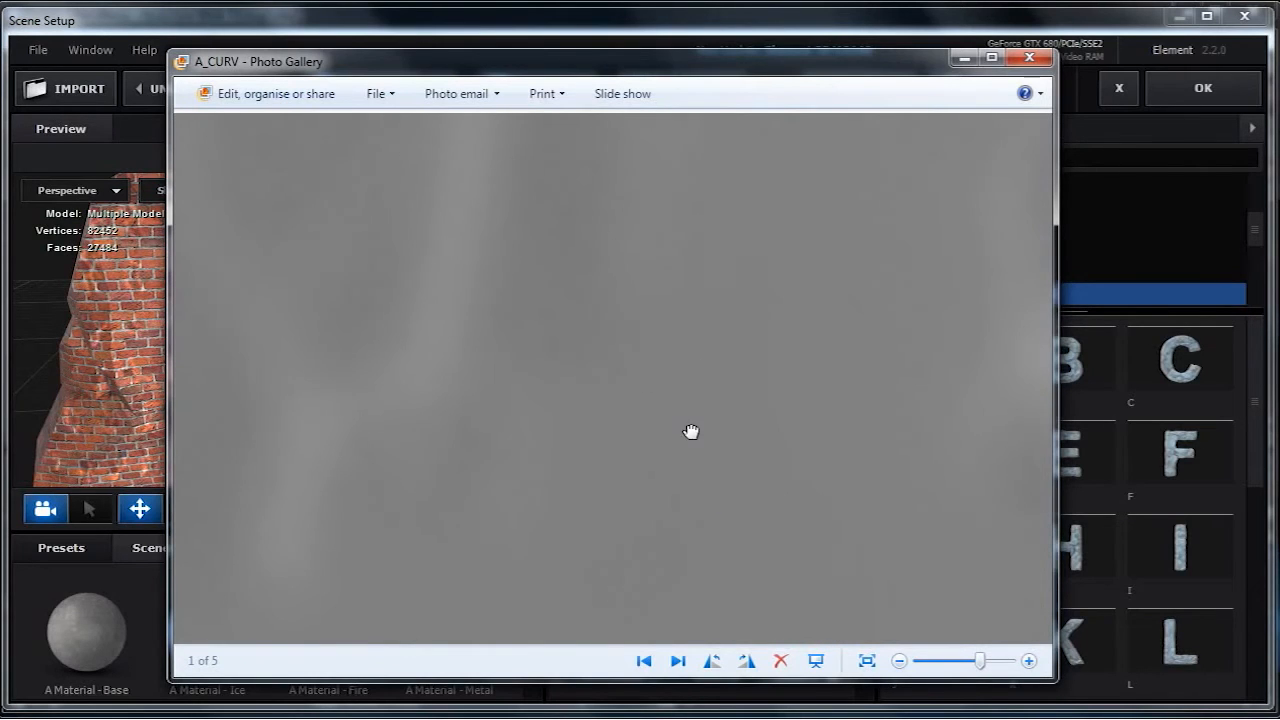
scroll(698, 437, down, 7)
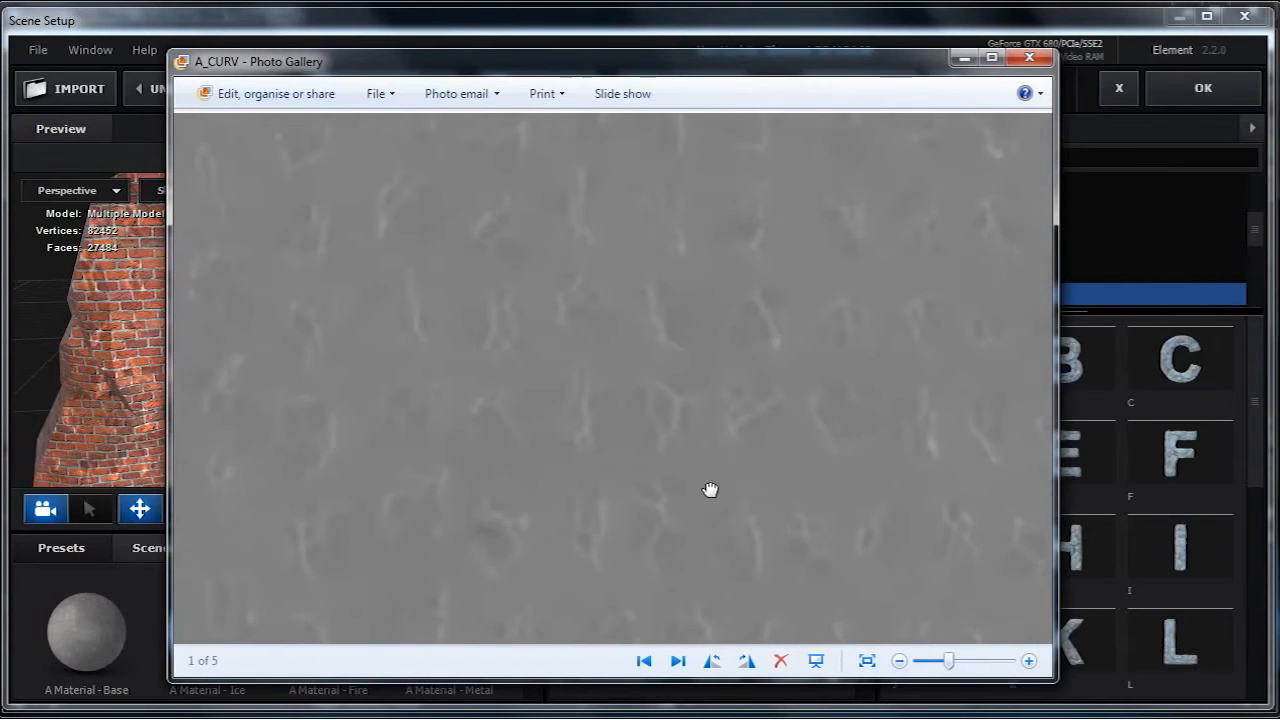
scroll(646, 399, down, 1)
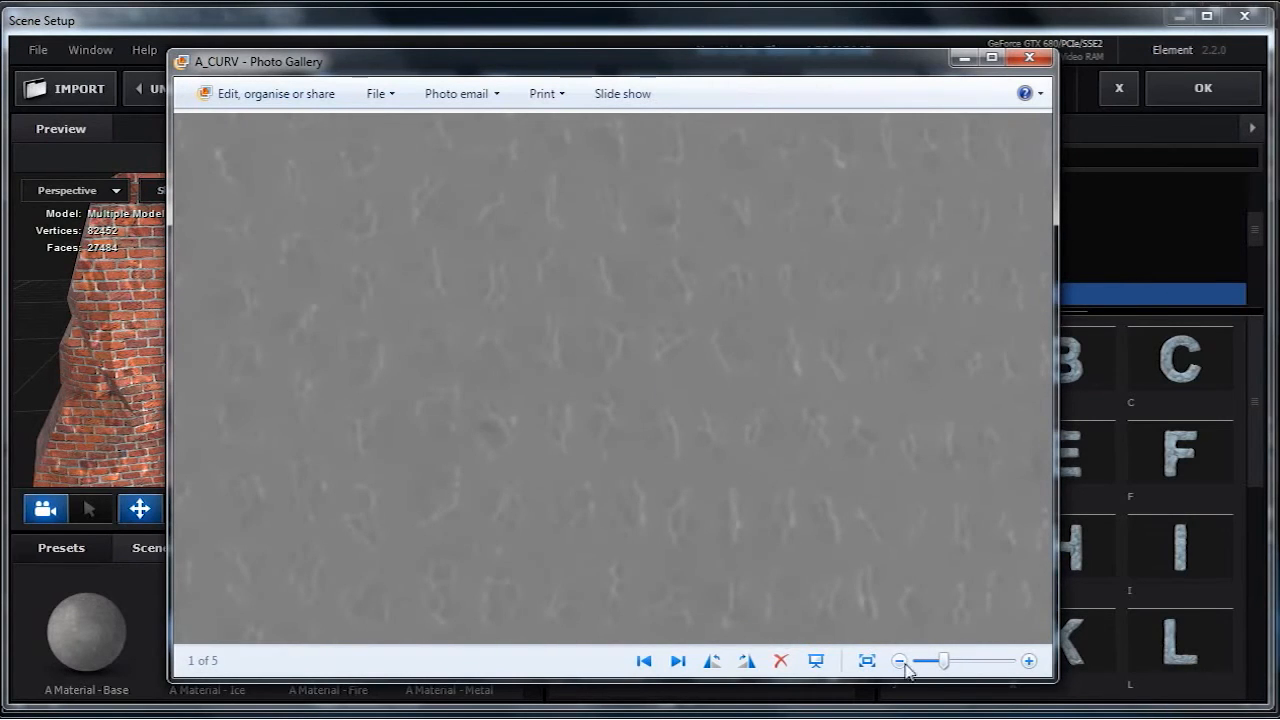
drag(680, 354, 646, 362)
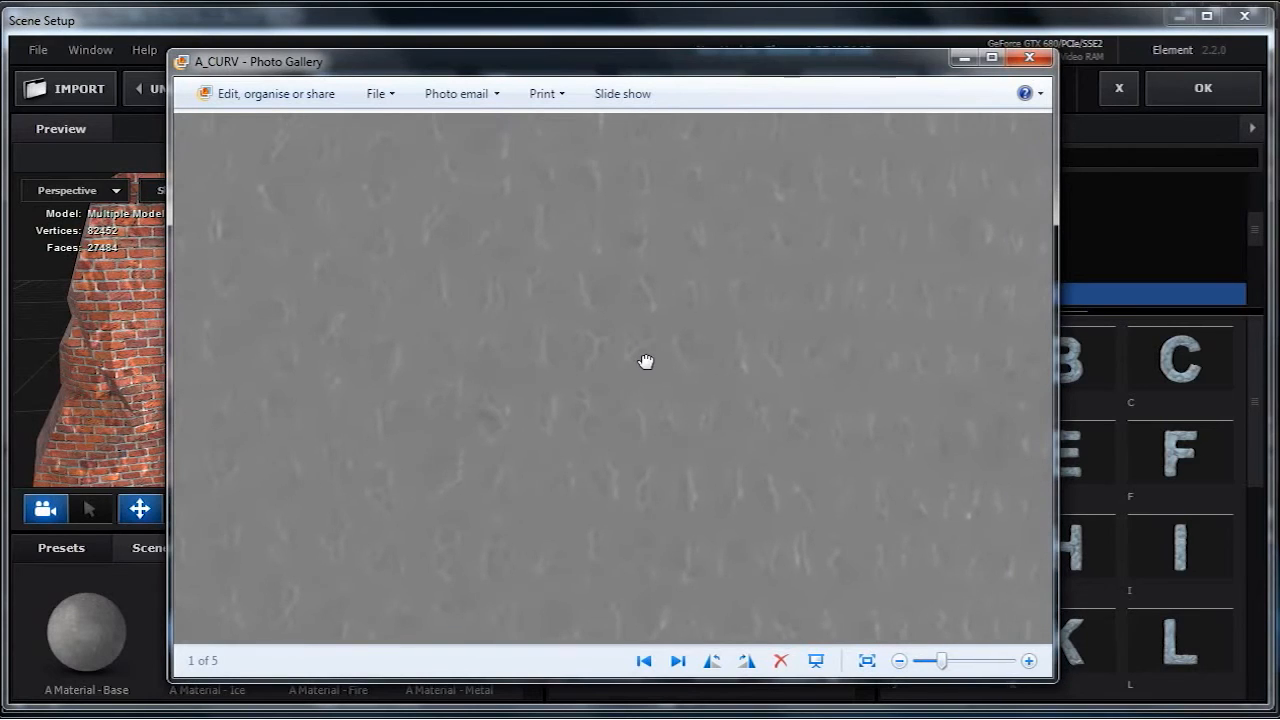
click(1028, 62)
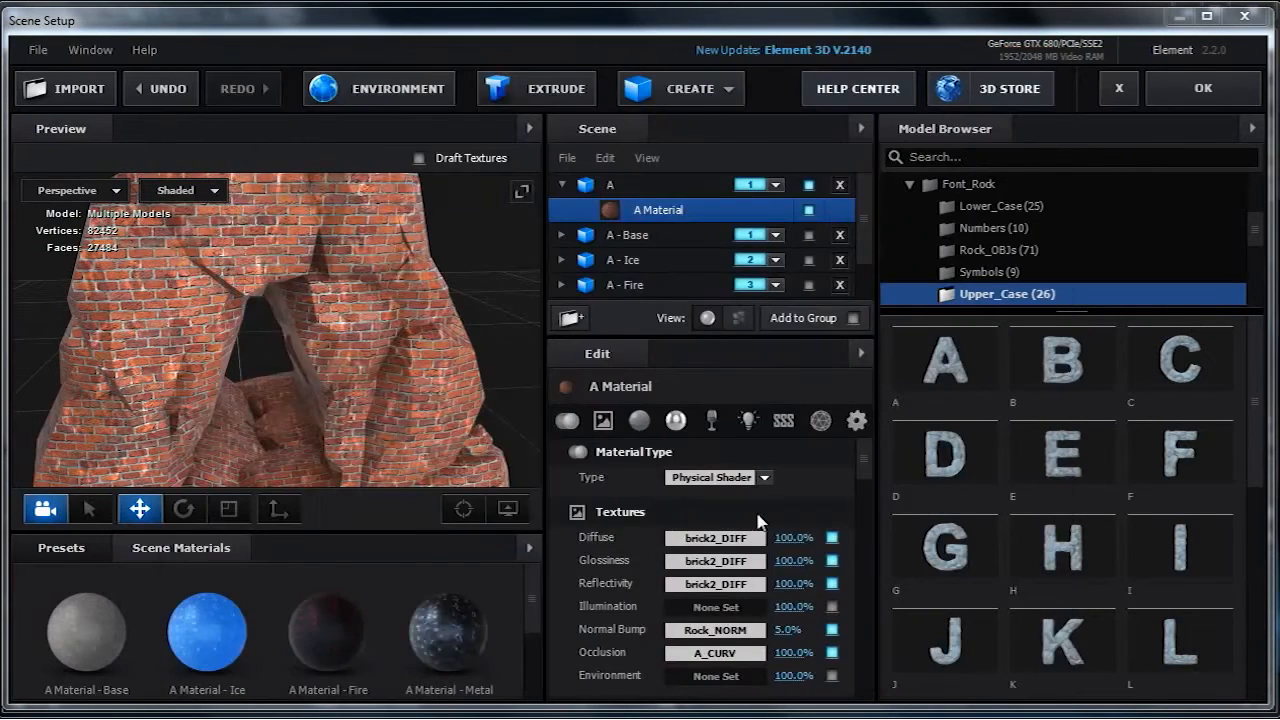
- Set the input levels of the A_CURV Occlusion texture to 0.50, 0.50 and 0.62
click(716, 652)
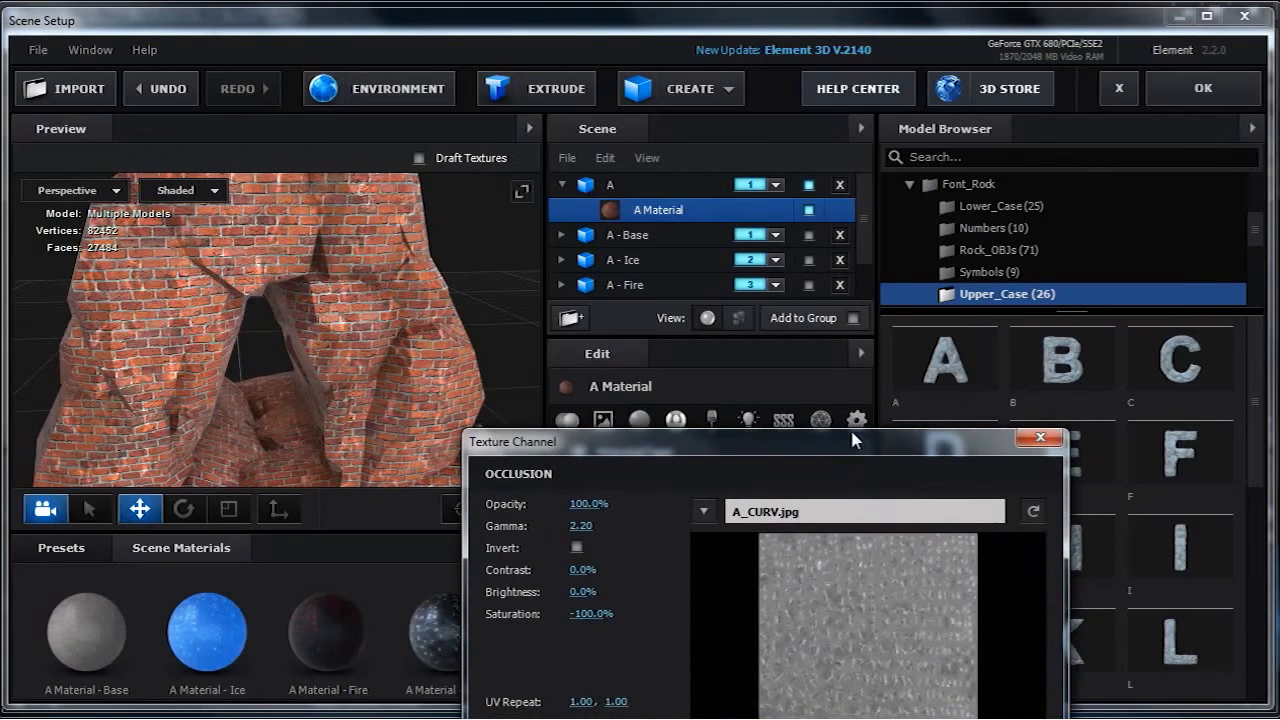
drag(855, 441, 752, 173)
mouse_move(731, 500)
mouse_down()
mouse_move(815, 502)
mouse_move(768, 500)
mouse_up()
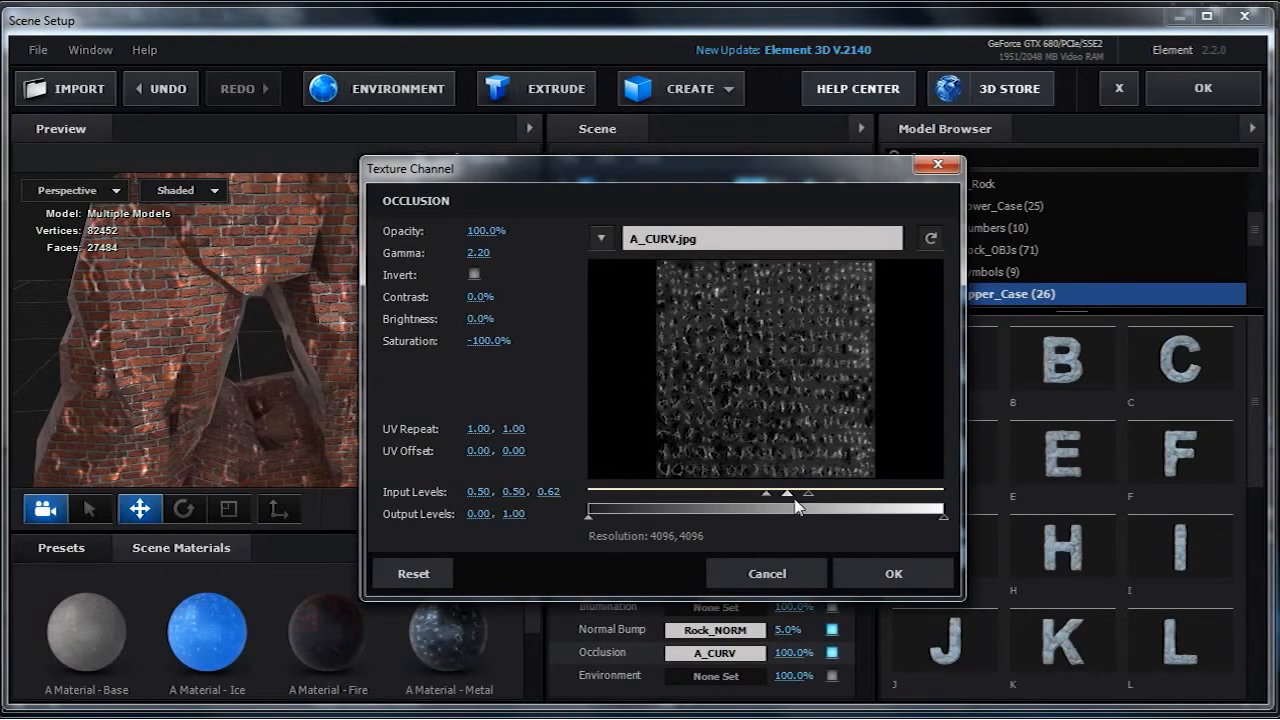
click(891, 577)
drag(345, 440, 389, 366)
- Delete the A model from the scene and make the A - Base, A - Ice, A - Fire and A - Metal models visible
click(839, 185)
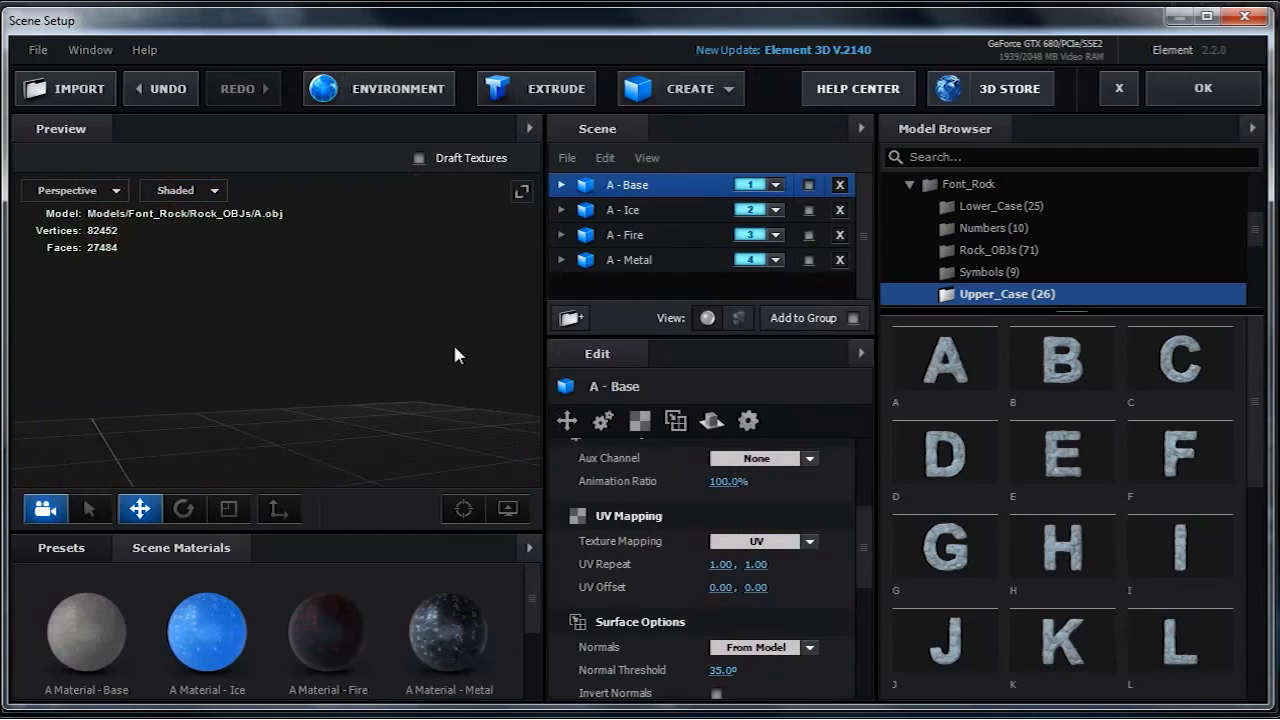
click(809, 210)
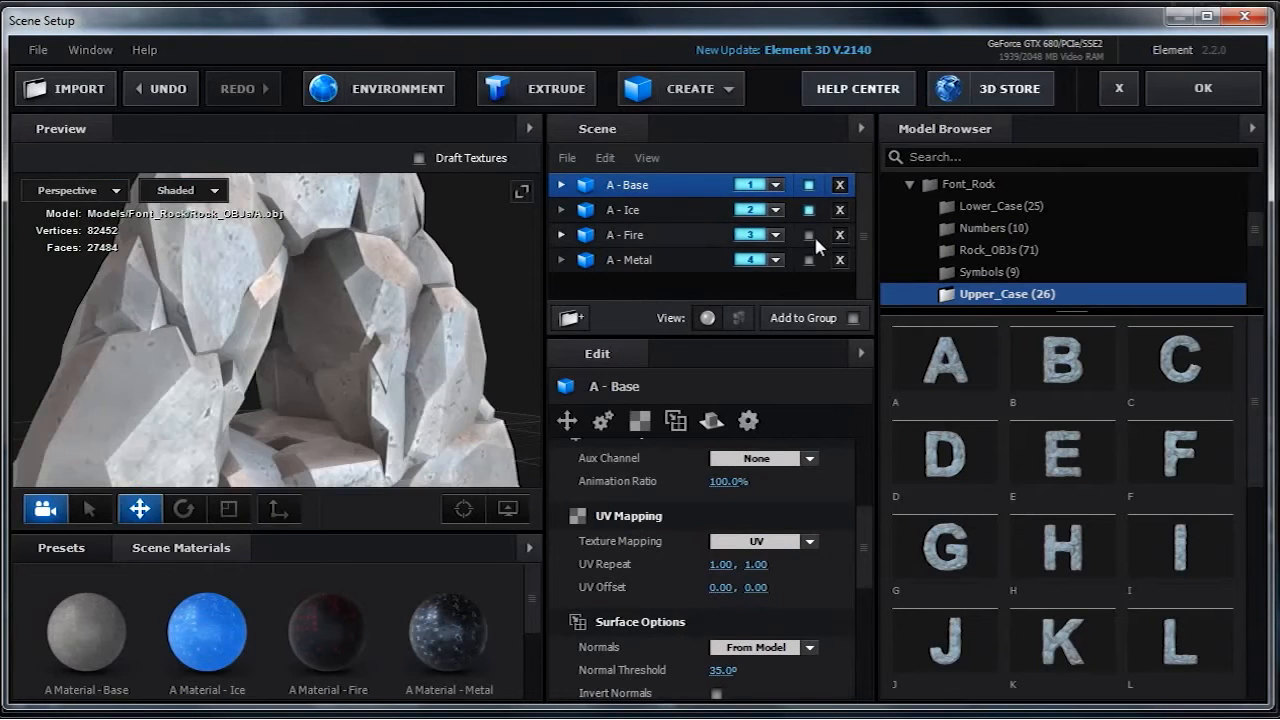
scroll(350, 377, down, 5)
mouse_move(340, 390)
mouse_down()
mouse_move(278, 392)
mouse_move(340, 392)
mouse_move(398, 367)
mouse_move(370, 411)
mouse_move(316, 408)
mouse_move(340, 405)
mouse_up()
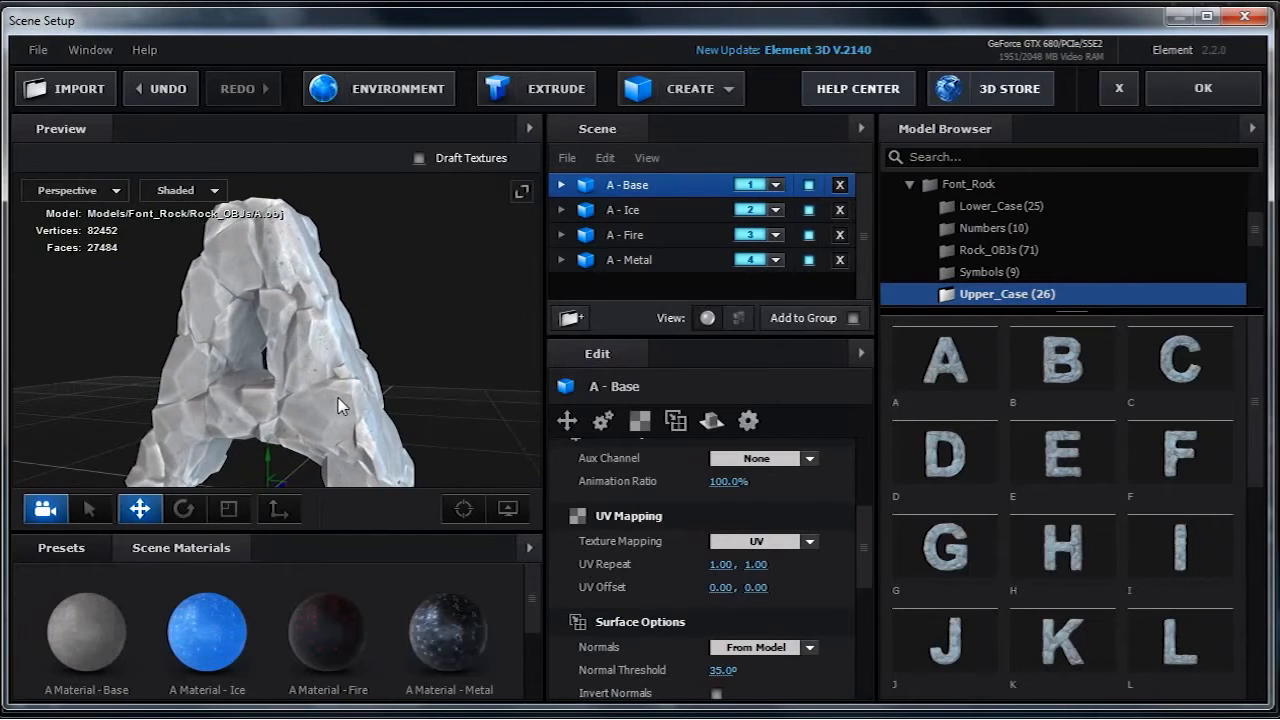
scroll(345, 404, up, 3)
scroll(560, 445, up, 1)
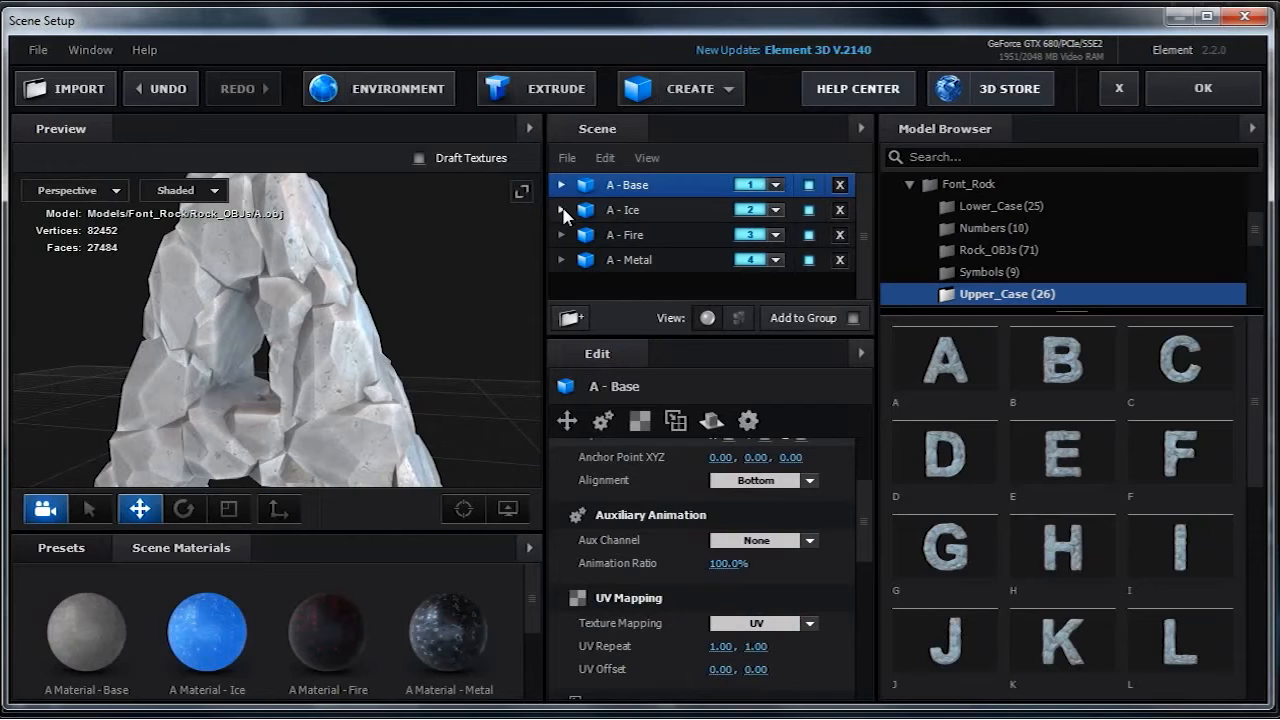
- Select the A - Ice model and examine its ice surface from several angles and distances
click(561, 211)
click(614, 214)
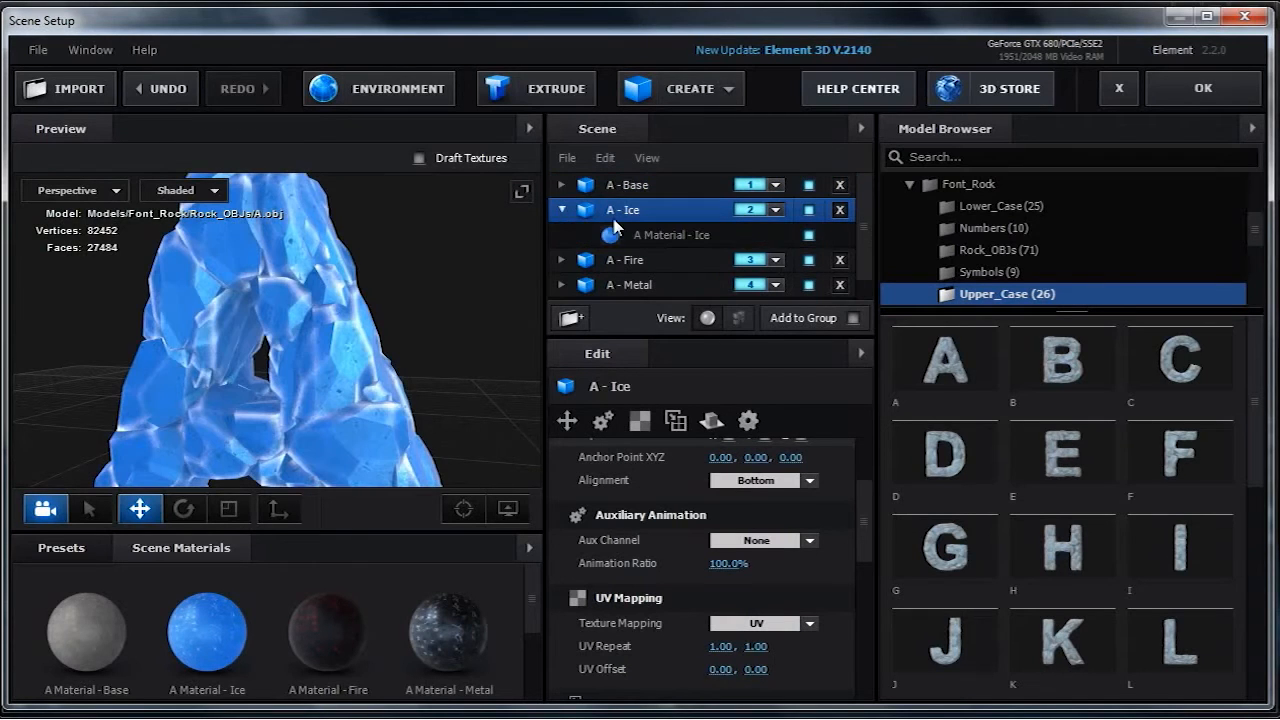
click(561, 211)
drag(349, 390, 411, 388)
scroll(408, 392, down, 4)
scroll(385, 406, up, 6)
scroll(412, 389, up, 3)
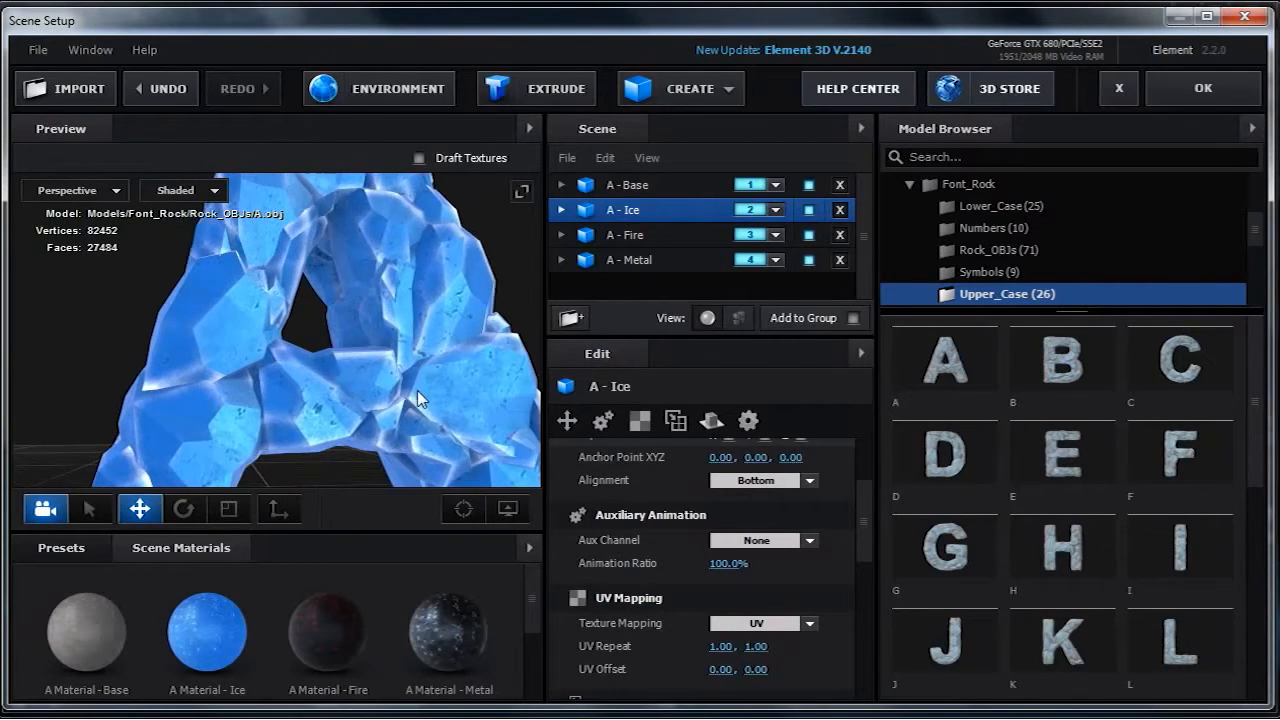
- Try 21.0% Refraction intensity on A Material - Ice, then set it to 0.0%
click(561, 210)
click(637, 236)
scroll(865, 474, down, 5)
drag(868, 505, 868, 534)
drag(738, 587, 743, 587)
drag(410, 390, 396, 416)
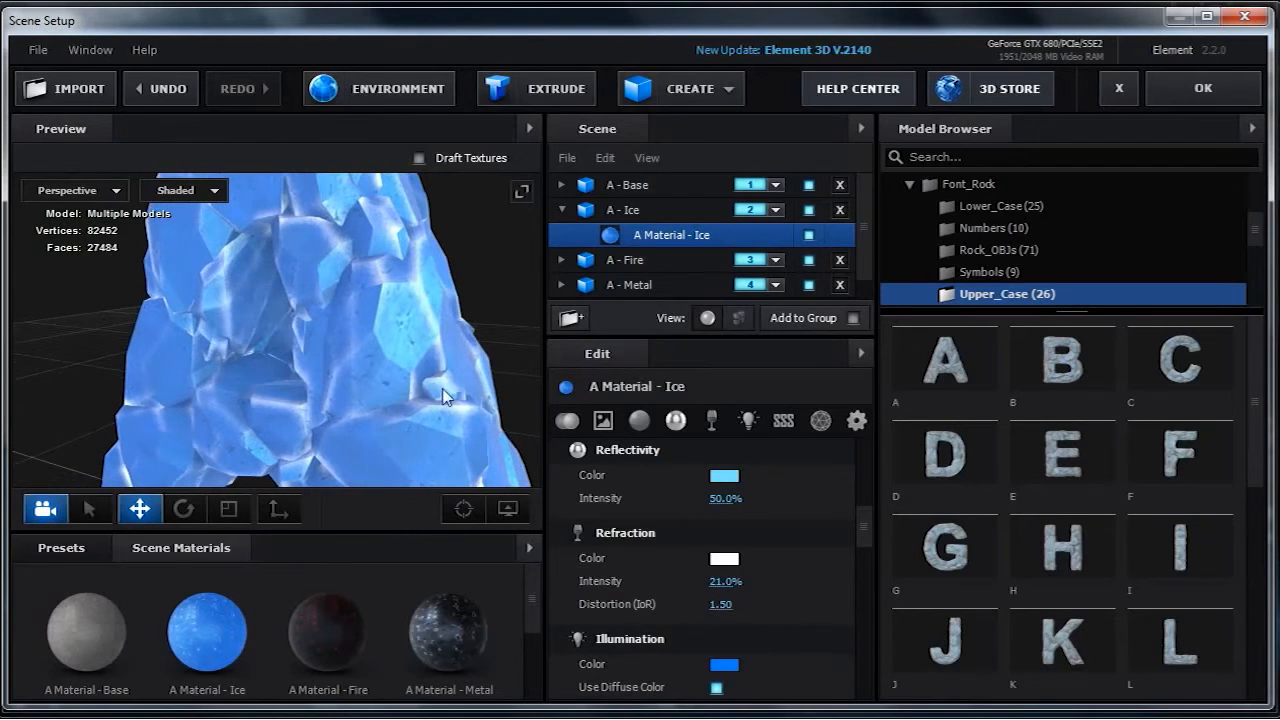
drag(718, 582, 680, 583)
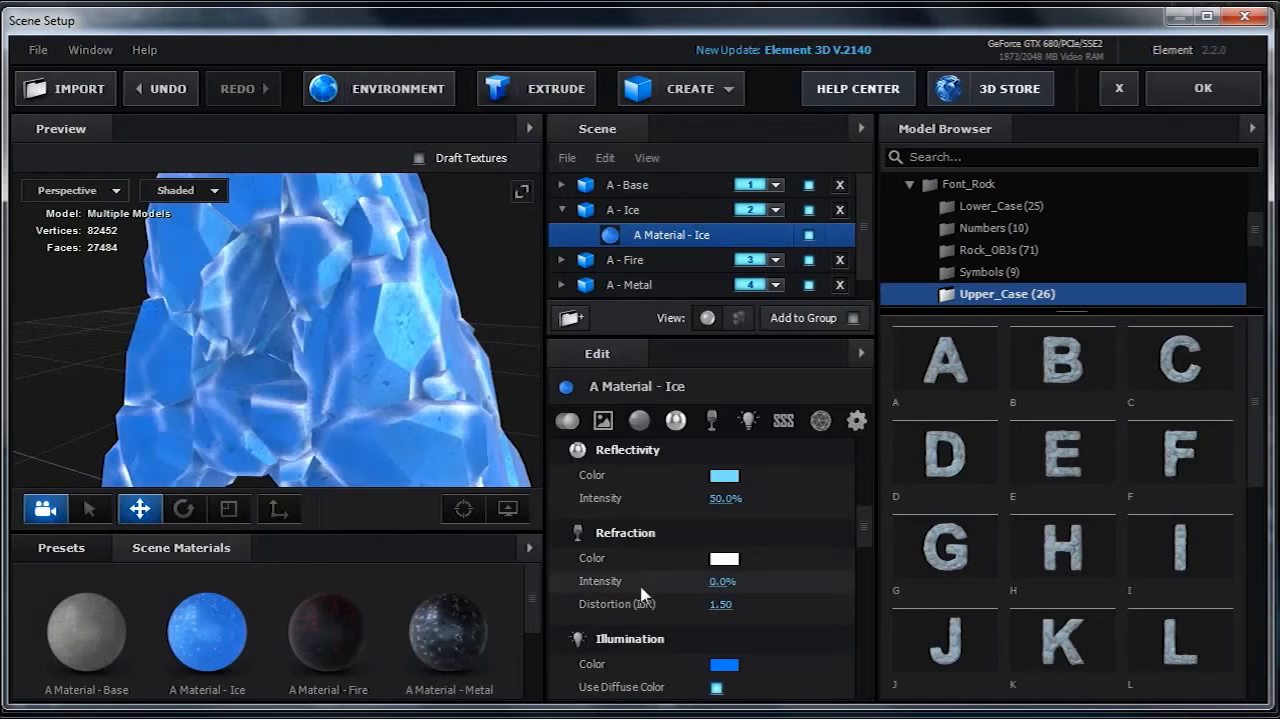
- Lower the Illumination intensity of A Material - Ice to about 83% and review its textures on the letter
drag(860, 530, 866, 552)
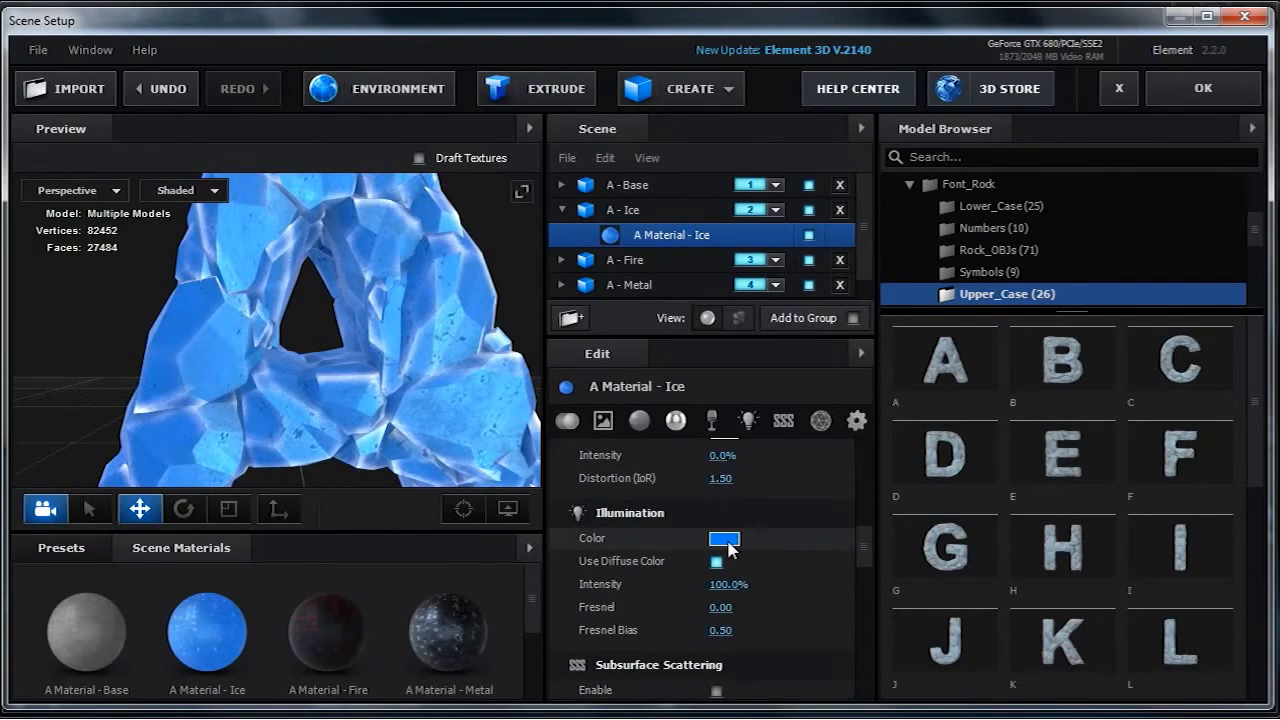
drag(684, 587, 652, 586)
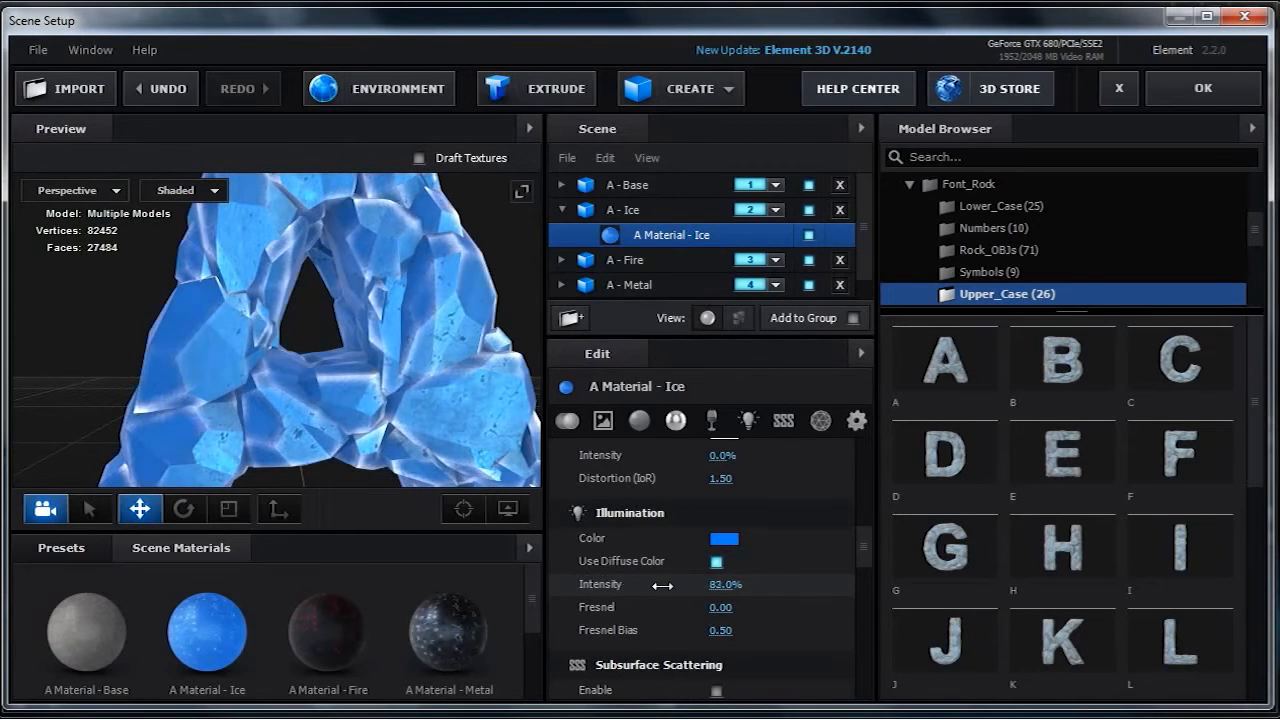
drag(864, 554, 858, 470)
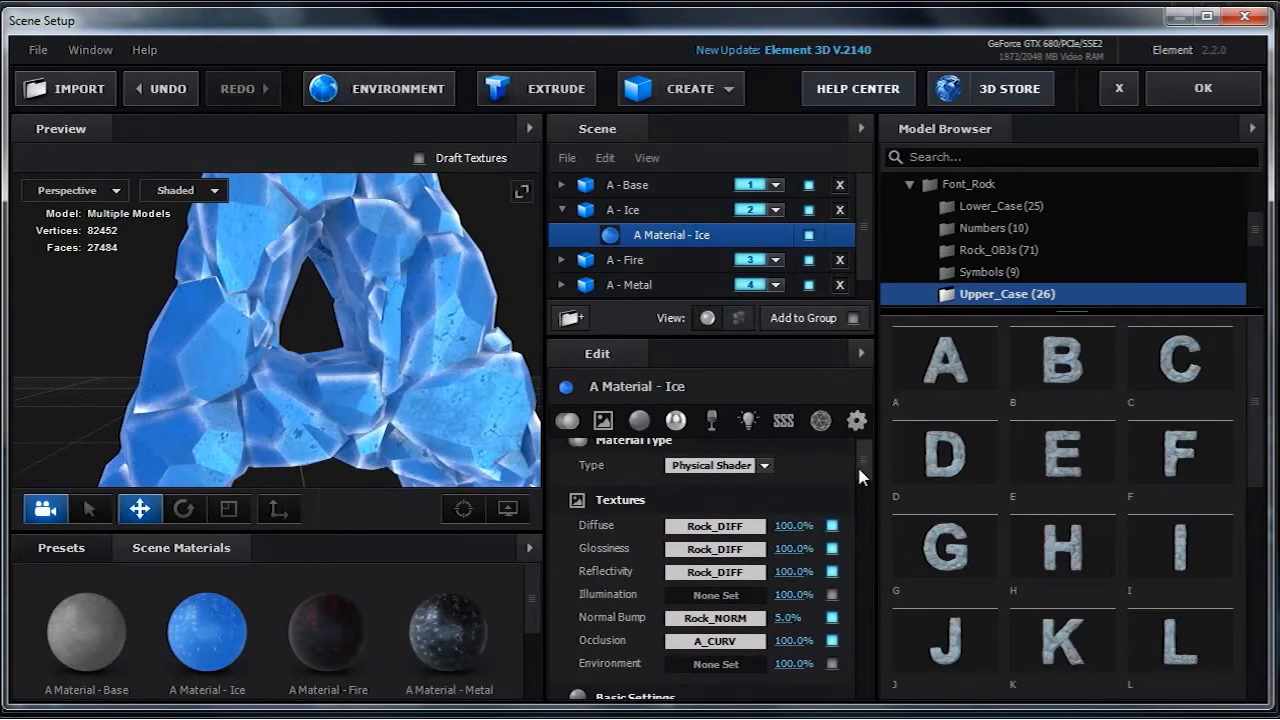
drag(487, 446, 433, 405)
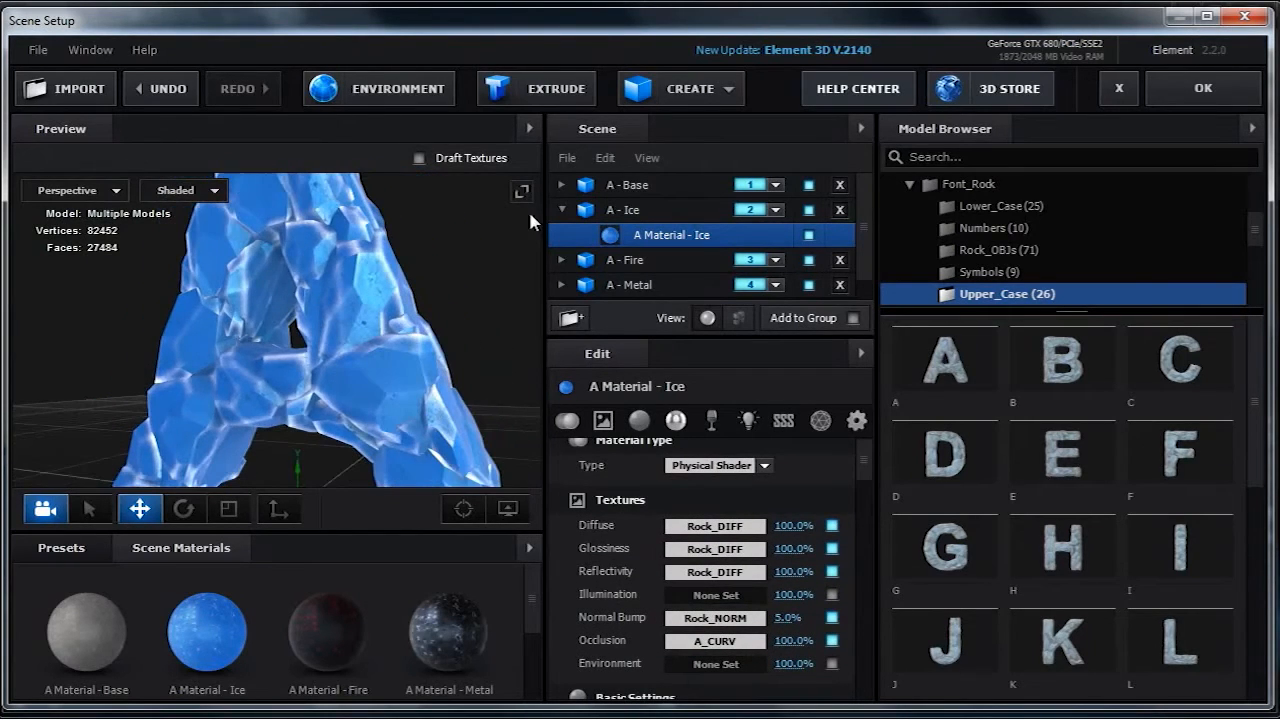
click(562, 210)
click(622, 210)
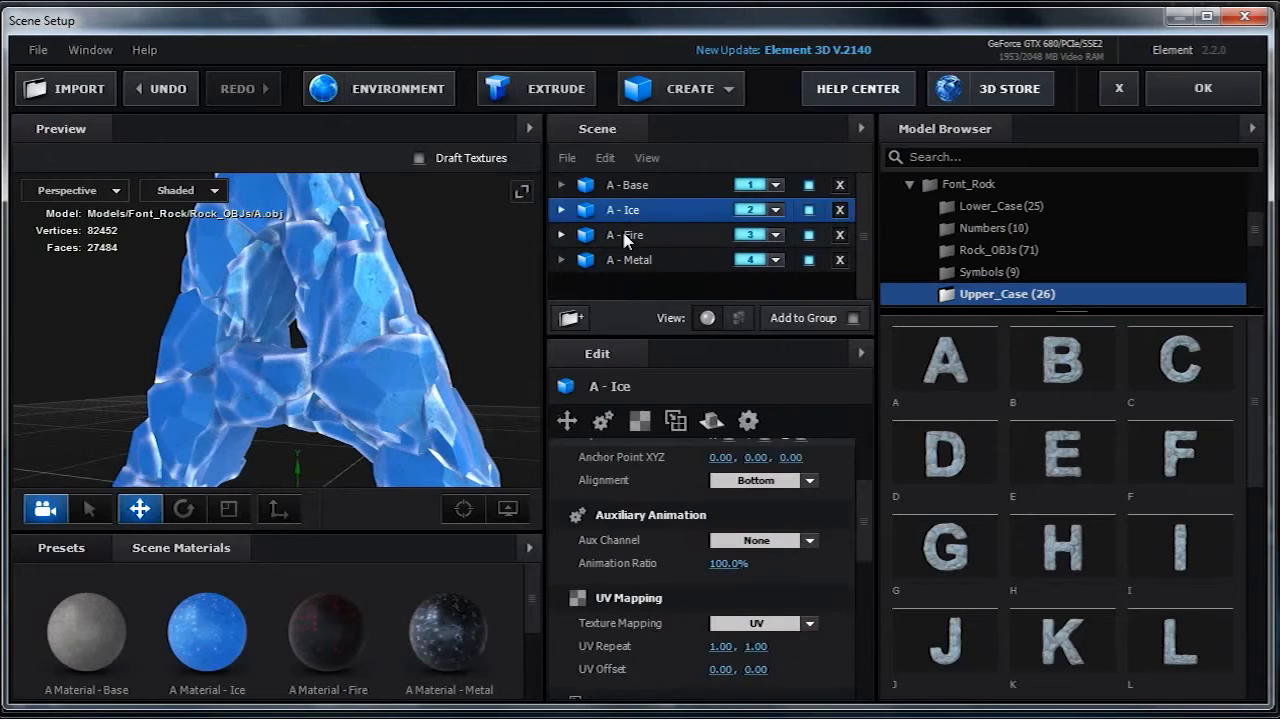
- Examine the A - Fire model up close and review the texture assignments of A Material - Fire
click(622, 235)
drag(420, 375, 381, 385)
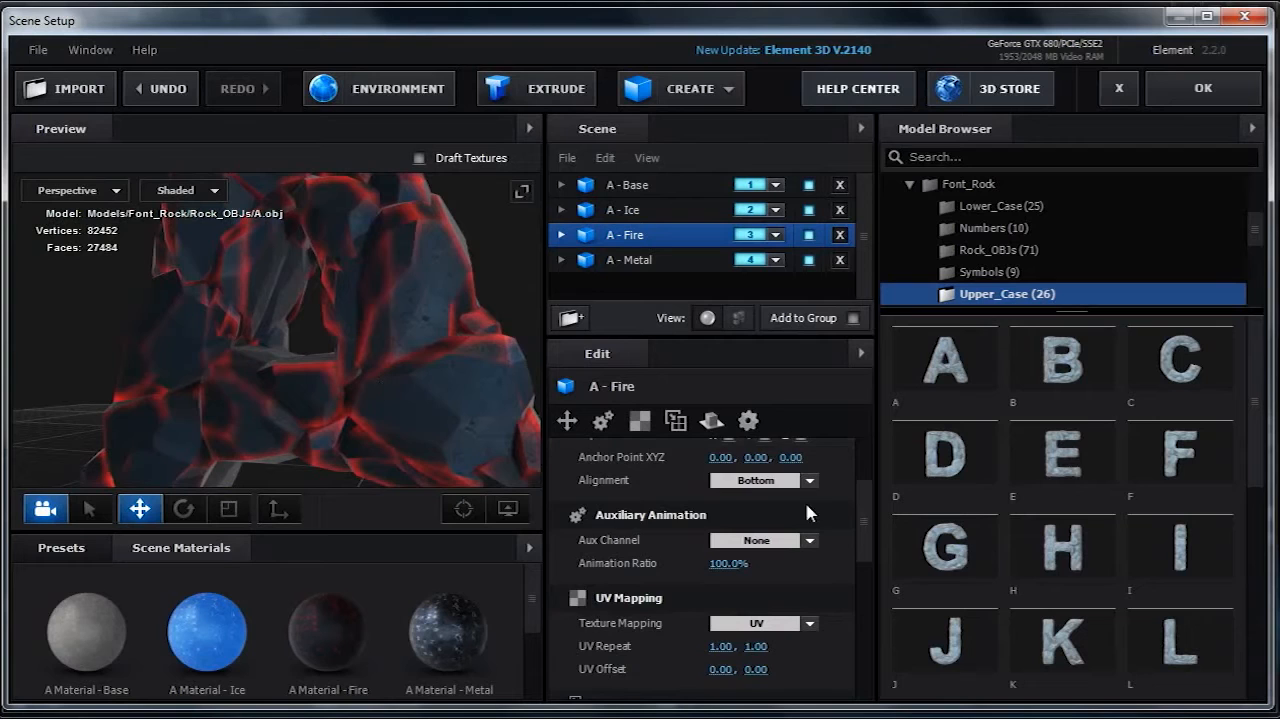
scroll(850, 515, up, 4)
click(562, 235)
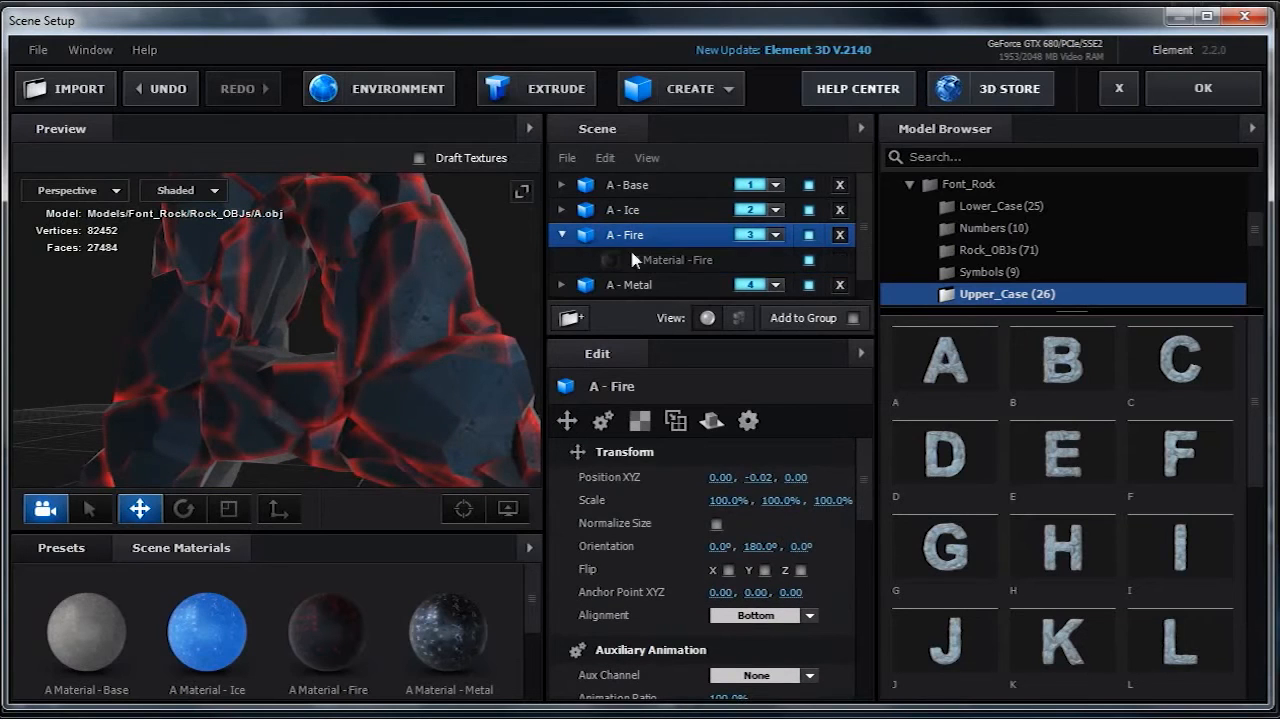
click(635, 259)
scroll(866, 472, down, 1)
scroll(868, 480, down, 6)
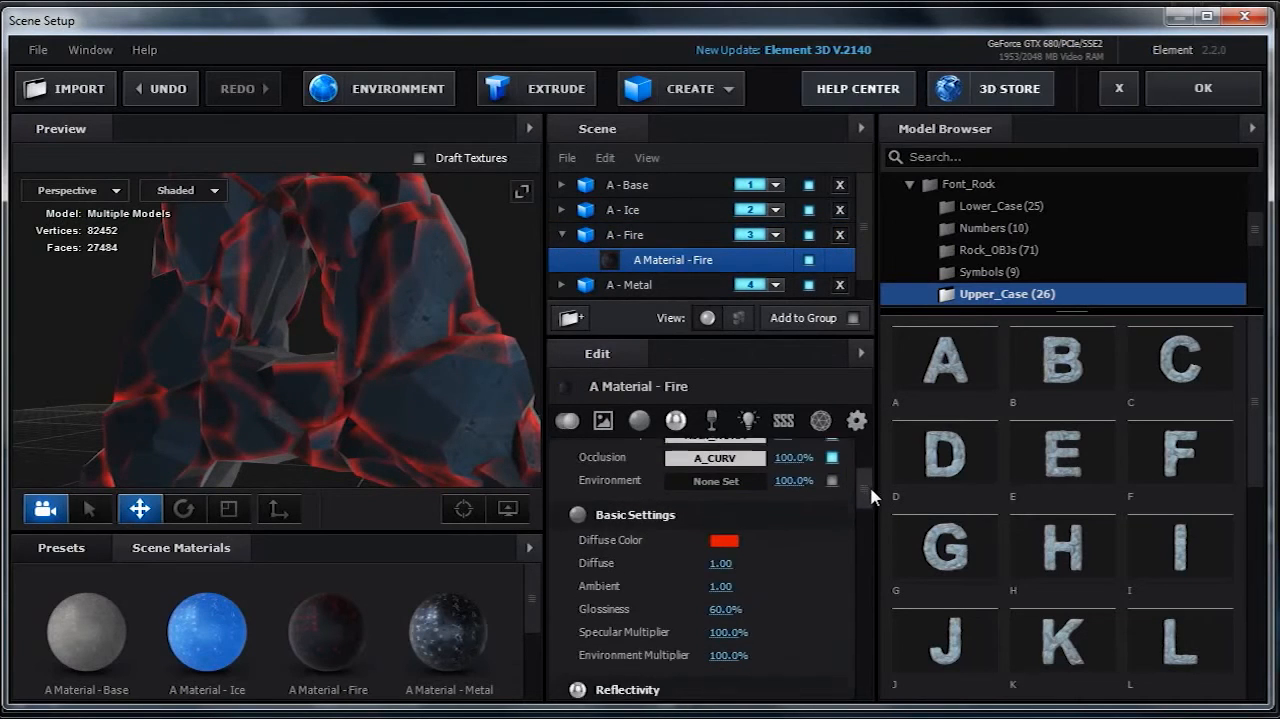
scroll(870, 487, up, 4)
scroll(870, 466, up, 1)
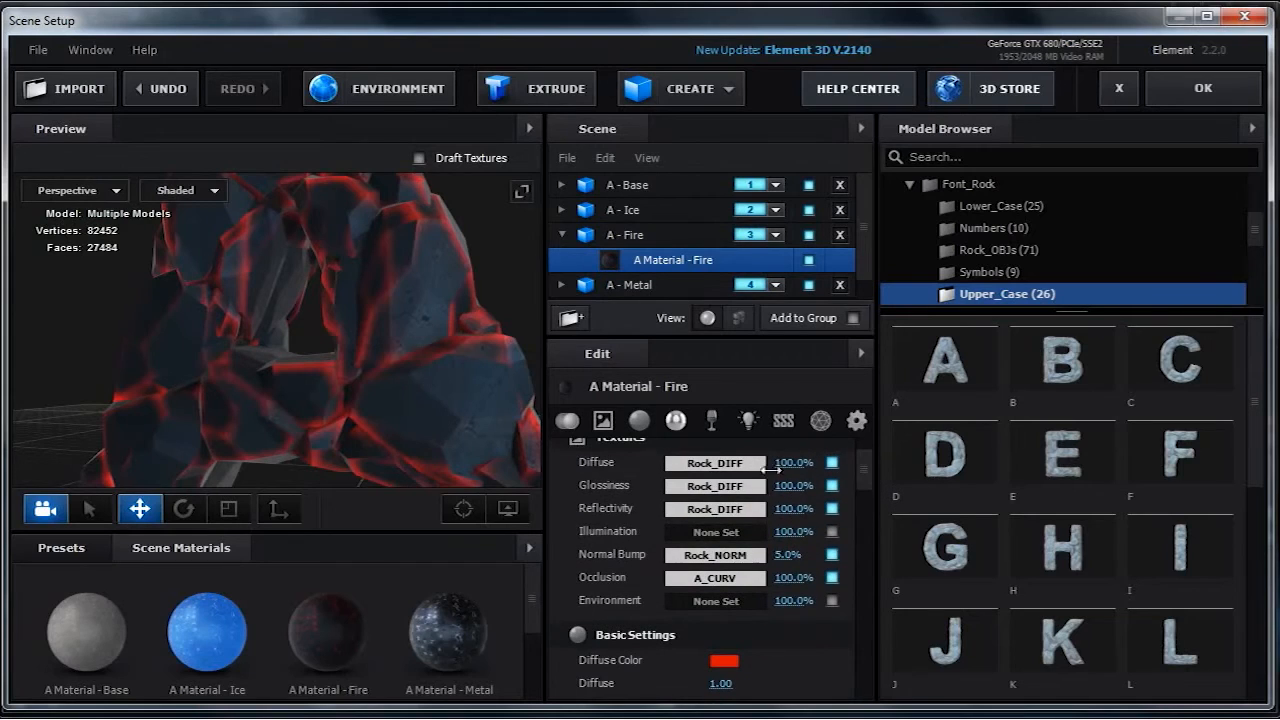
- Review the diffuse color, reflectivity, refraction and illumination settings of A Material - Fire against the letter's glowing edges
scroll(868, 477, down, 5)
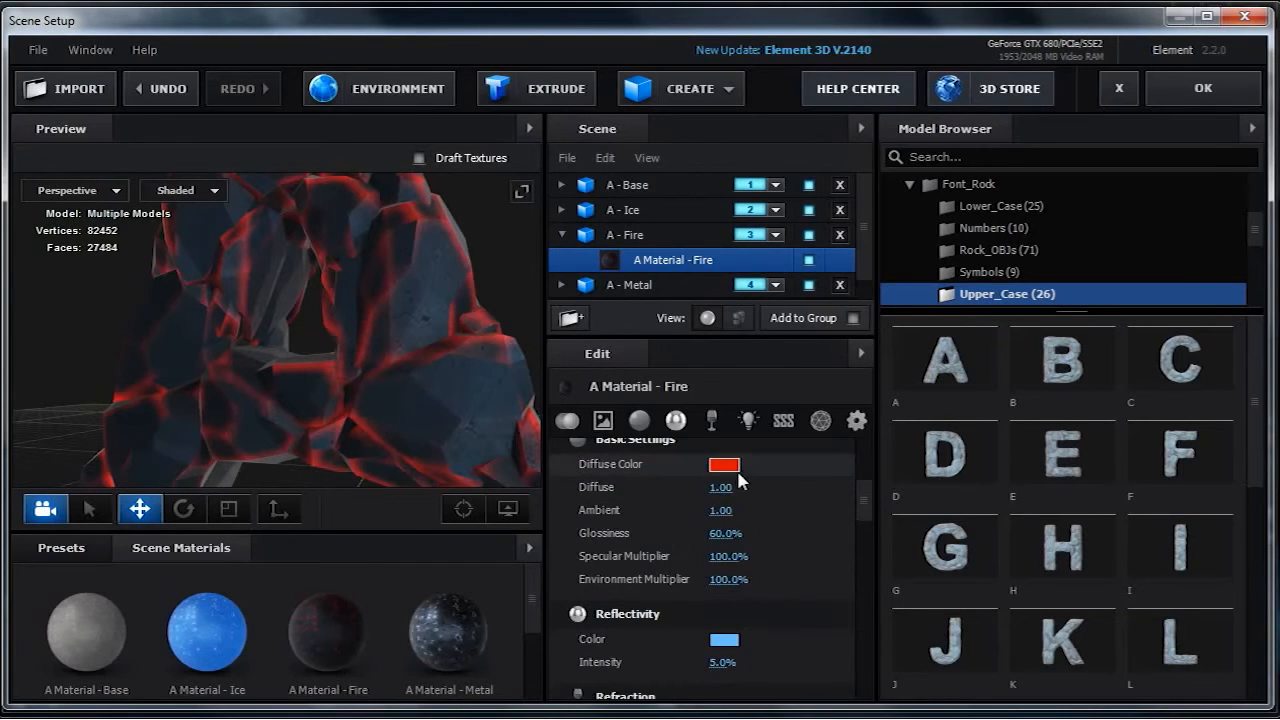
scroll(860, 500, down, 3)
scroll(864, 508, up, 4)
scroll(868, 520, down, 4)
drag(866, 509, 867, 520)
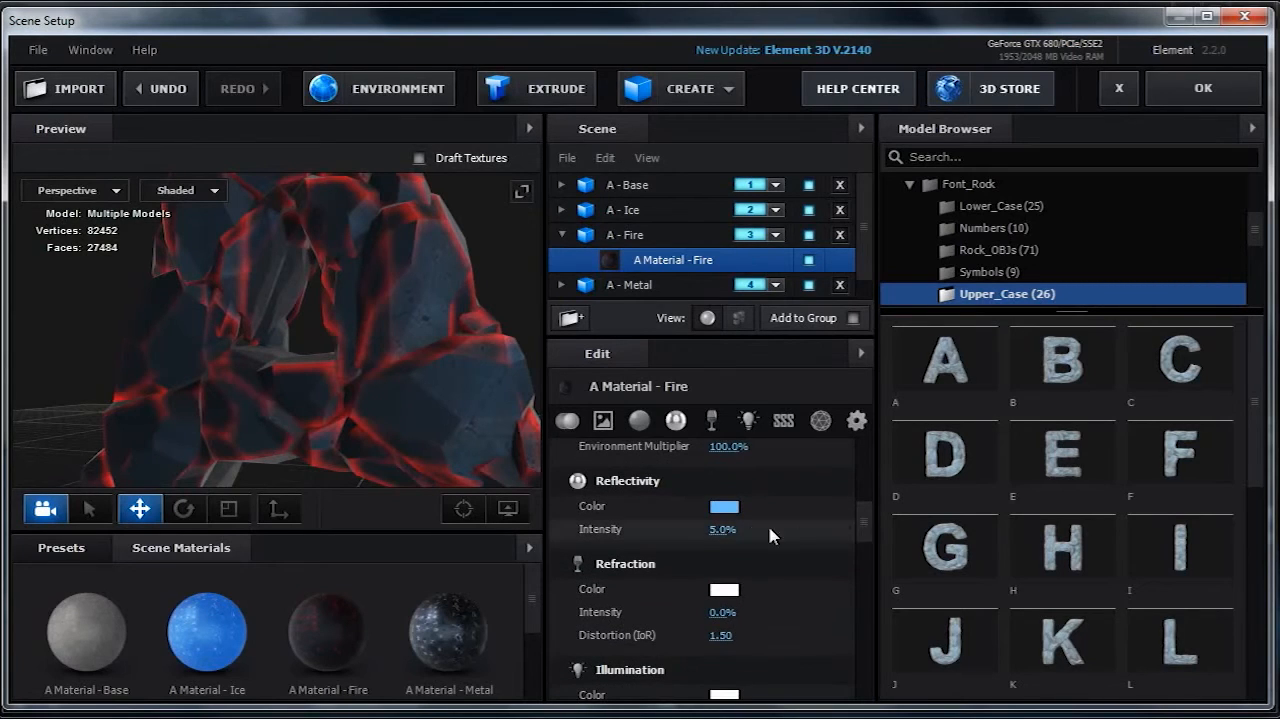
drag(396, 362, 444, 358)
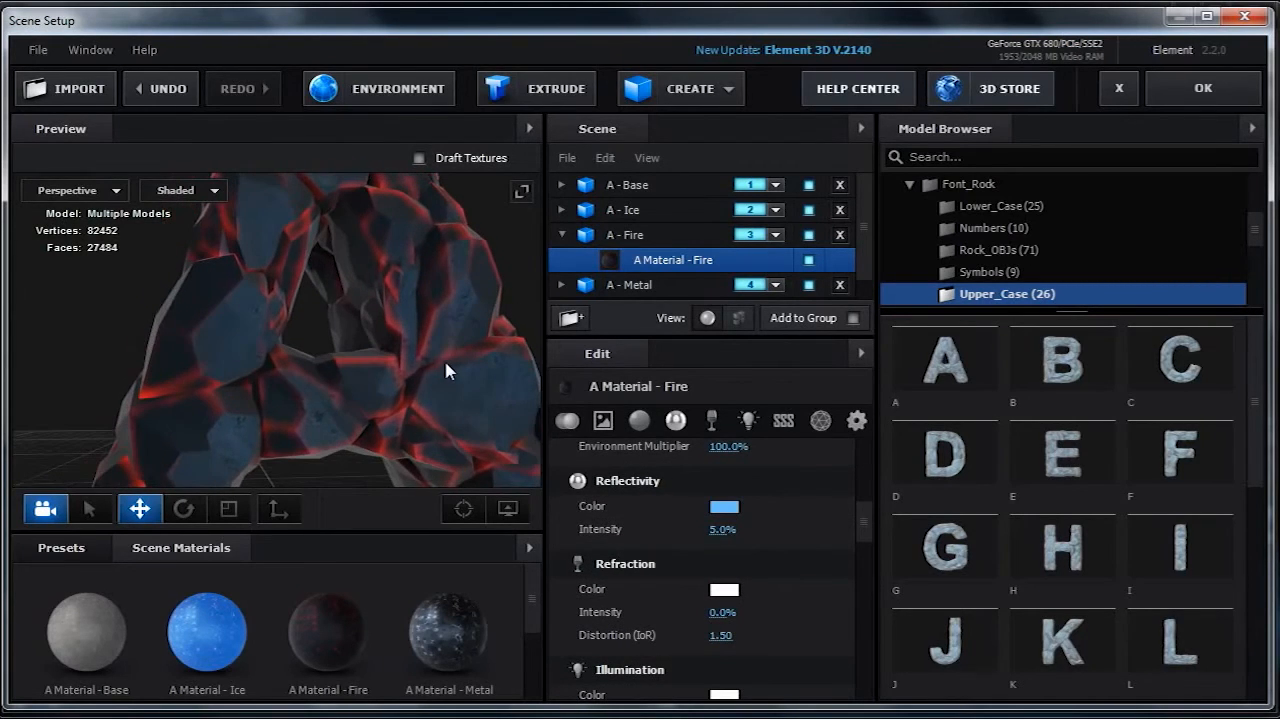
scroll(864, 523, down, 3)
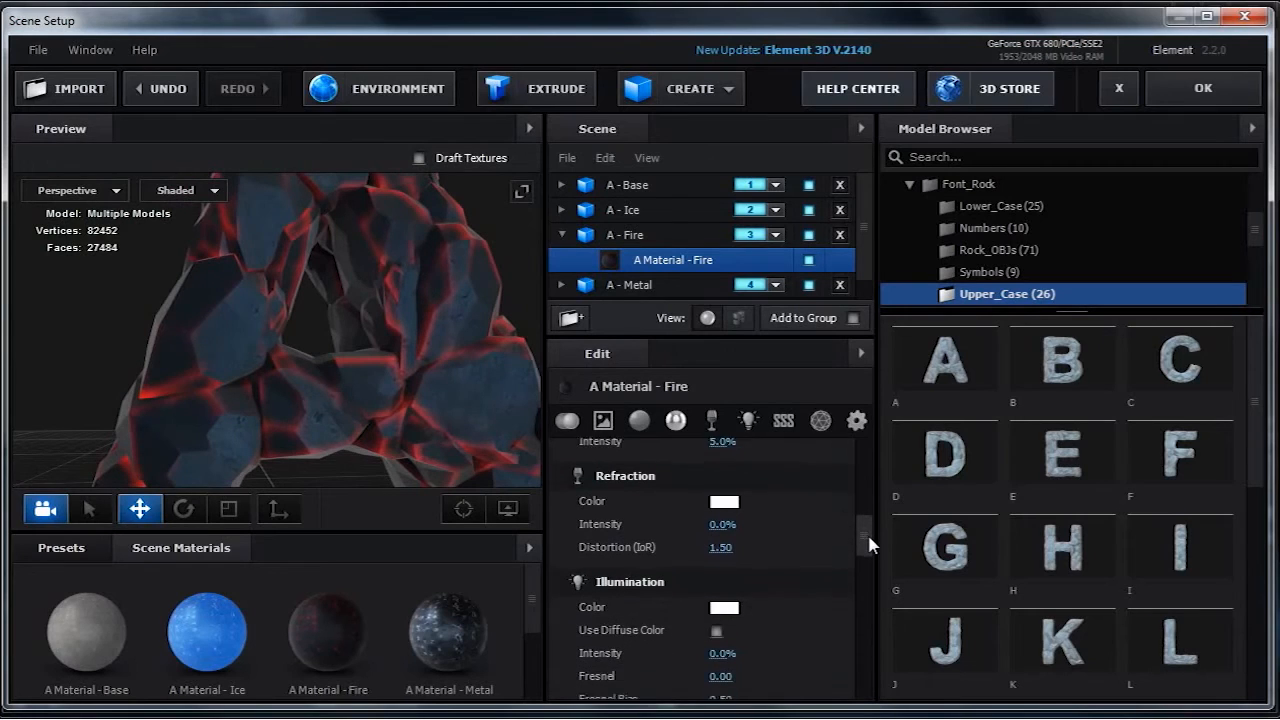
scroll(870, 548, down, 3)
drag(875, 547, 869, 461)
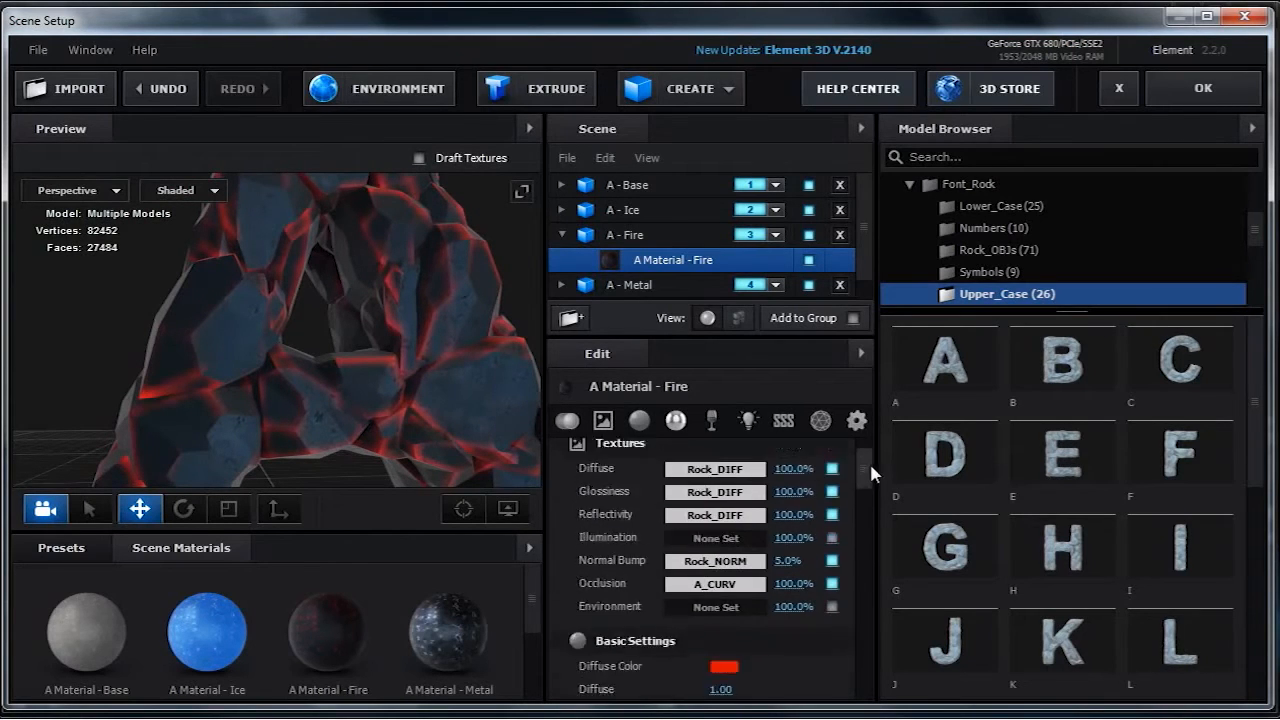
click(563, 235)
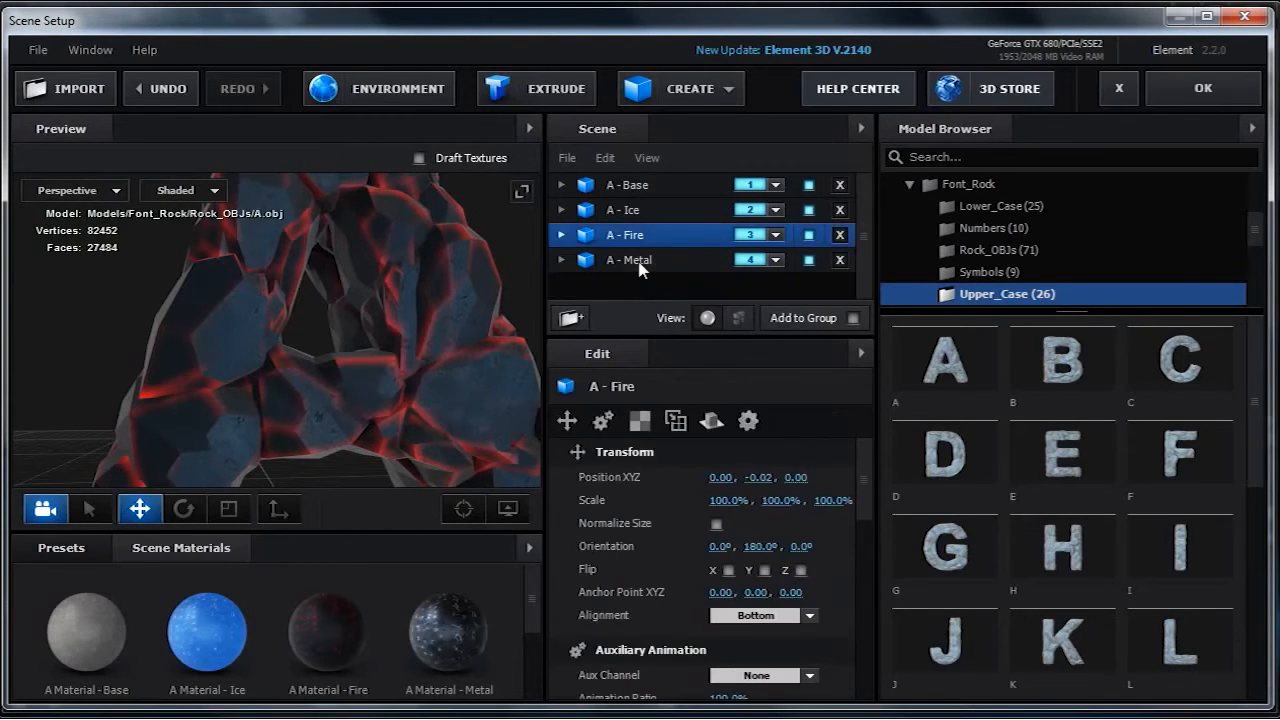
- Select the A - Metal model and view the whole letter from another angle
click(630, 260)
drag(449, 371, 421, 361)
scroll(331, 346, down, 3)
scroll(372, 361, down, 2)
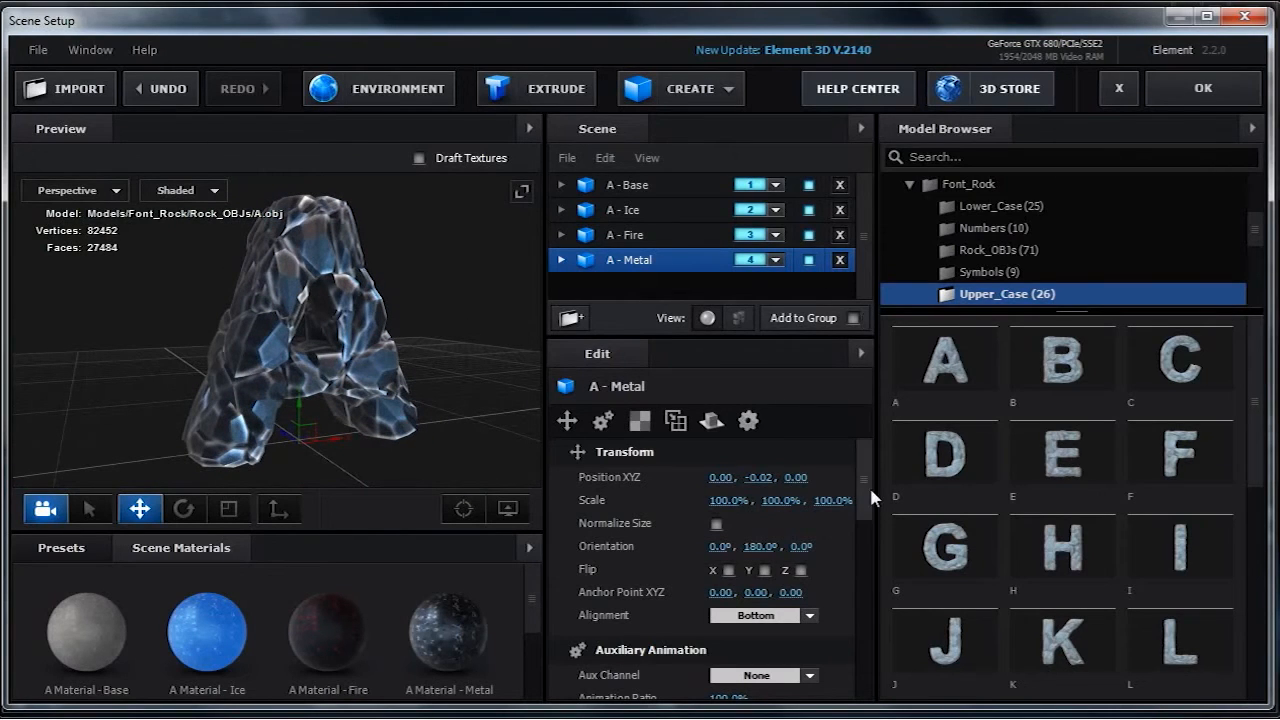
- Compare the looks of the A - Base, A - Ice, A - Fire and A - Metal models one after another
click(645, 188)
drag(403, 350, 394, 322)
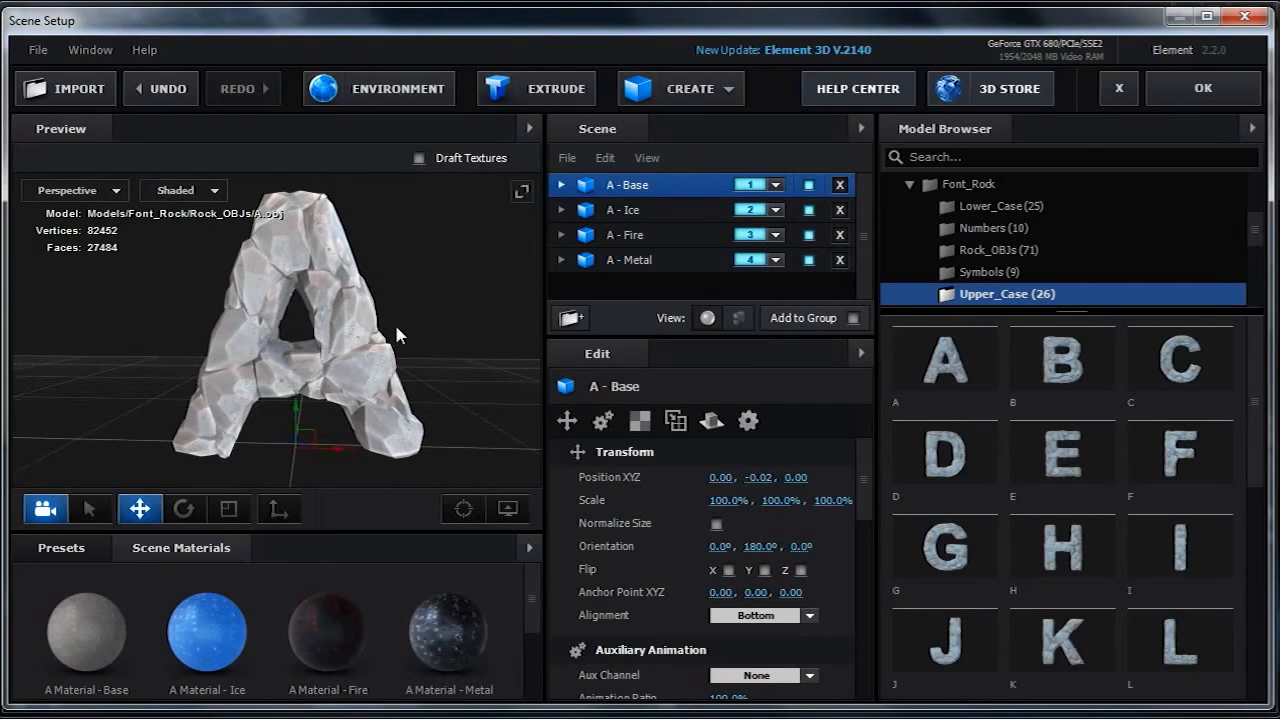
click(643, 208)
scroll(385, 362, up, 4)
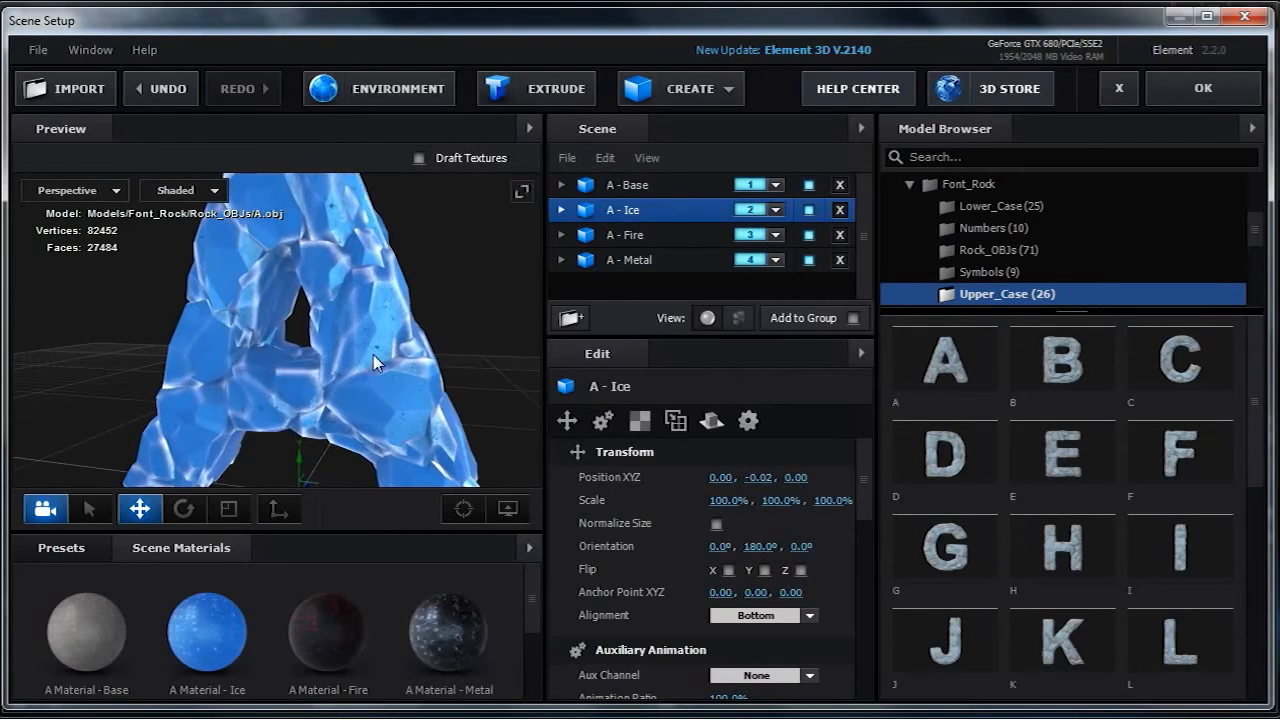
click(637, 236)
click(634, 260)
- Inspect the A_CURV Reflectivity texture settings of A Material - Metal, including the input levels, and close them
click(561, 260)
click(677, 285)
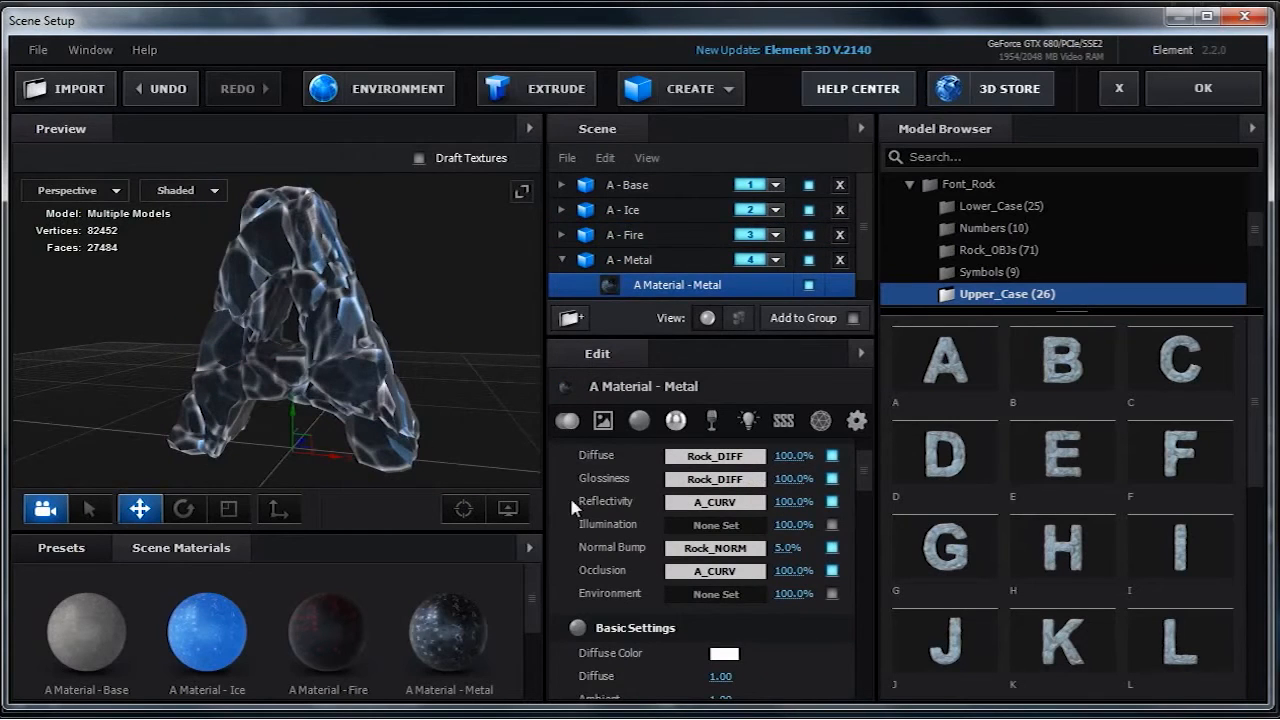
click(703, 503)
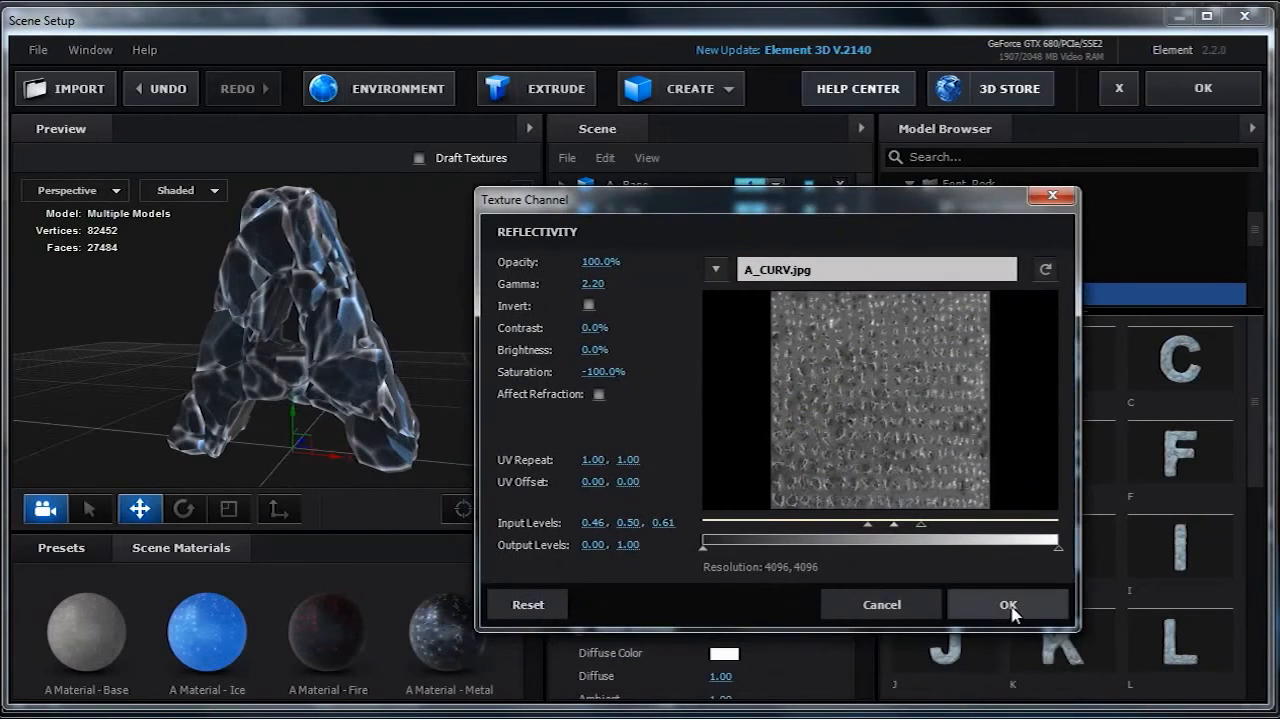
click(1009, 605)
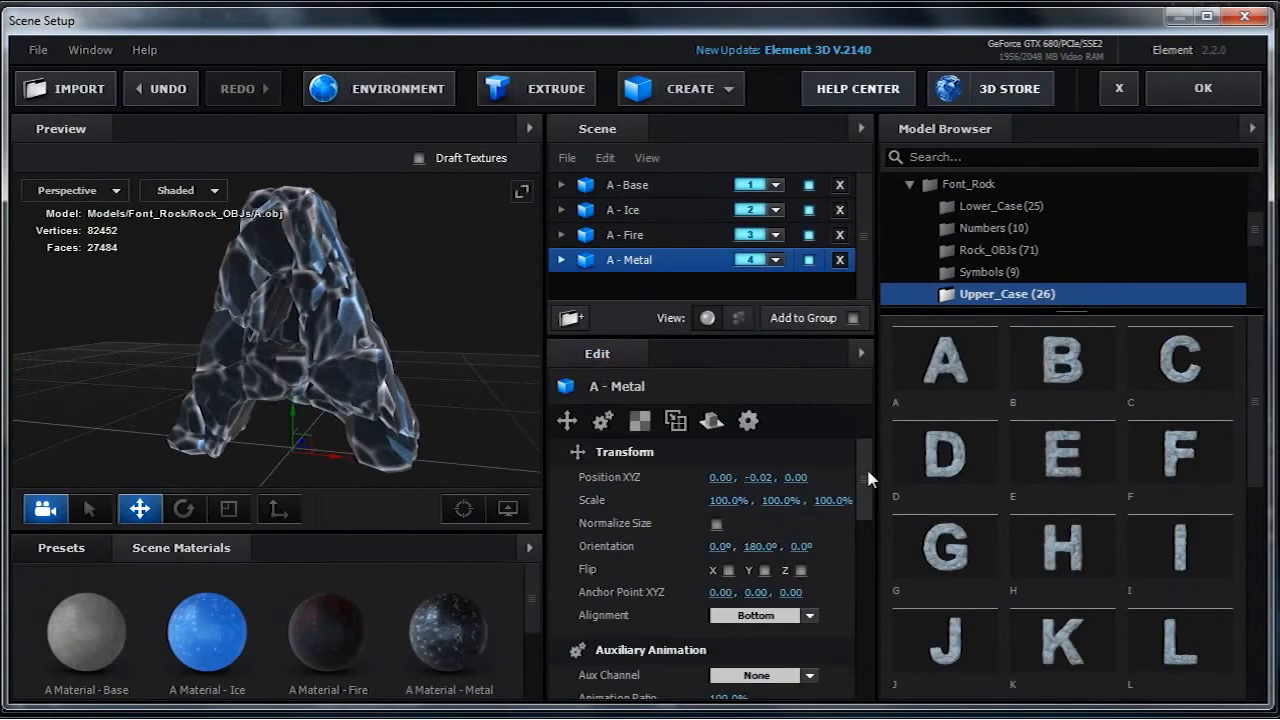
drag(867, 478, 867, 490)
- Select the A - Base model again and examine its rock surface up close
click(628, 185)
scroll(369, 352, up, 5)
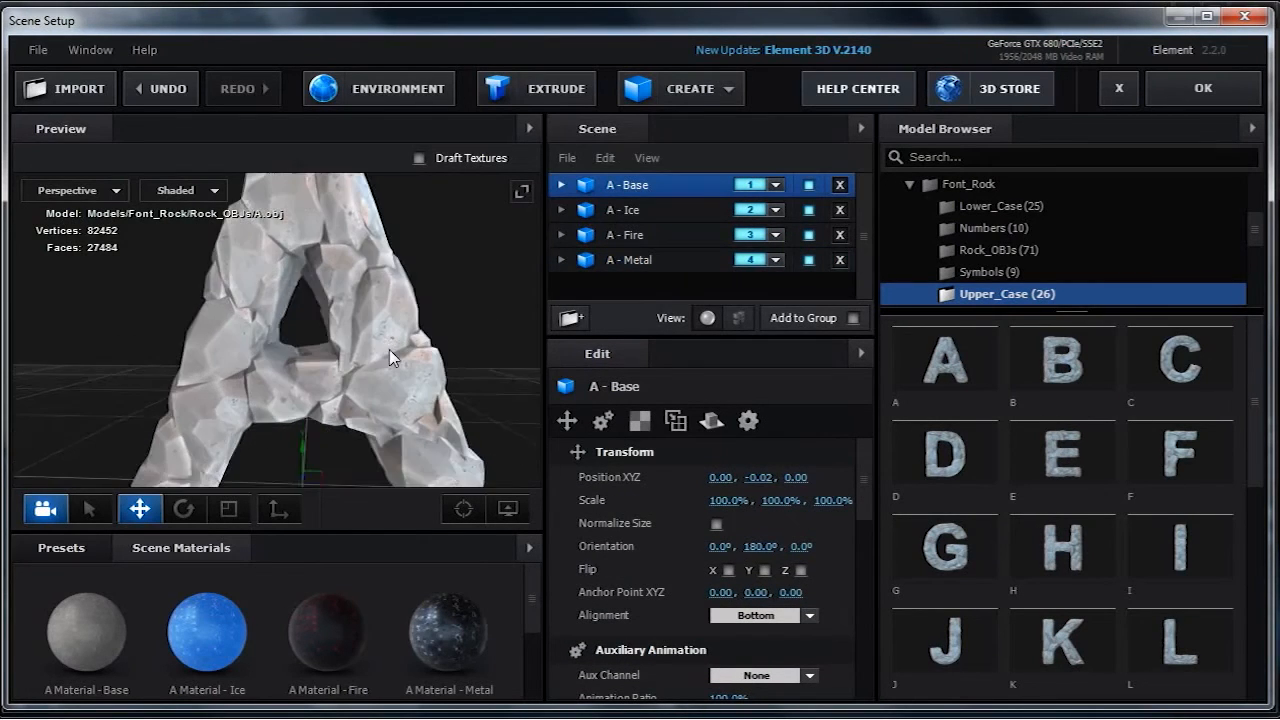
drag(344, 376, 281, 388)
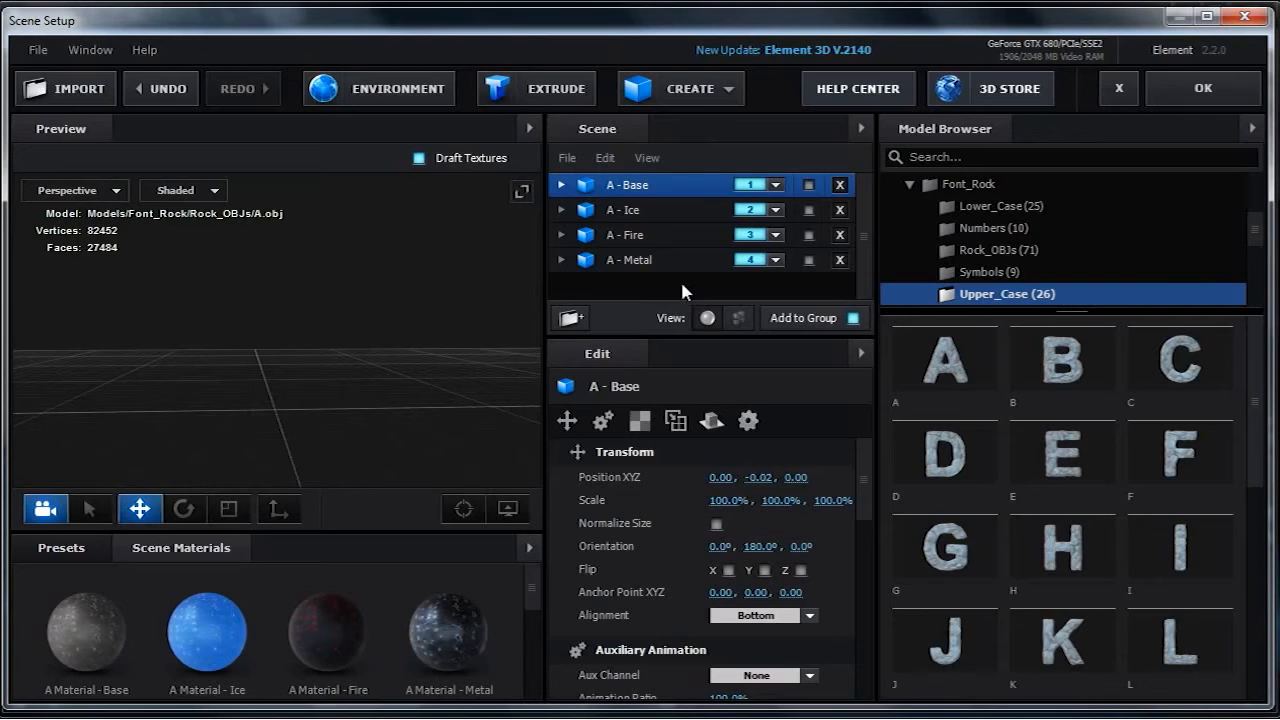
- Create a group folder in the scene and change the preview to the Front view
click(572, 317)
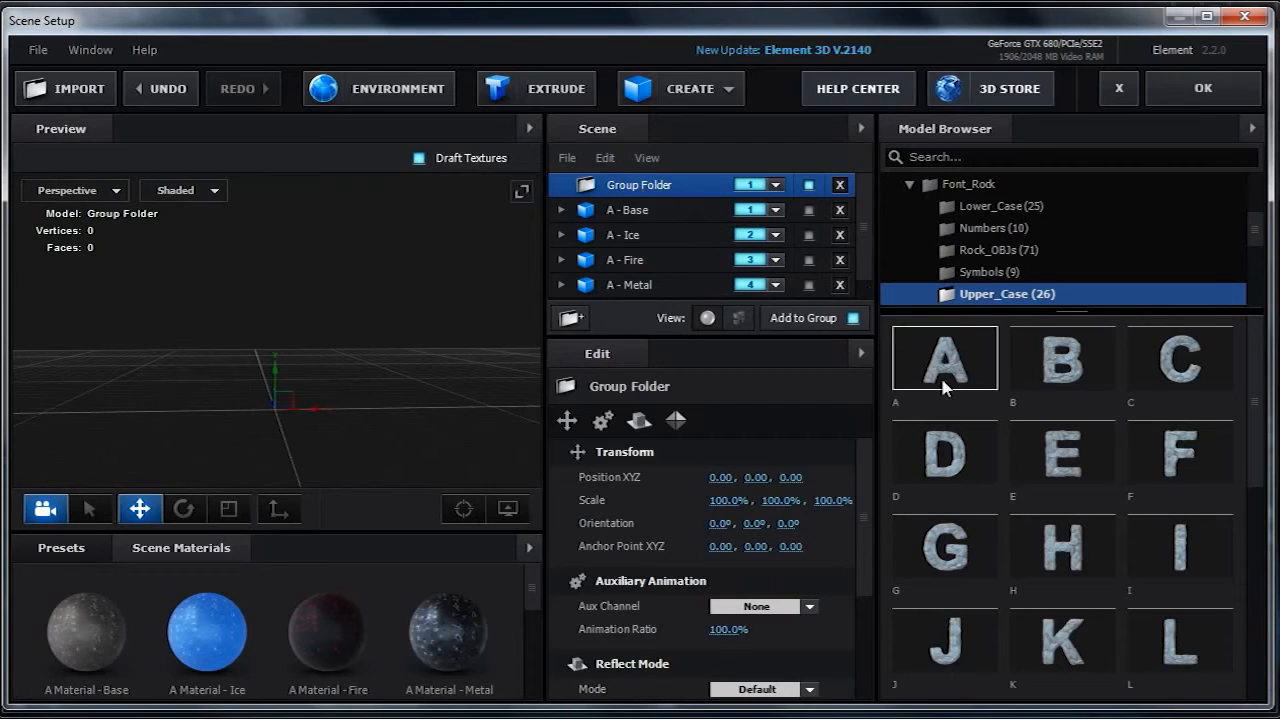
drag(1250, 408, 1260, 517)
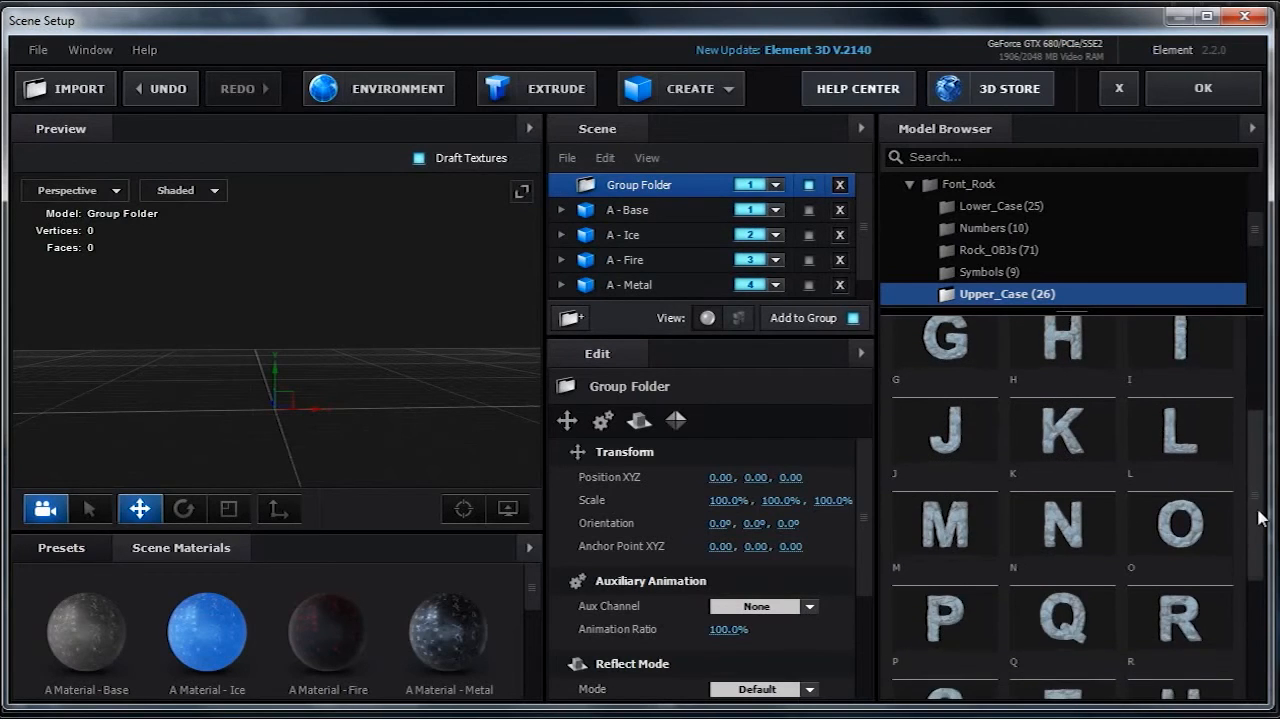
click(80, 190)
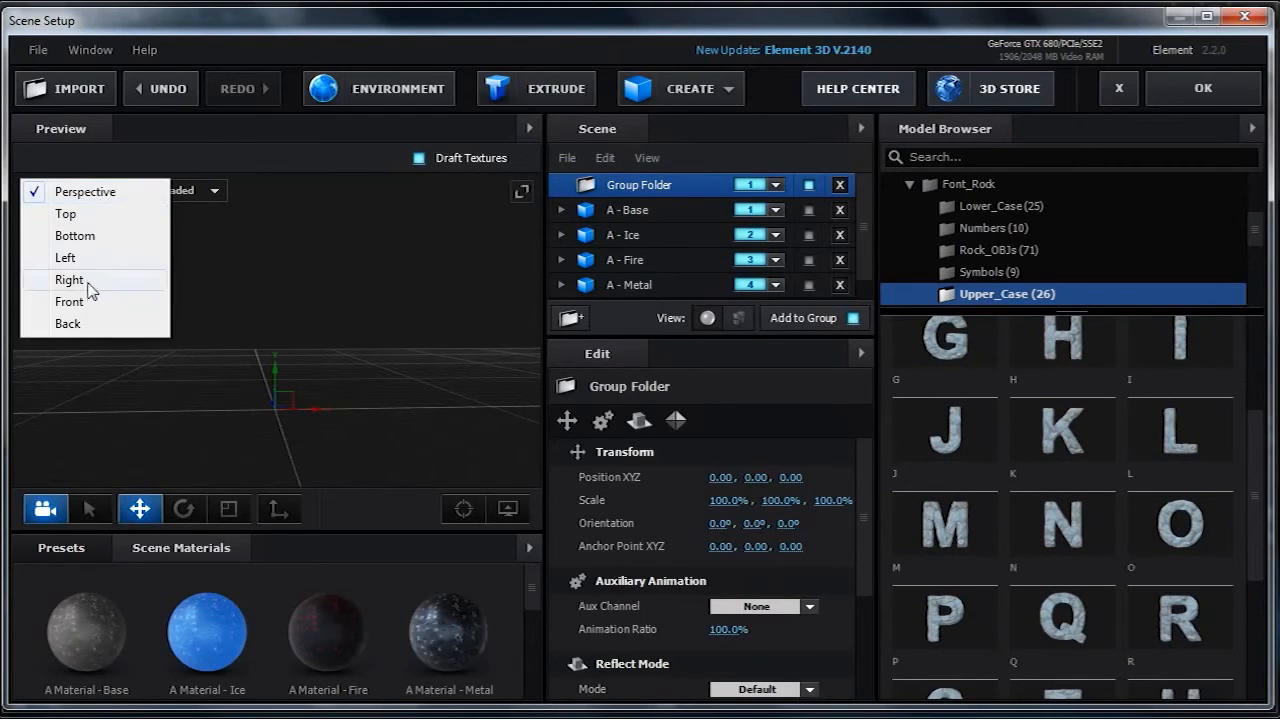
click(90, 302)
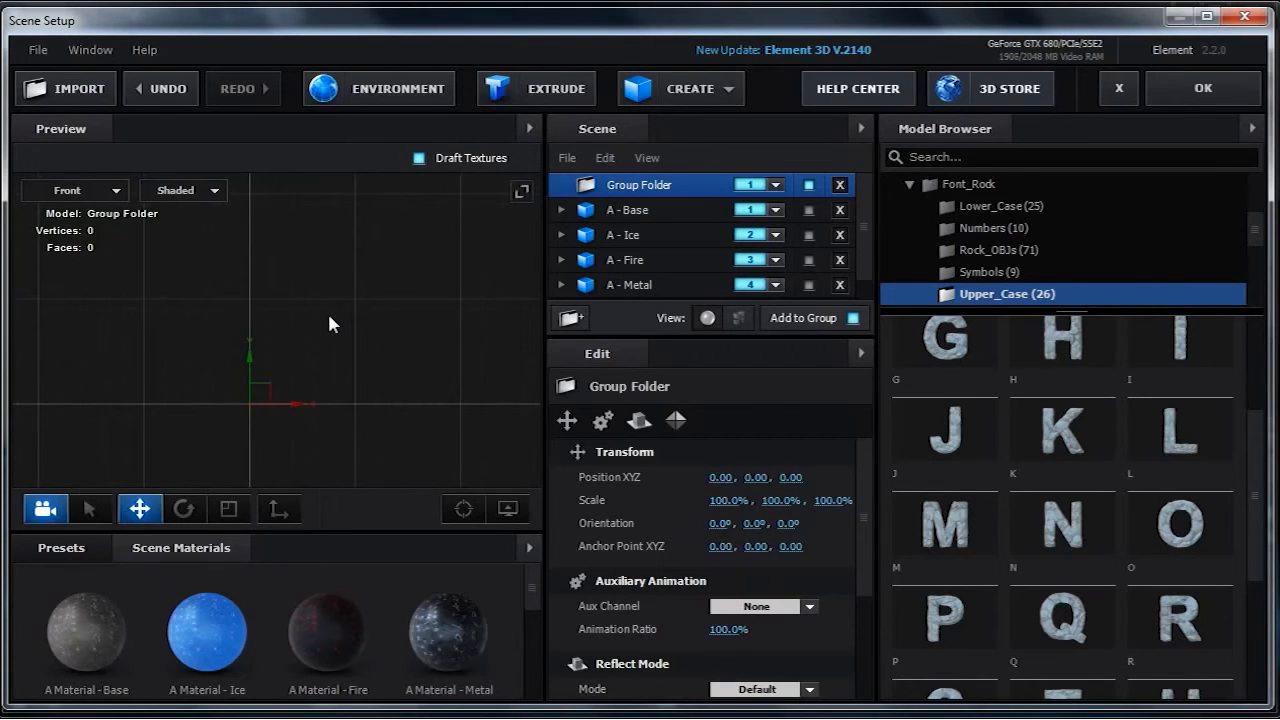
- Add the uppercase rock letter R to the group folder and move it along X to about -1.01
scroll(1240, 520, down, 1)
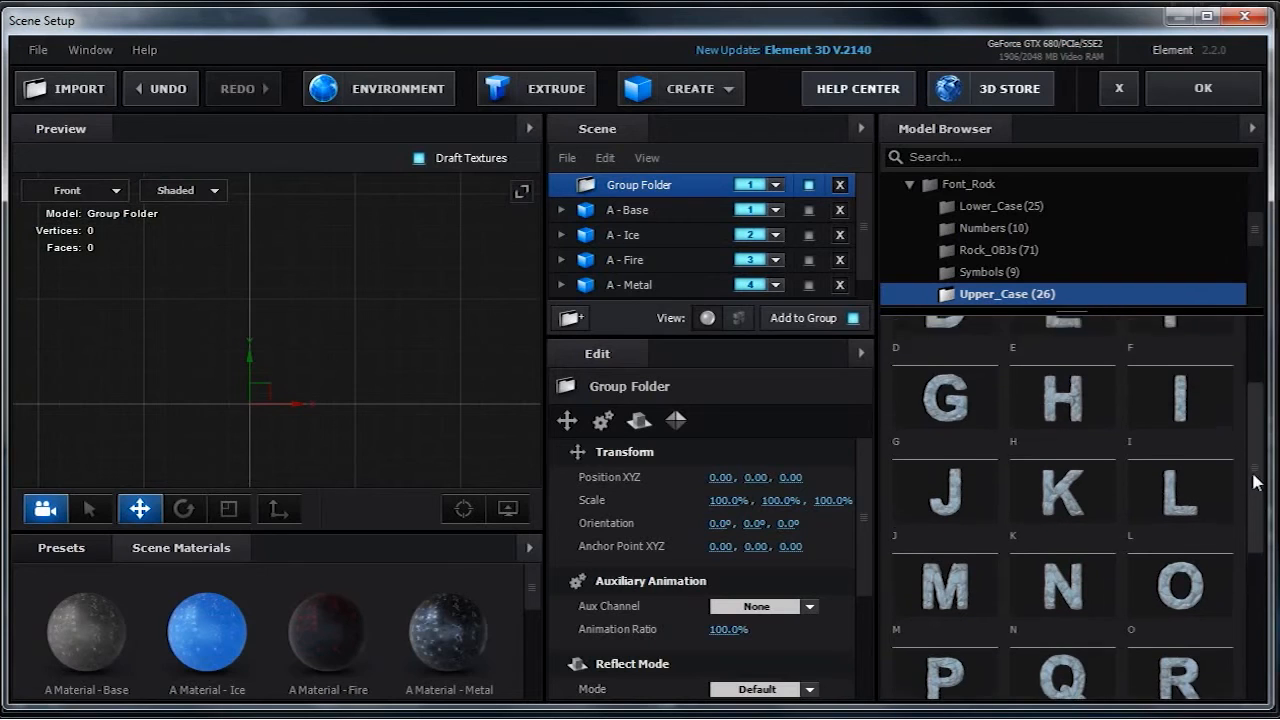
click(1182, 552)
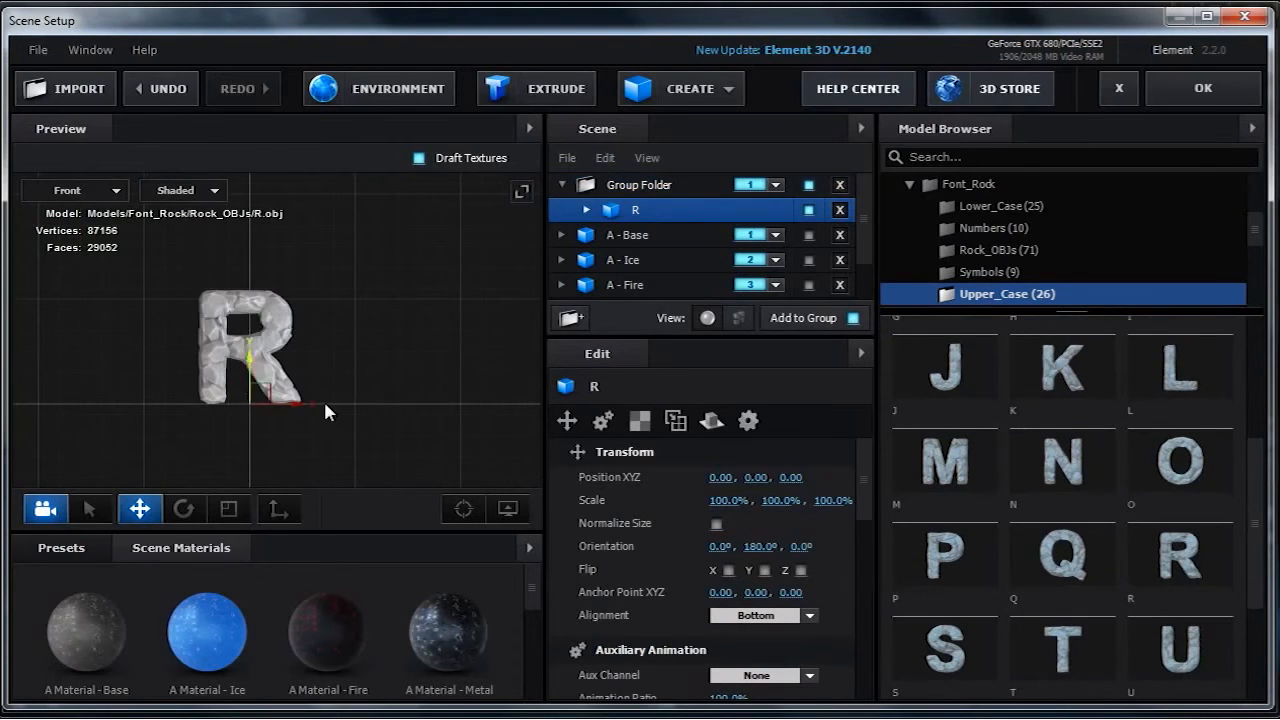
drag(298, 410, 192, 405)
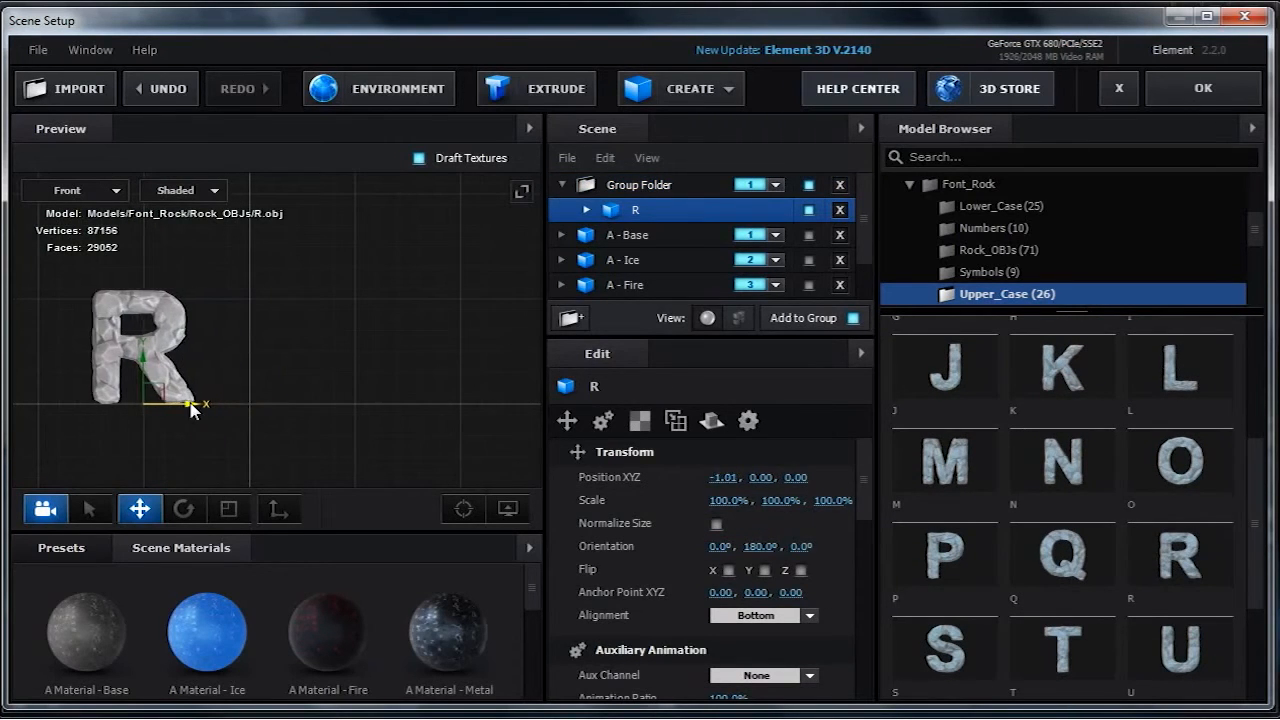
scroll(1265, 547, up, 1)
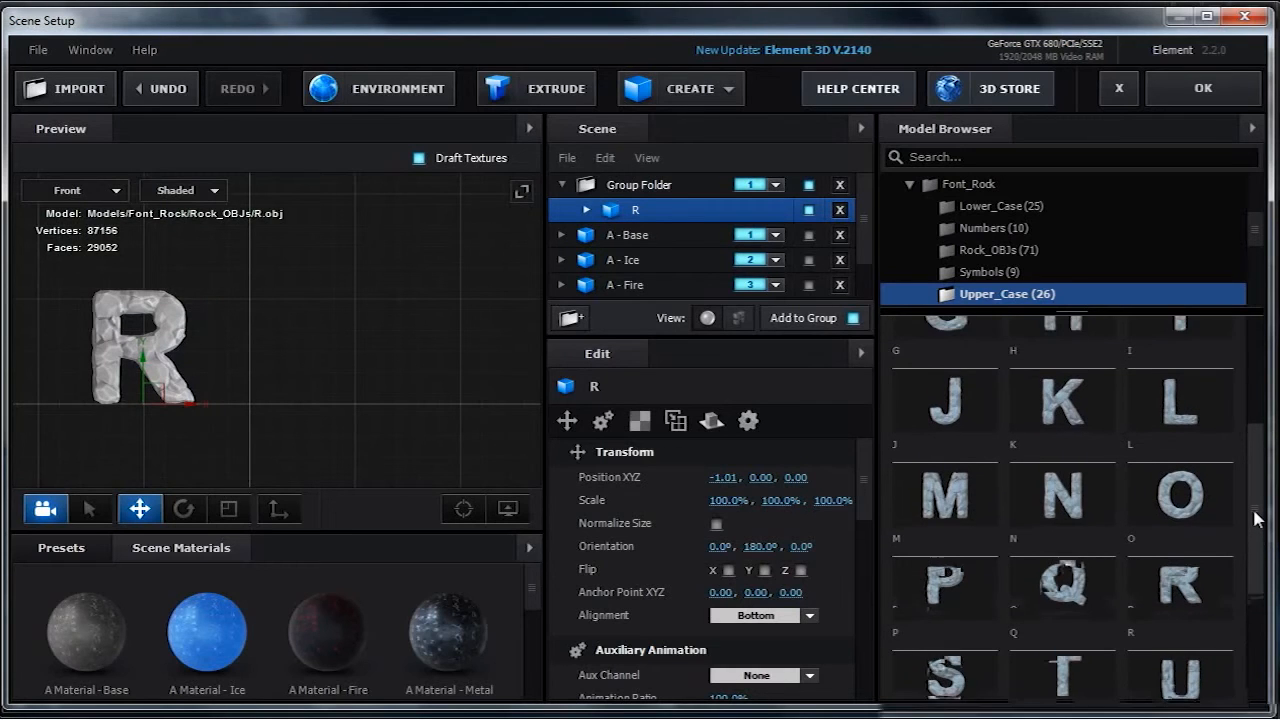
- Add the uppercase rock letters O, C and K to the group folder, moving C along X to about 1.08 and K to about 2.15
scroll(1258, 530, up, 2)
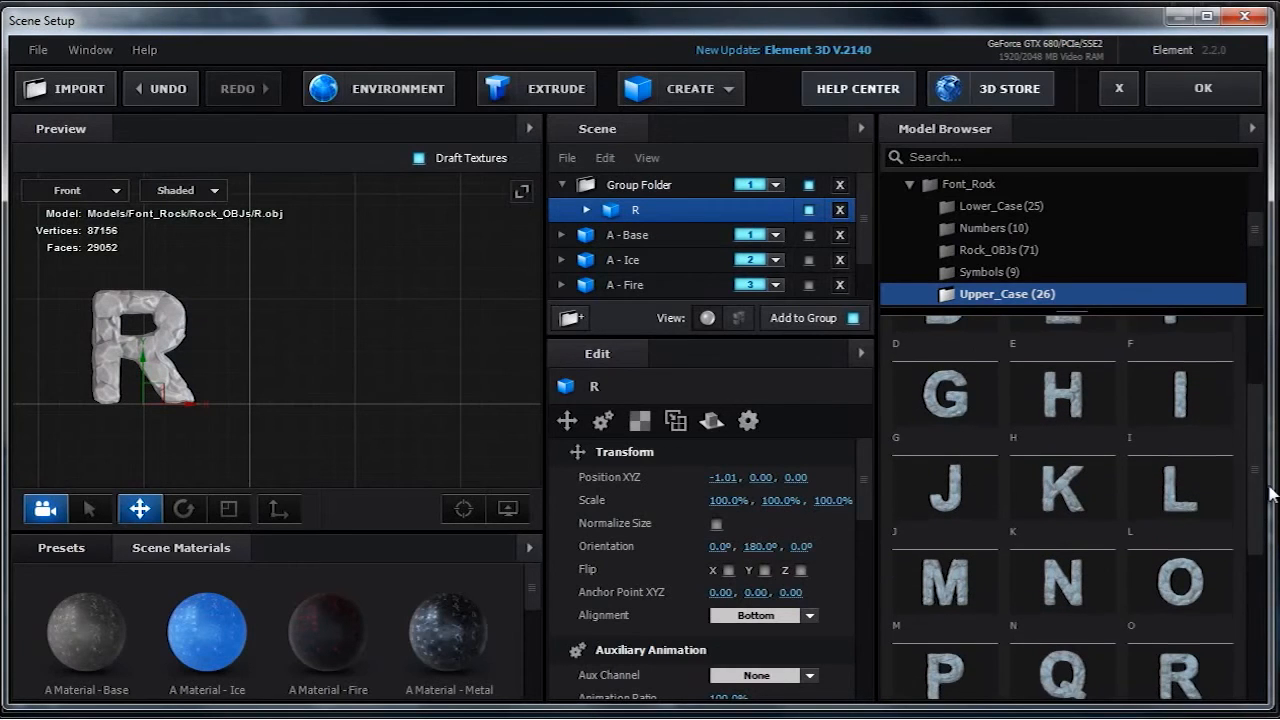
click(1180, 580)
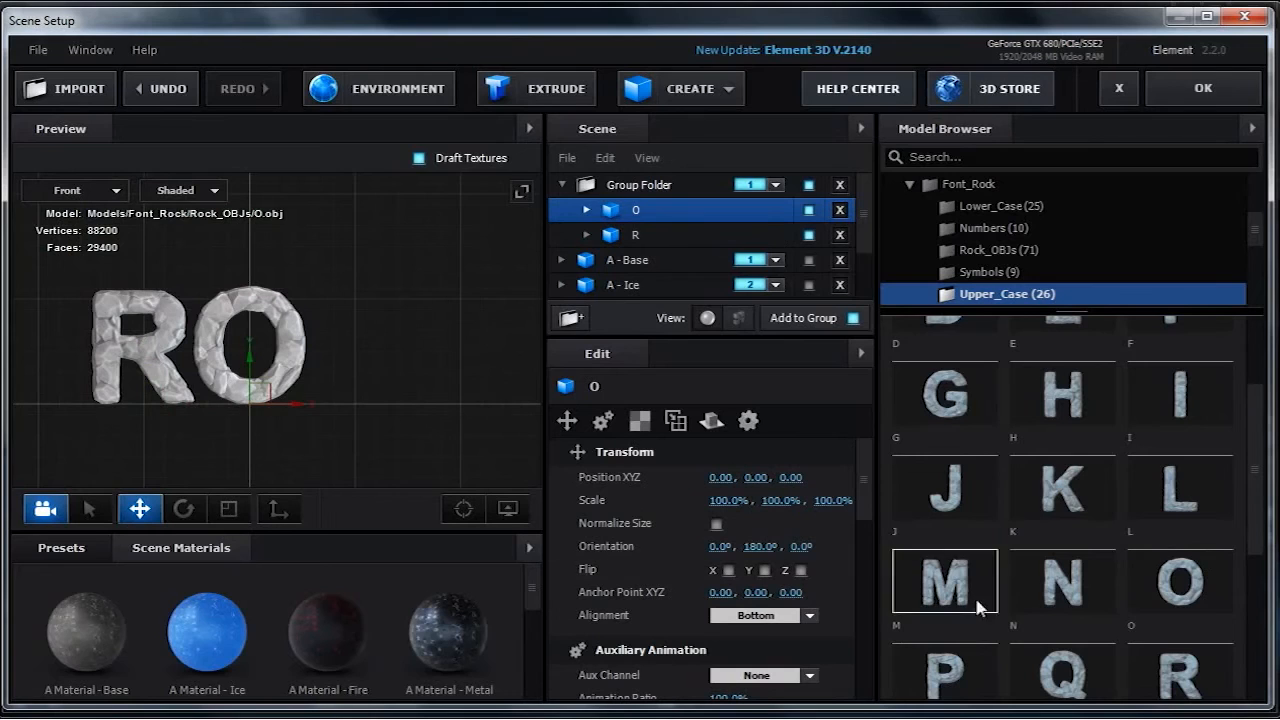
scroll(1183, 592, up, 4)
click(1178, 365)
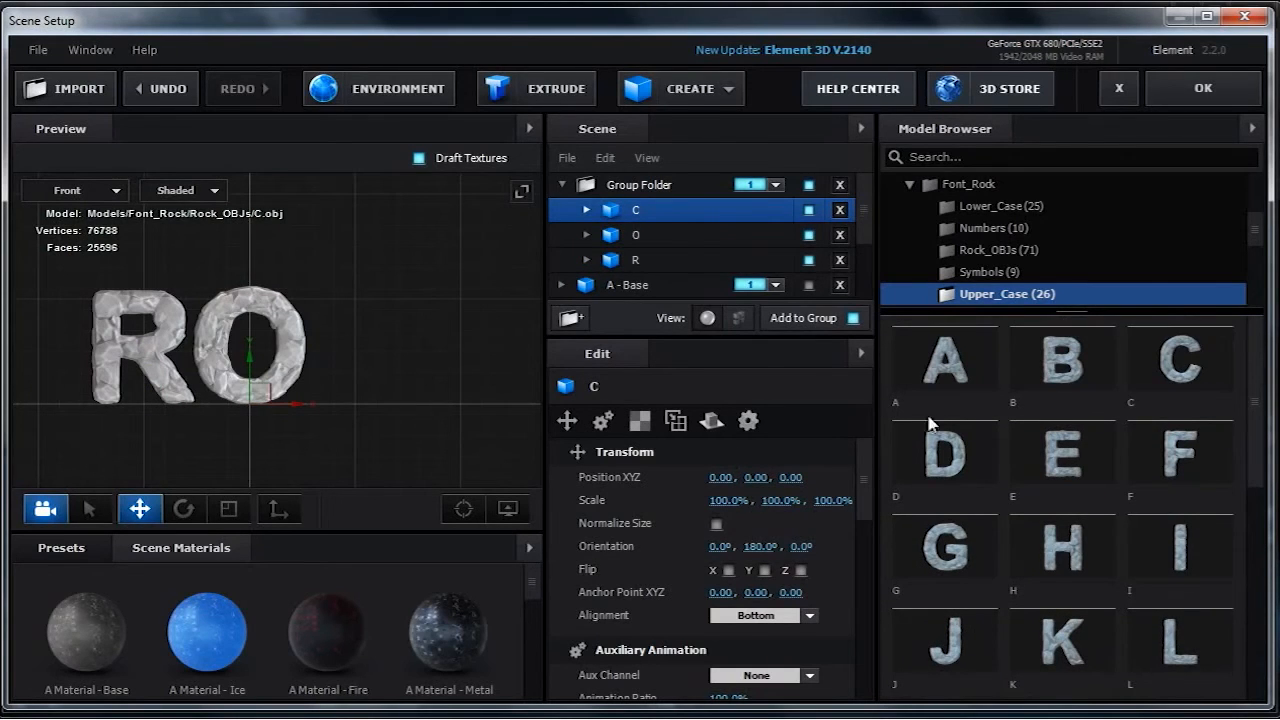
drag(310, 413, 410, 413)
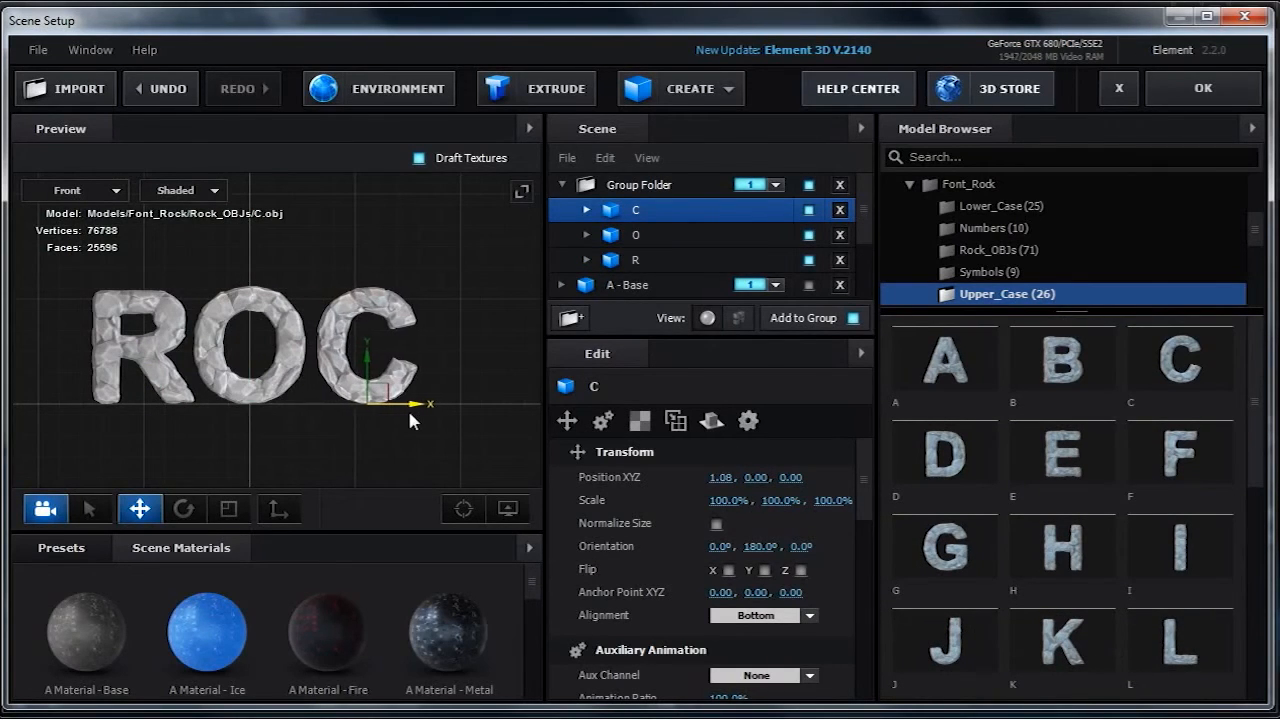
click(1062, 640)
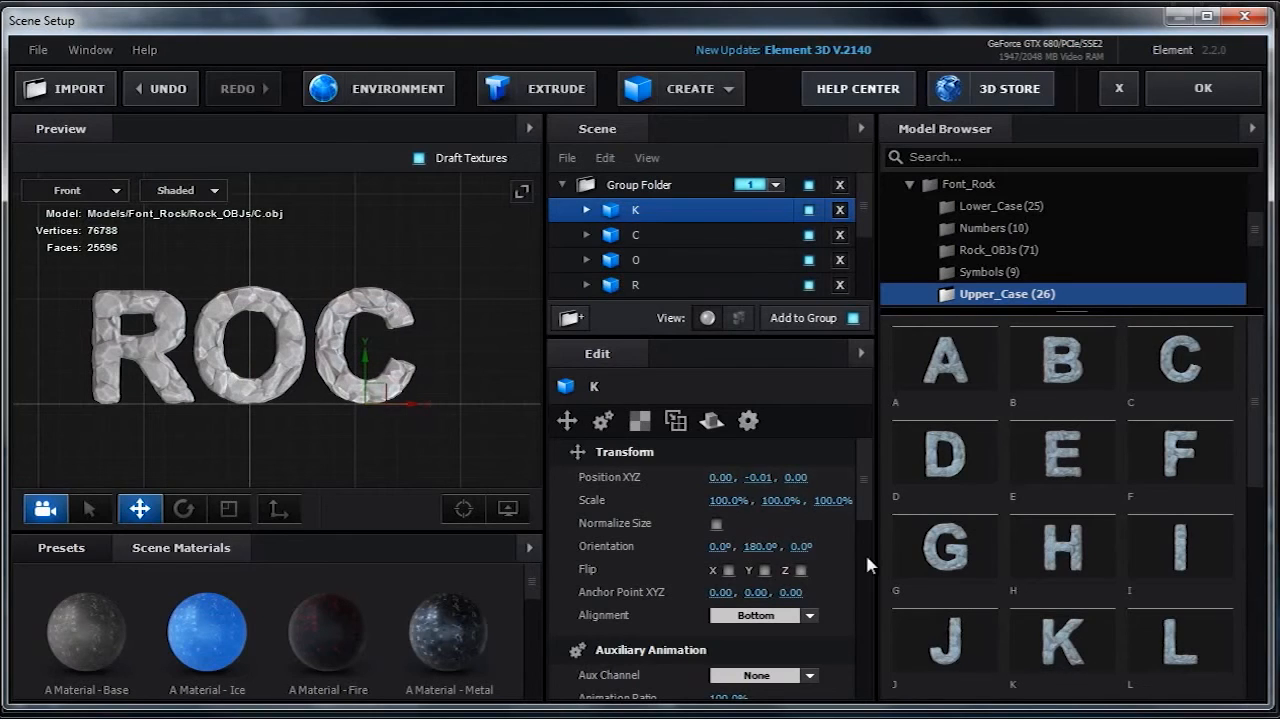
drag(297, 410, 524, 421)
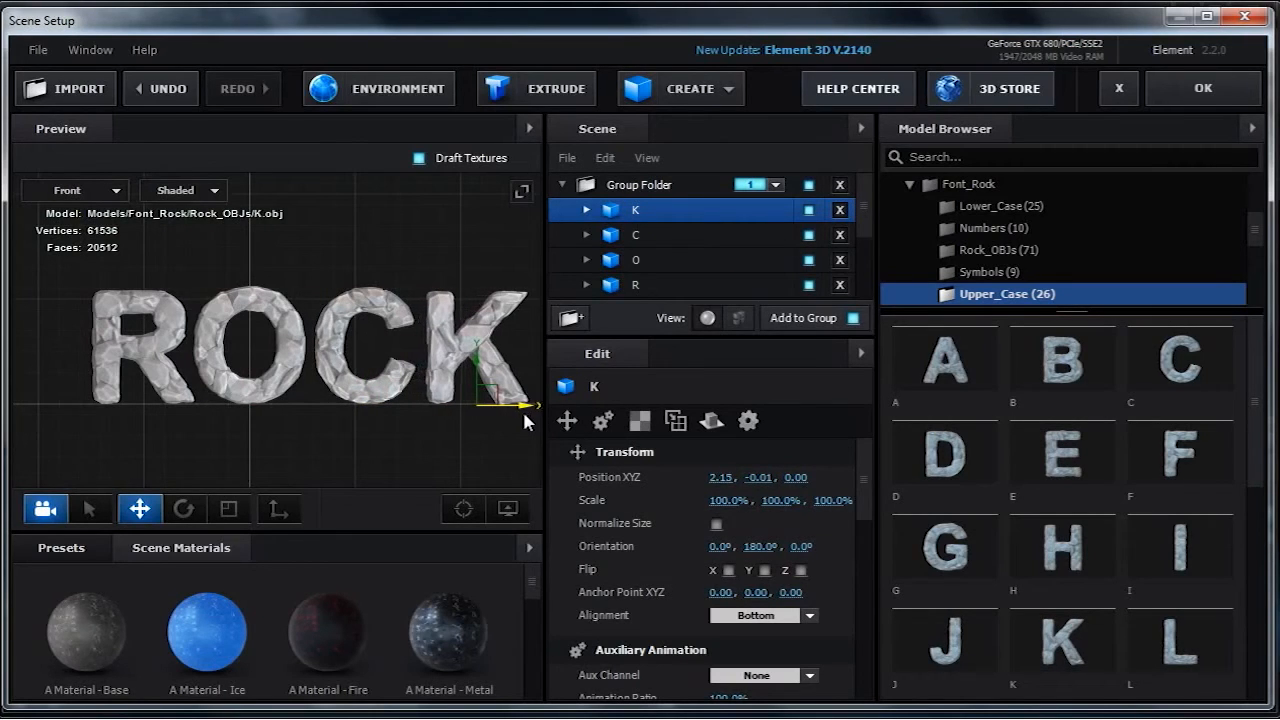
- Select the letters K, C, O and R together and shift them along X to center the word ROCK on the origin
ctrl+click(655, 234)
ctrl+click(659, 260)
ctrl+click(659, 284)
drag(361, 411, 294, 410)
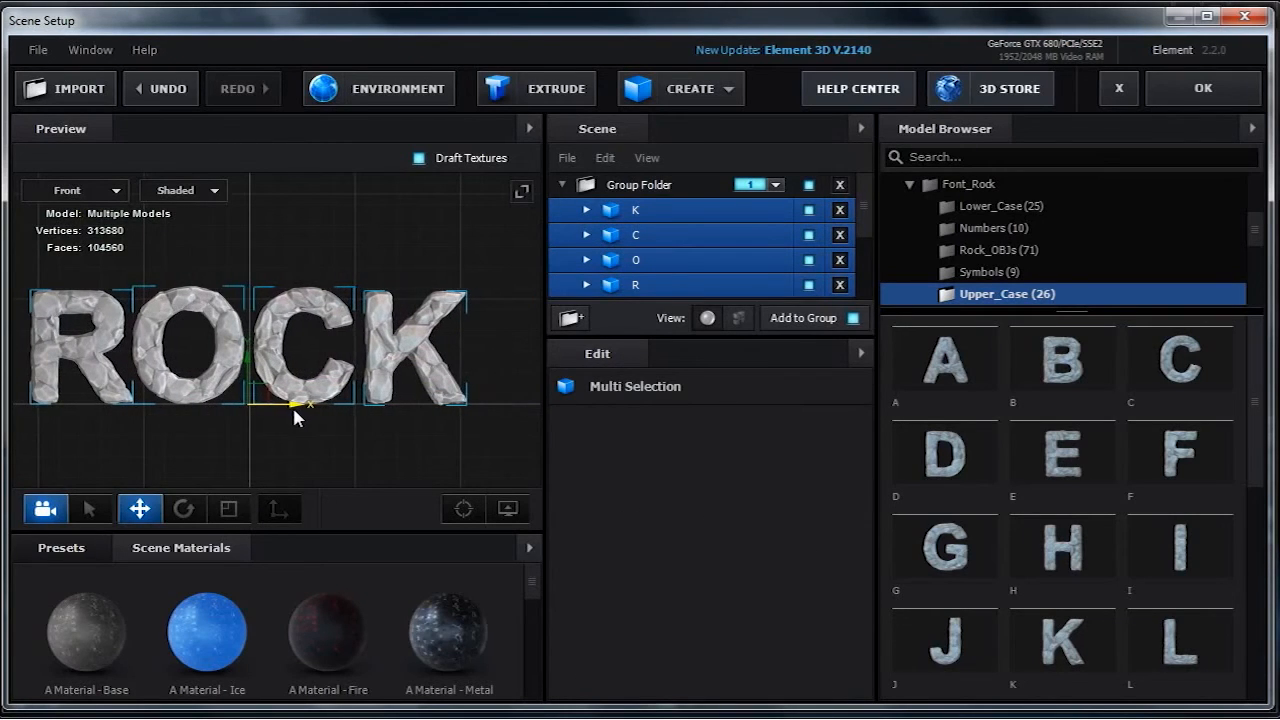
- Duplicate the ROCK group folder, assign the original folder to output group 2, and apply the scene to the composition
click(628, 188)
right_click(656, 188)
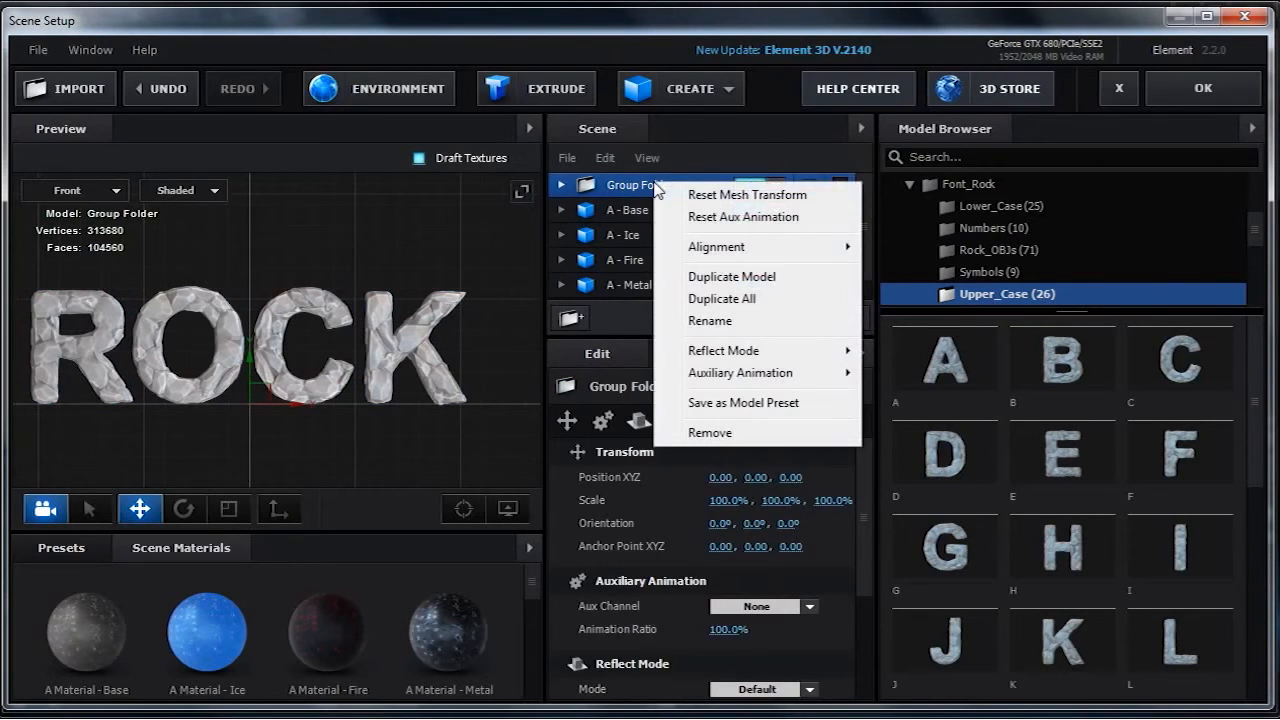
click(727, 282)
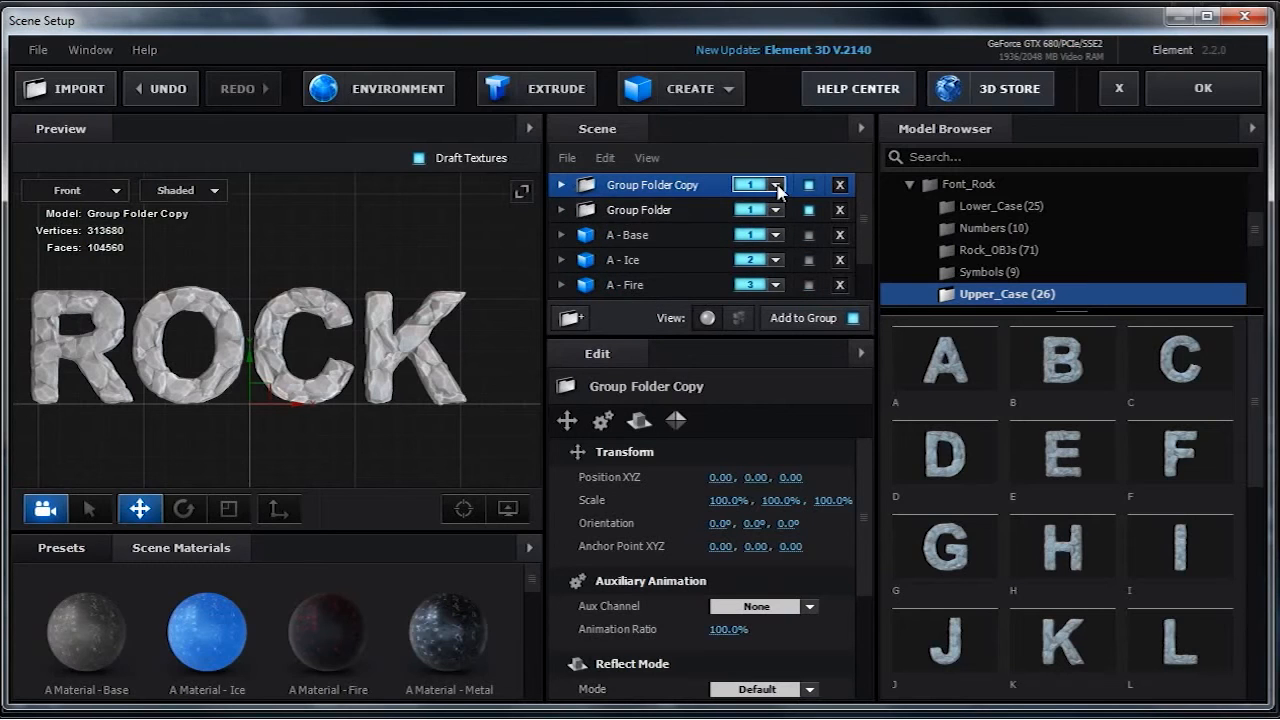
click(776, 210)
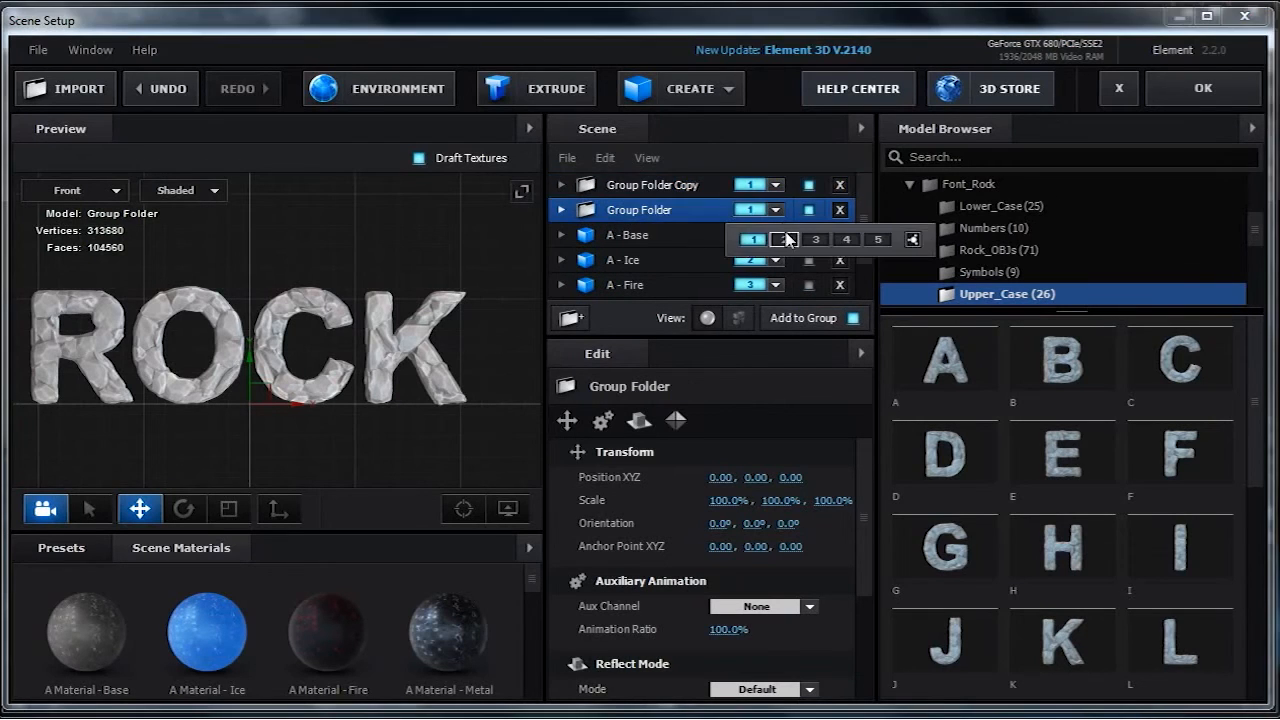
click(722, 152)
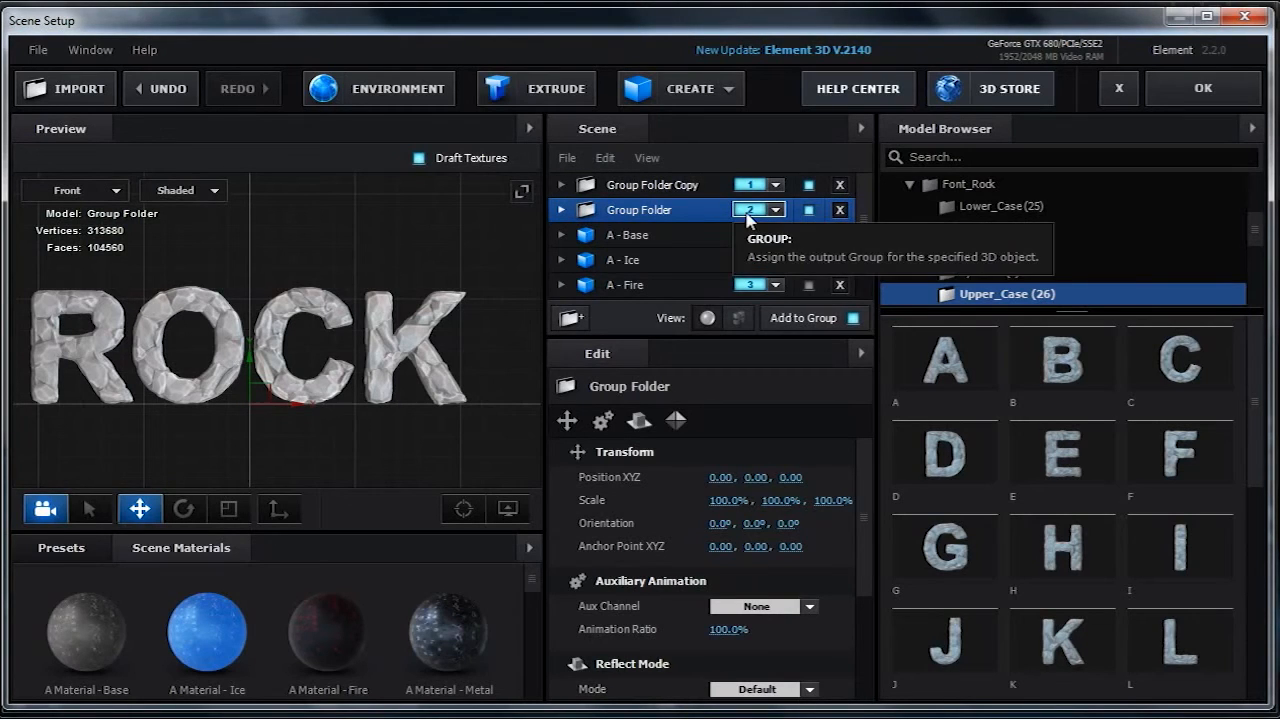
click(1190, 96)
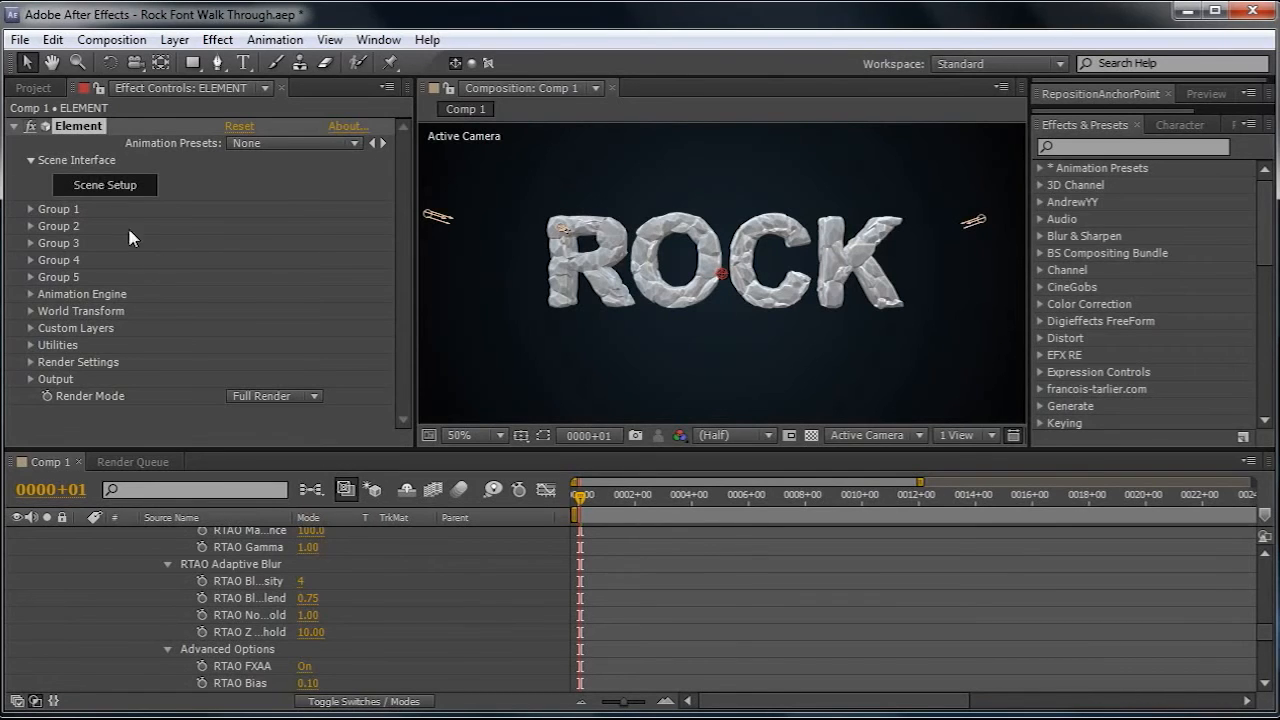
- Pull the composition camera back and track it so the word ROCK sits smaller in the right half of the frame
click(651, 338)
click(135, 67)
right_drag(768, 236, 786, 401)
right_drag(752, 331, 762, 400)
middle_drag(741, 341, 889, 343)
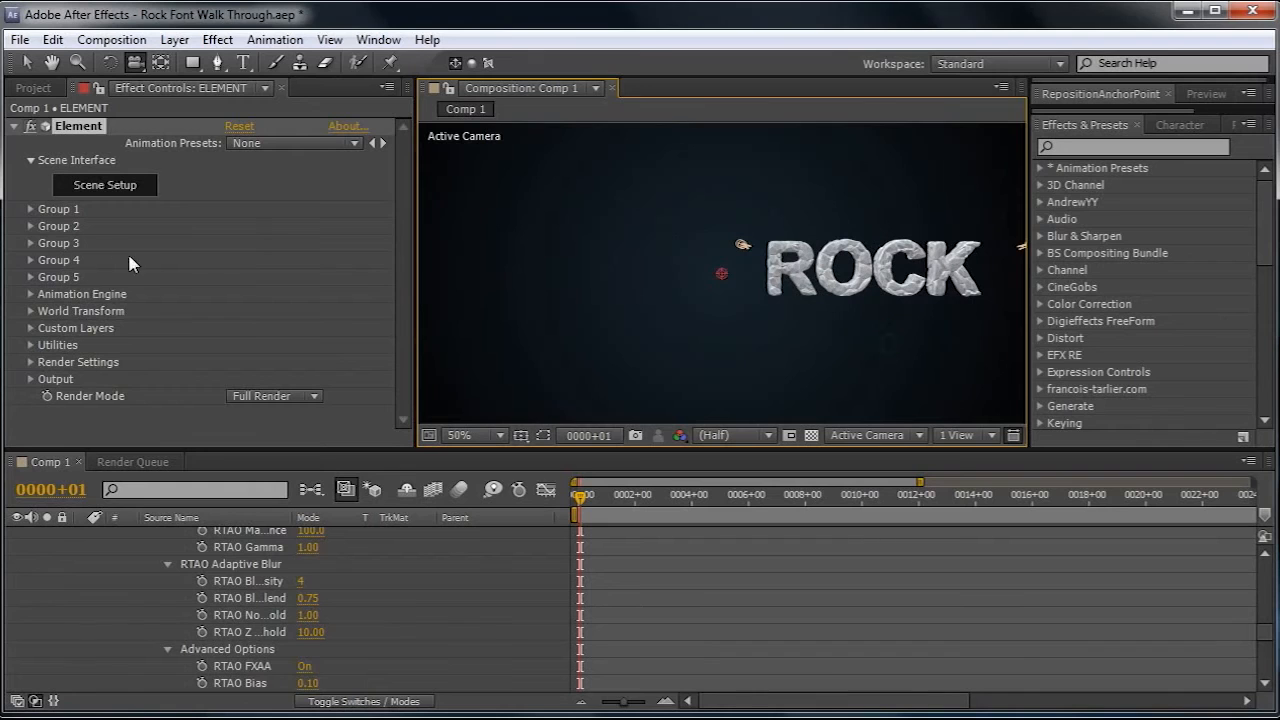
- Set the X position of Group 1's Particle Replicator to about -709 to separate the two ROCK words
click(30, 210)
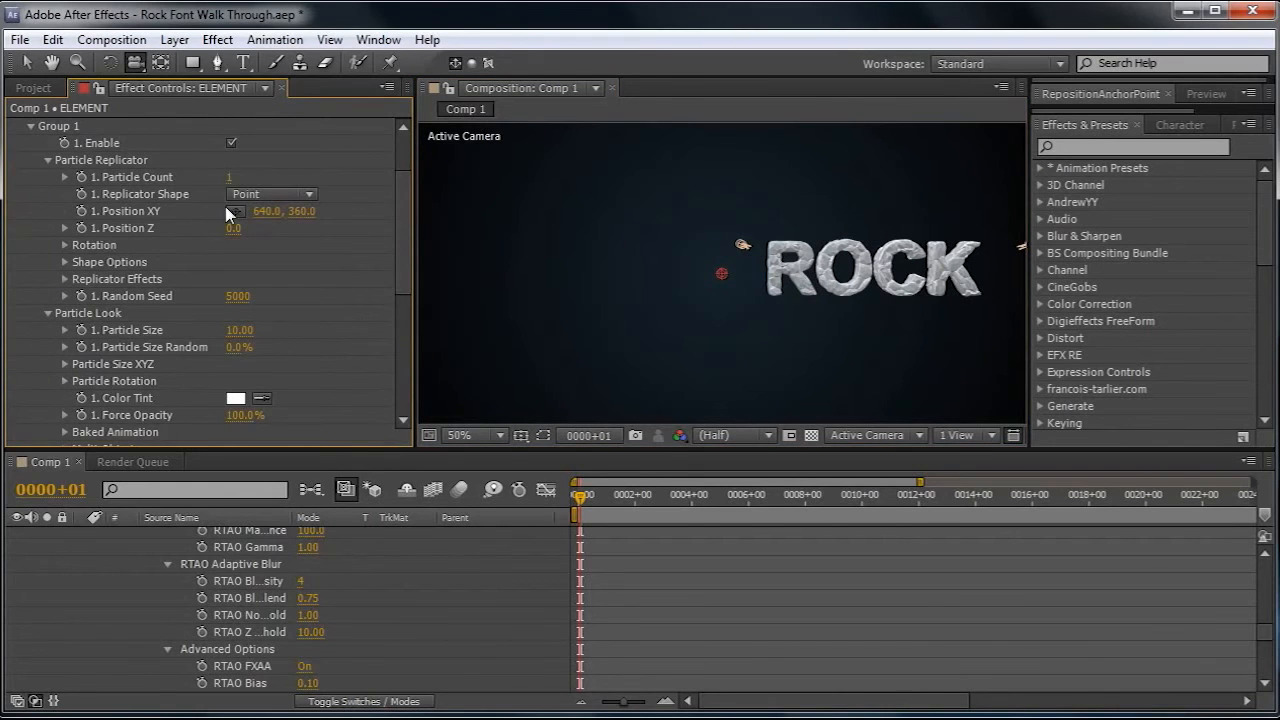
drag(263, 211, 143, 211)
drag(263, 208, 157, 238)
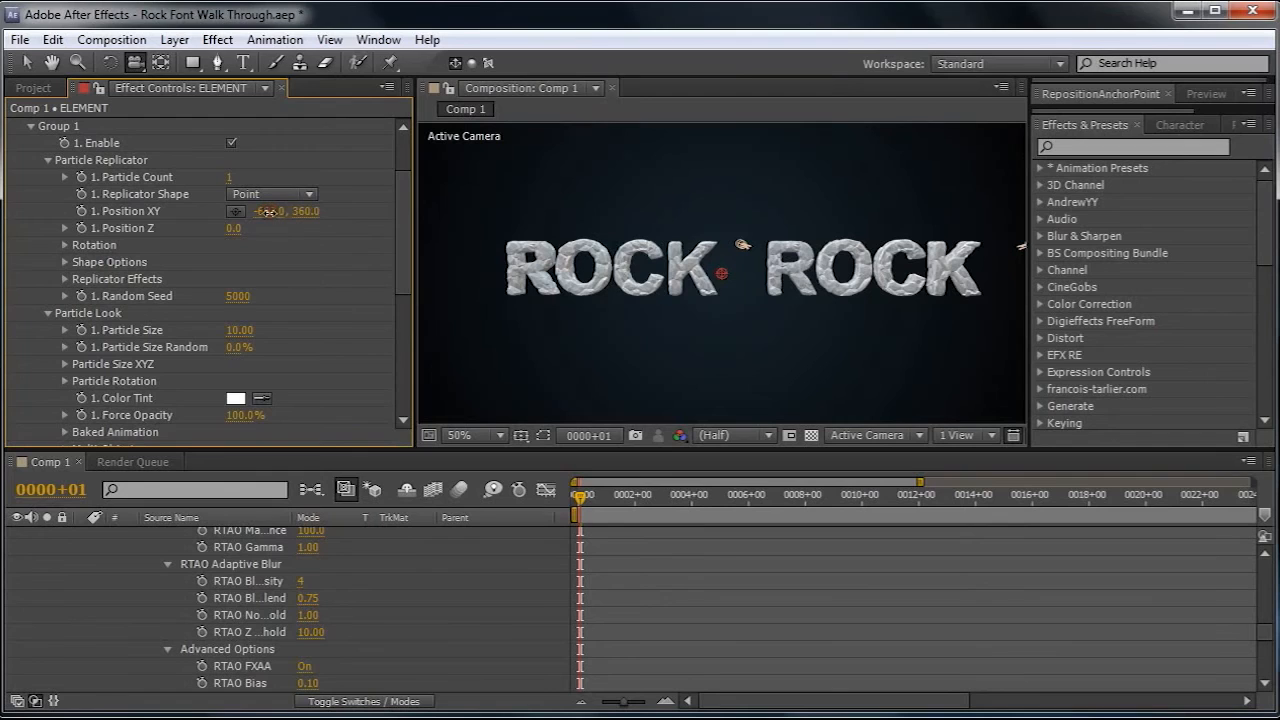
drag(270, 212, 205, 220)
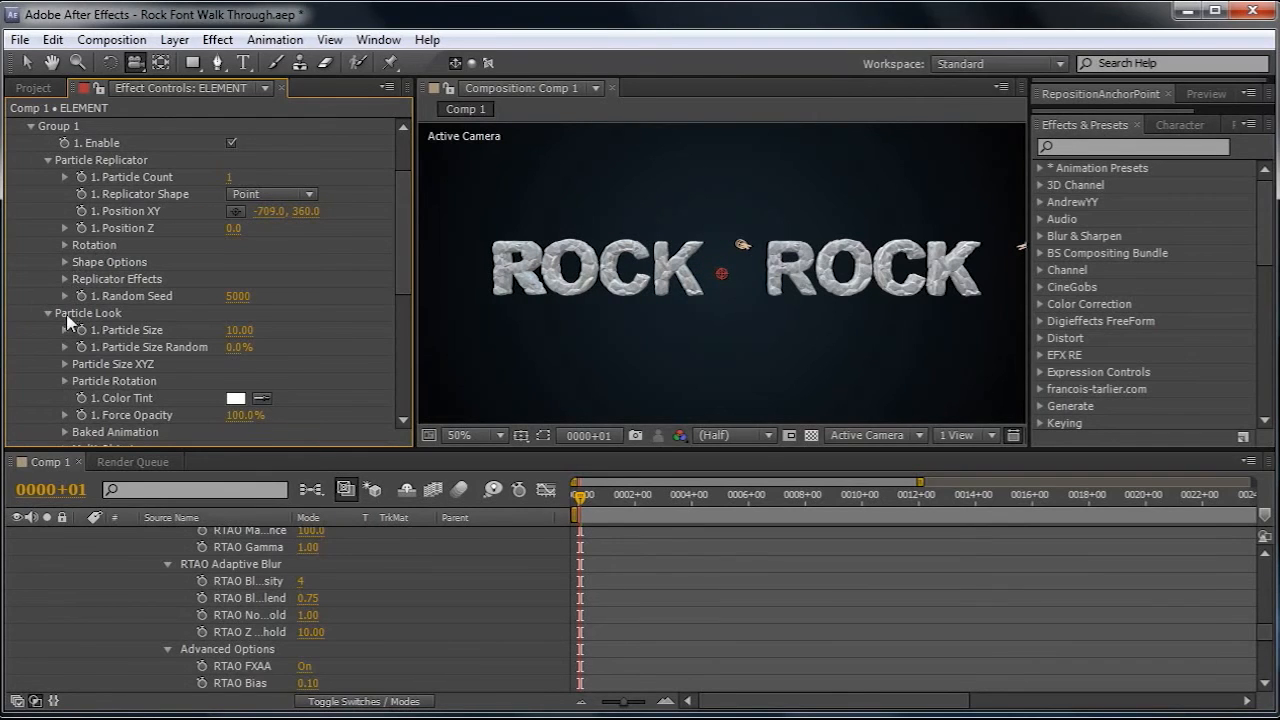
- Enable Multi-Object for Group 1 and set Displace to about 0.74, Displace Random to 100% and Rotation Random to about 1x +42°
scroll(94, 414, down, 1)
click(64, 404)
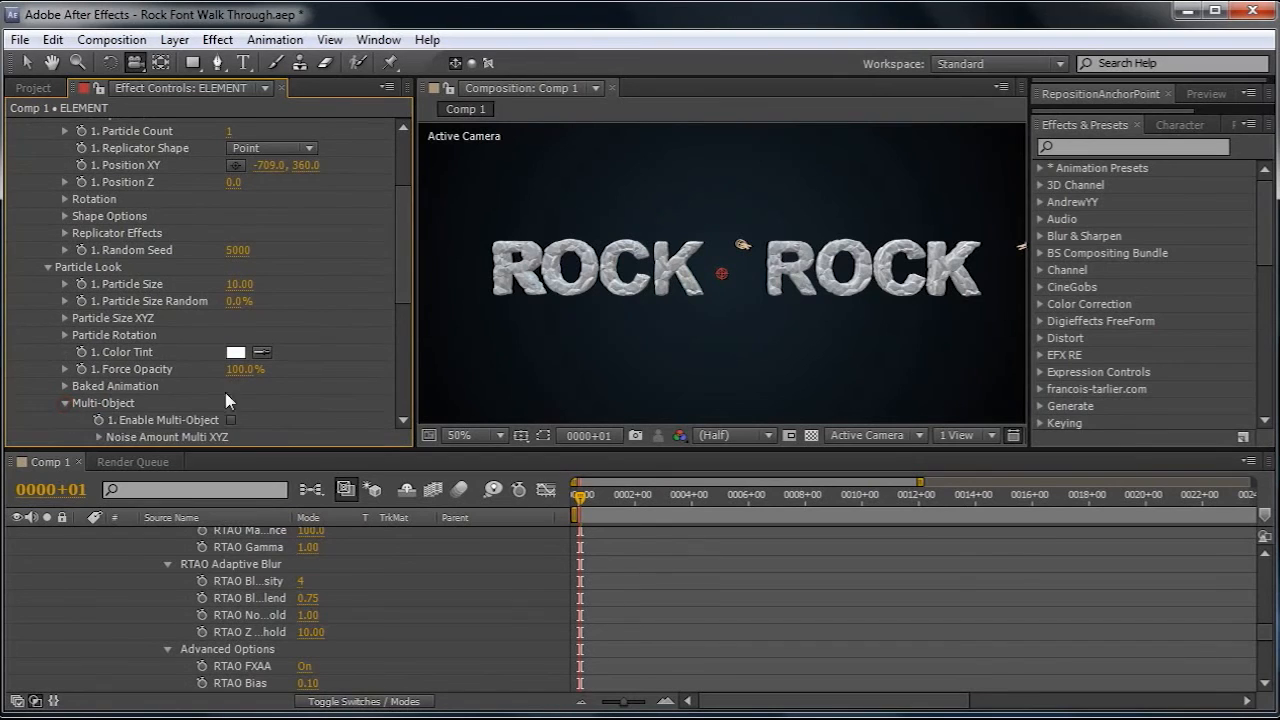
scroll(240, 395, down, 2)
click(232, 330)
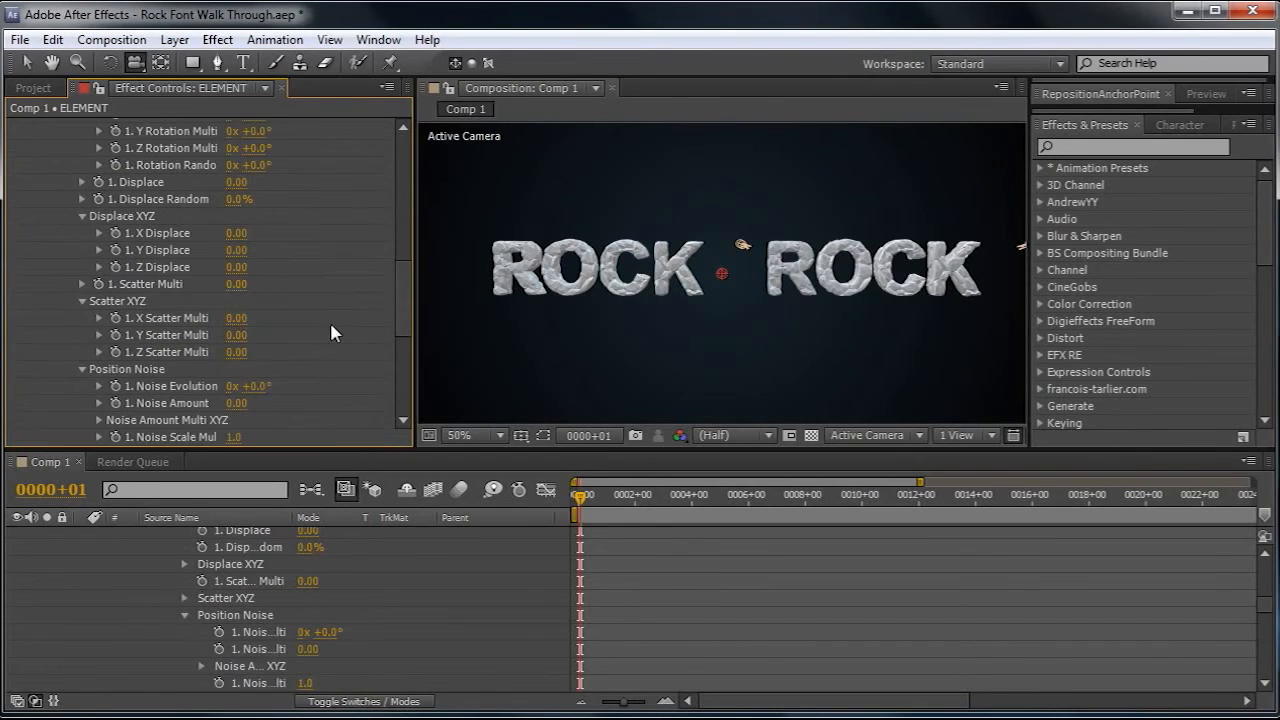
drag(236, 203, 316, 192)
click(240, 199)
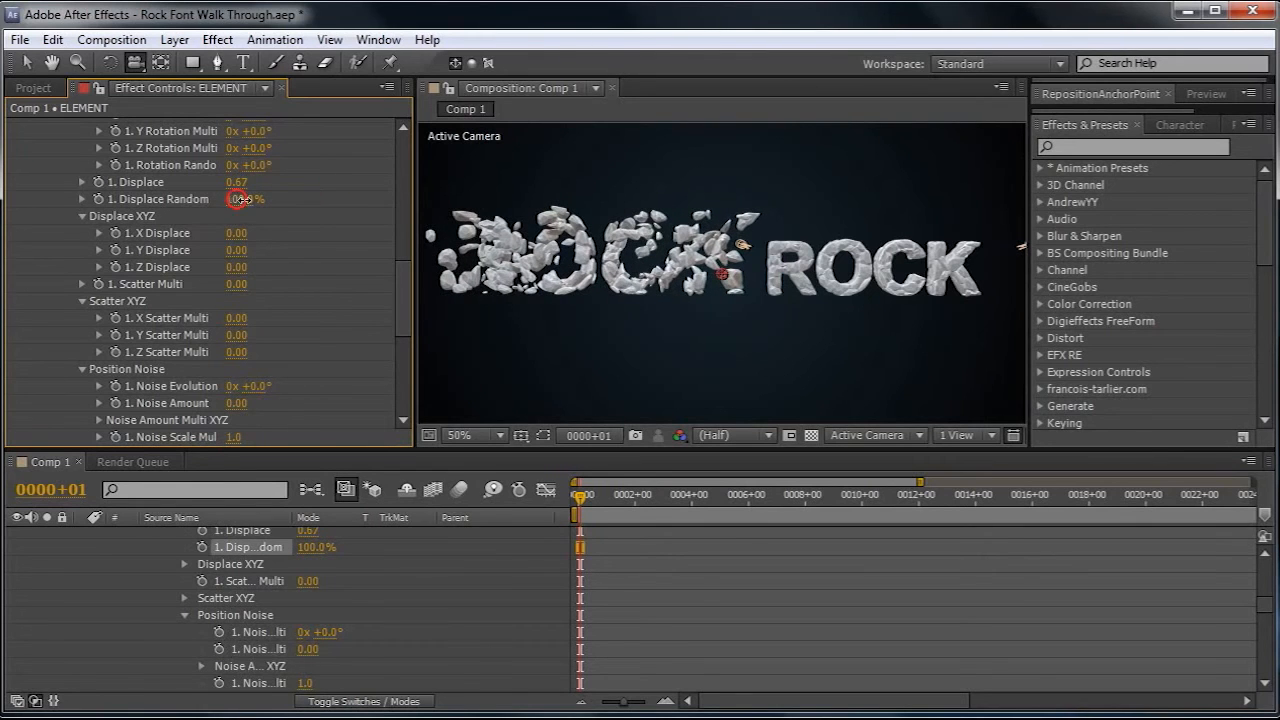
drag(238, 188, 663, 168)
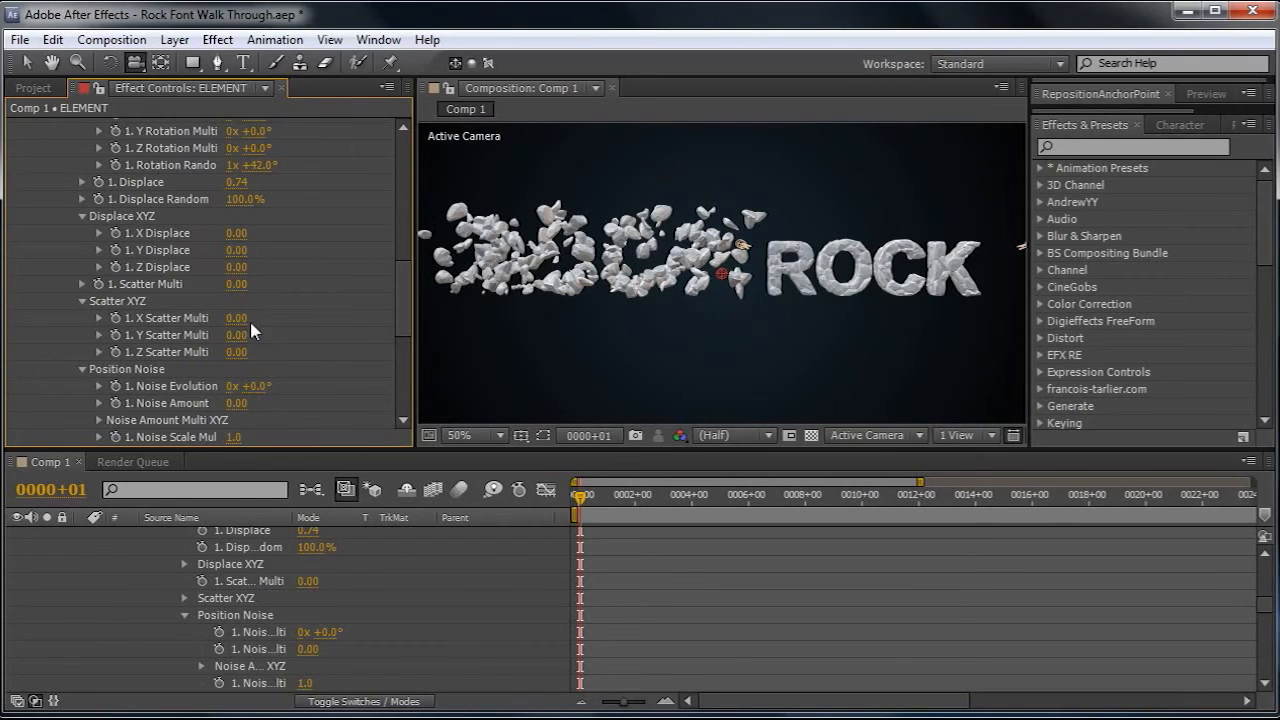
- Set Group 1's Y Scatter Multi to about 8.28 and collapse the group's settings
drag(236, 335, 640, 337)
drag(595, 298, 969, 243)
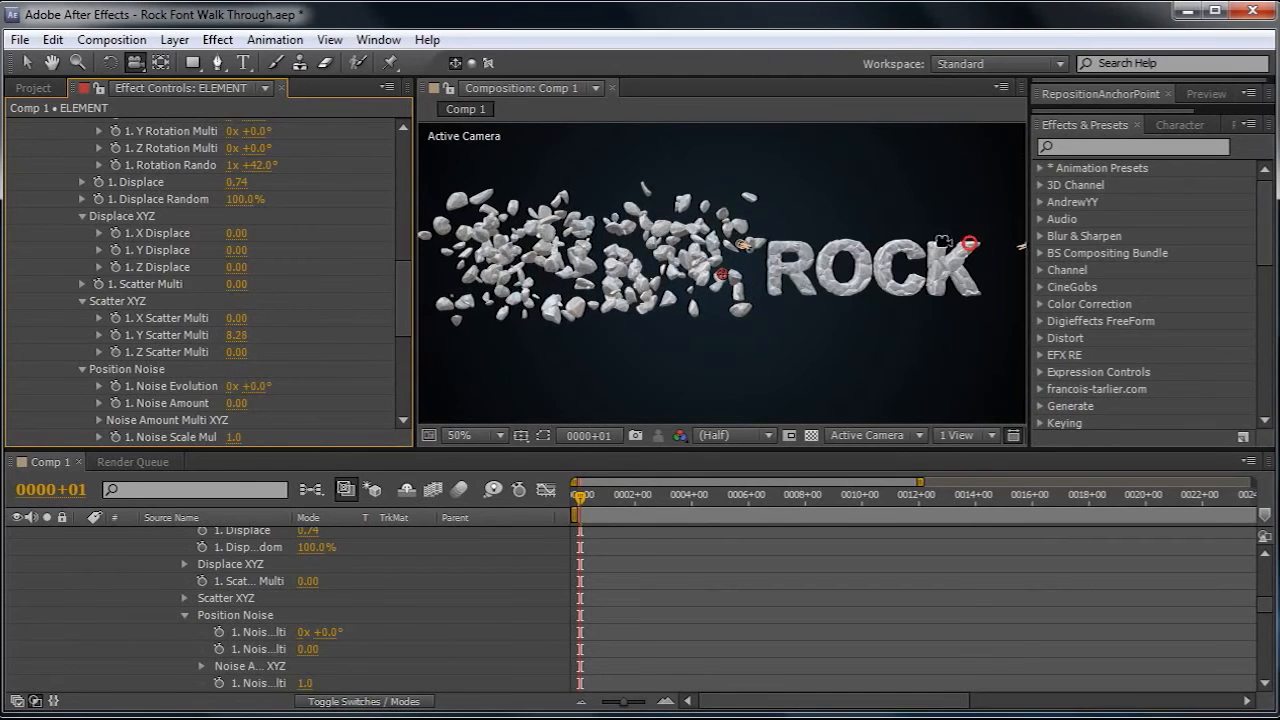
scroll(300, 290, up, 10)
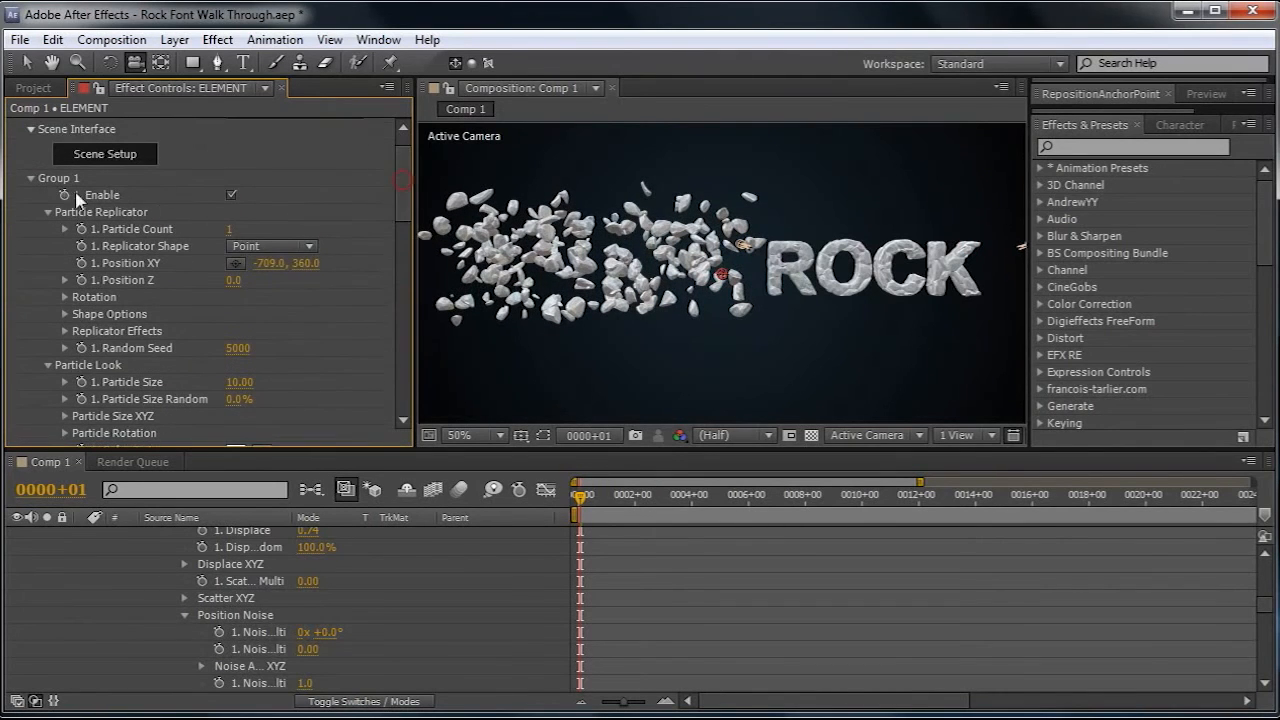
click(30, 178)
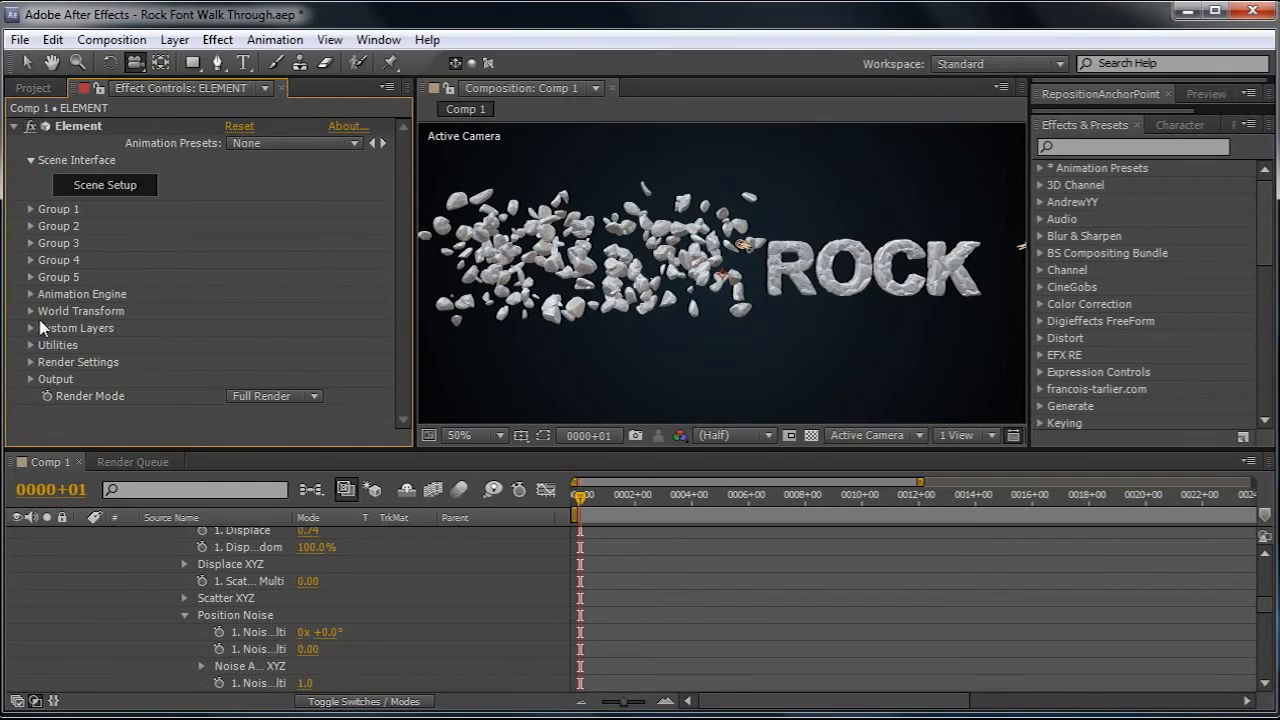
- Enable the Animation Engine, try its Animation percentage, and change the Animation Type to Random
click(30, 294)
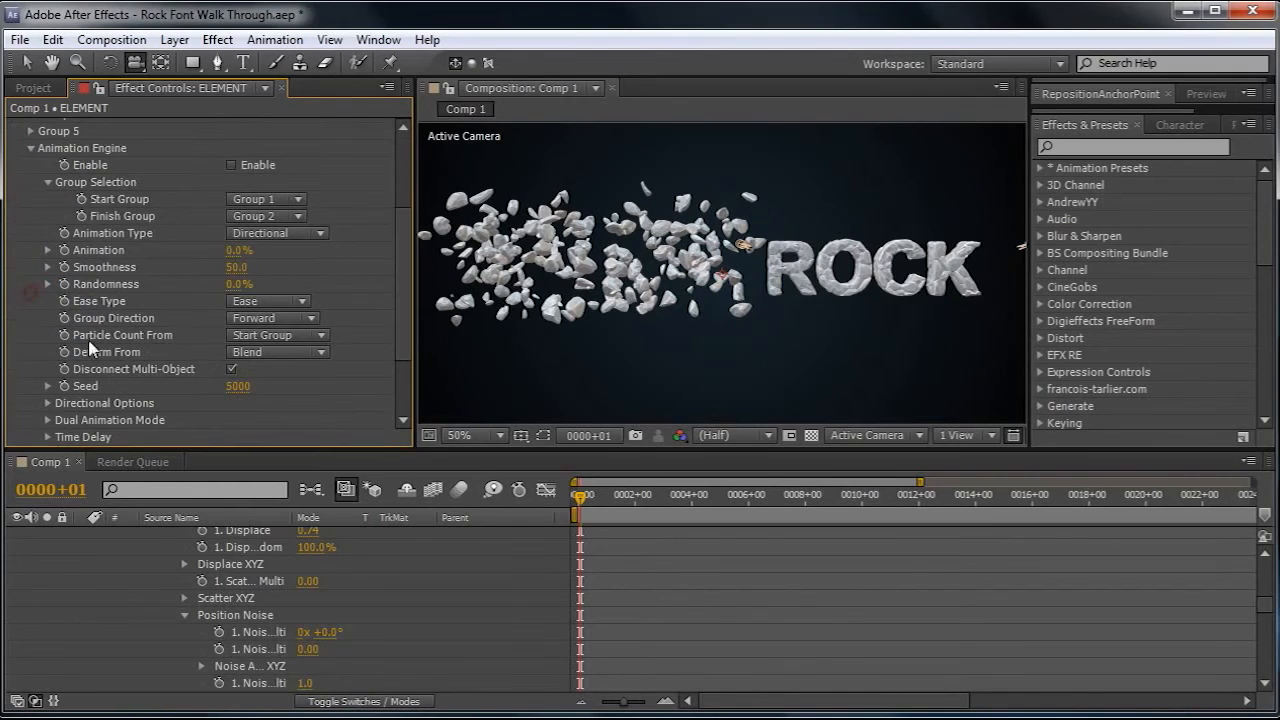
click(231, 166)
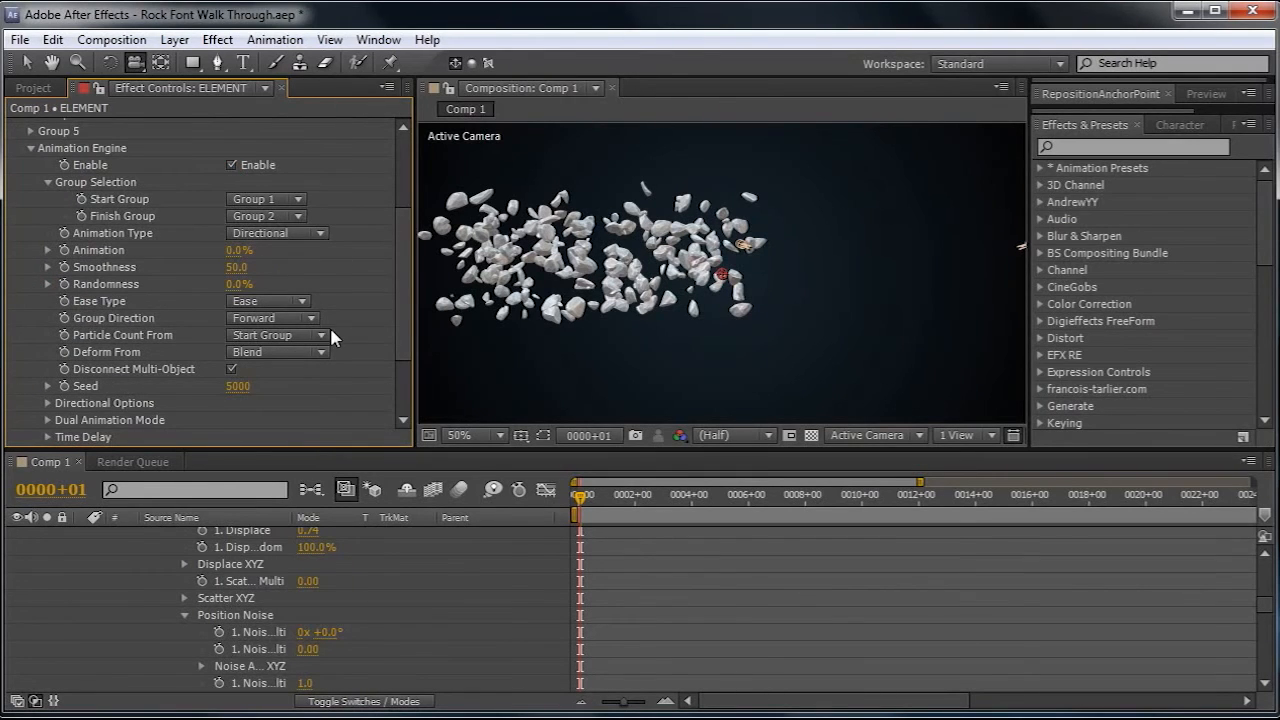
drag(240, 250, 204, 270)
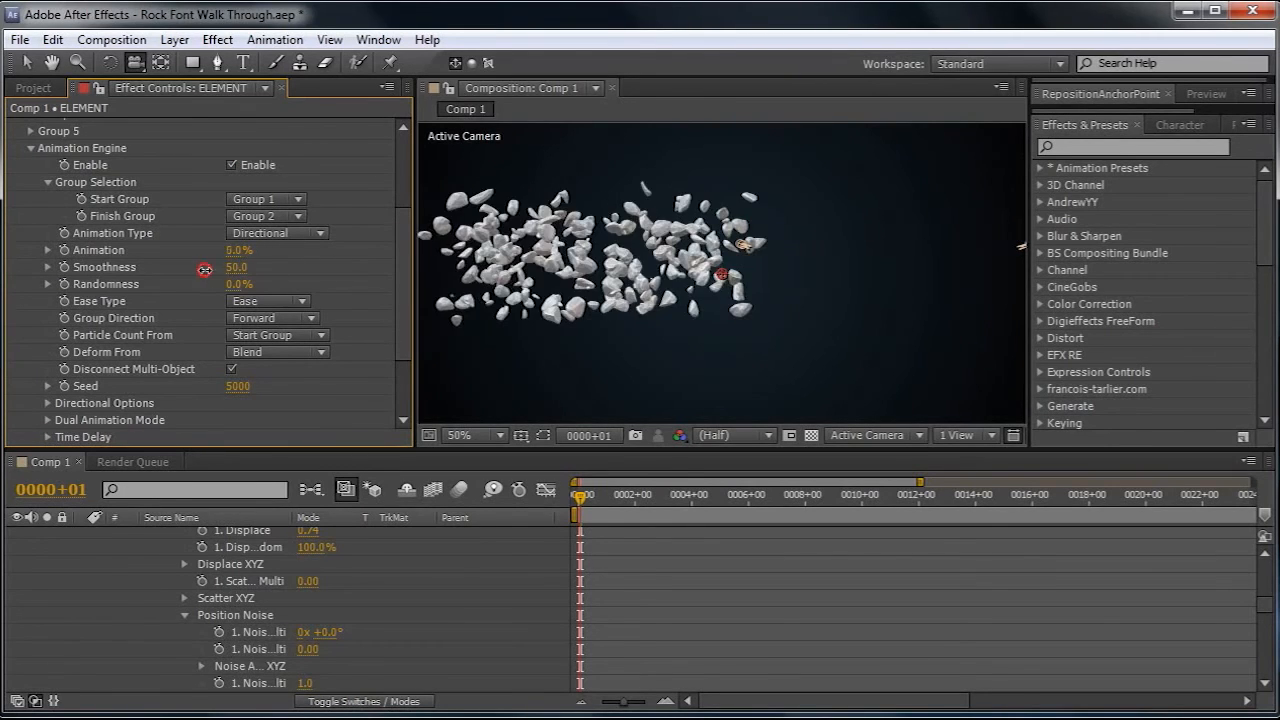
click(320, 234)
click(295, 318)
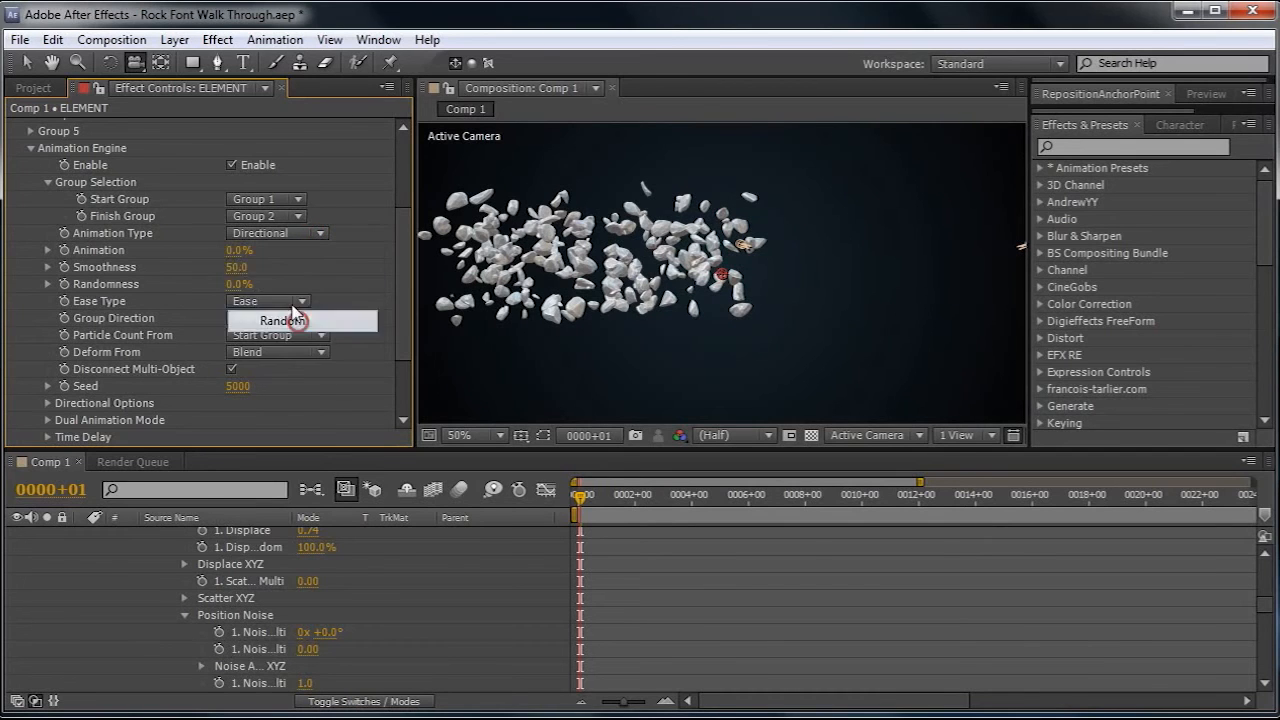
- Scrub the Animation percentage to preview the scattered rocks travelling from Group 1 to Group 2
drag(238, 250, 243, 283)
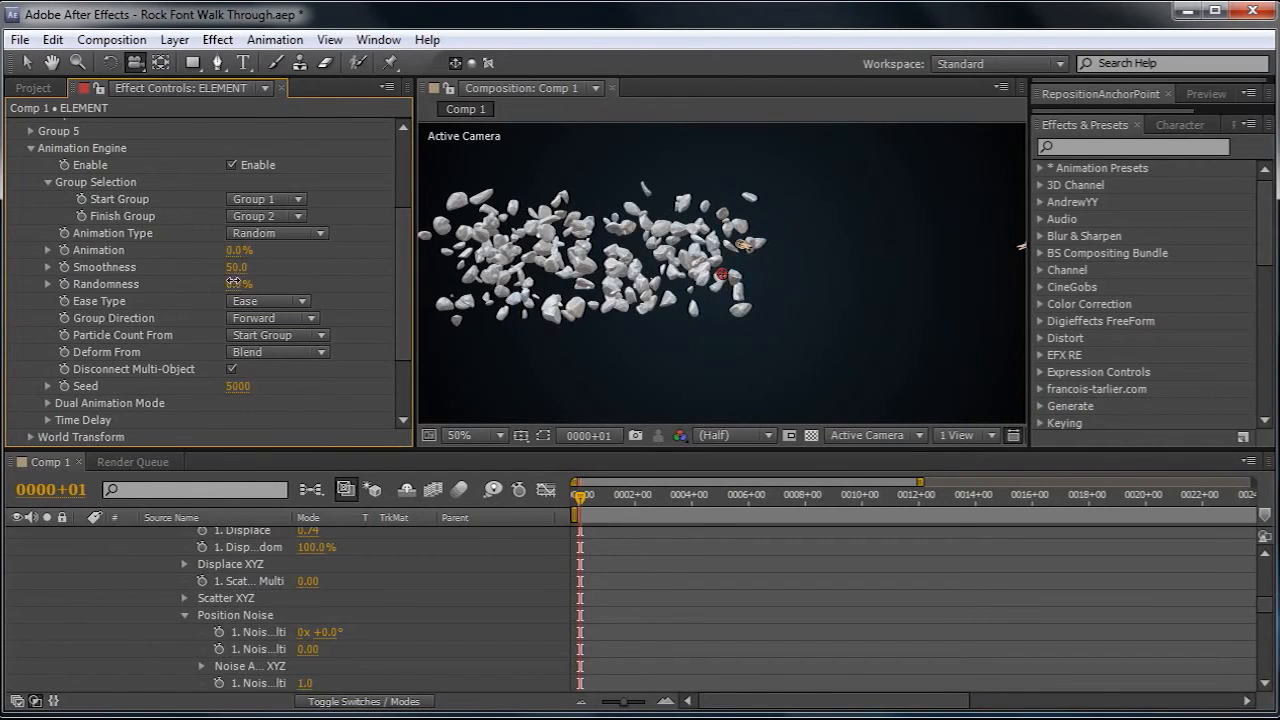
scroll(394, 263, up, 3)
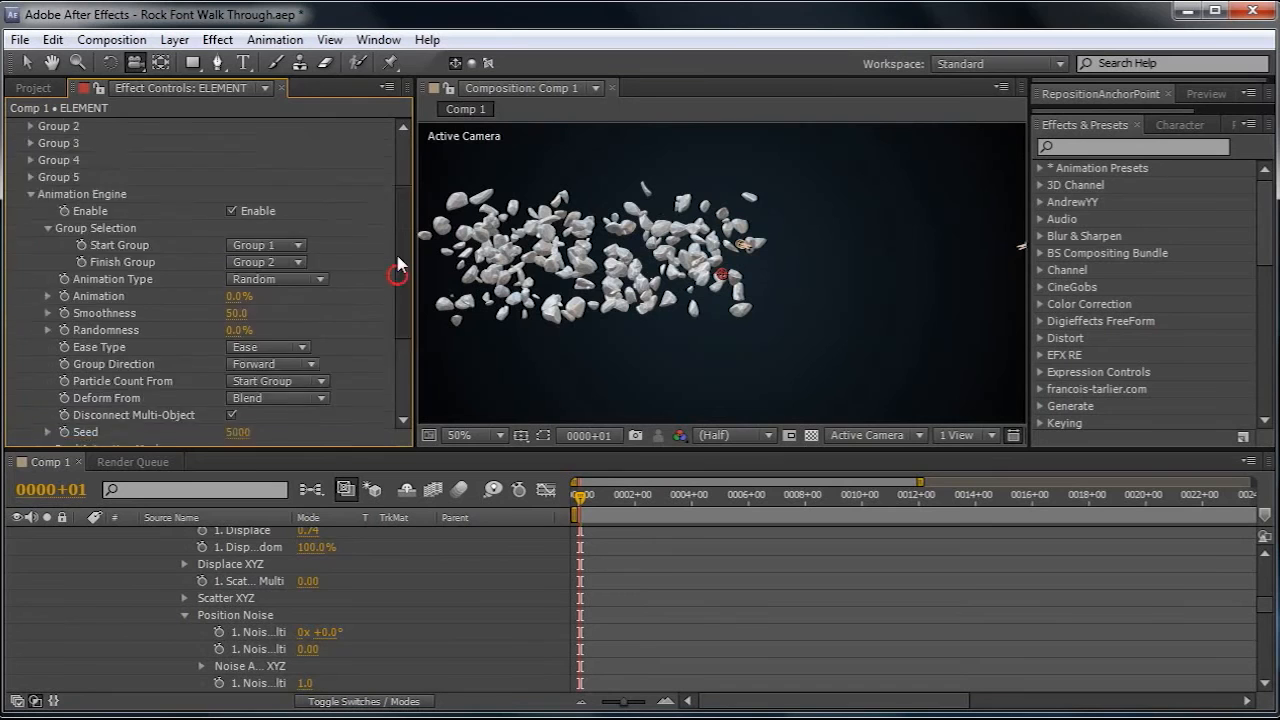
scroll(405, 240, down, 1)
mouse_move(240, 323)
mouse_down()
mouse_move(361, 349)
mouse_move(240, 345)
mouse_up()
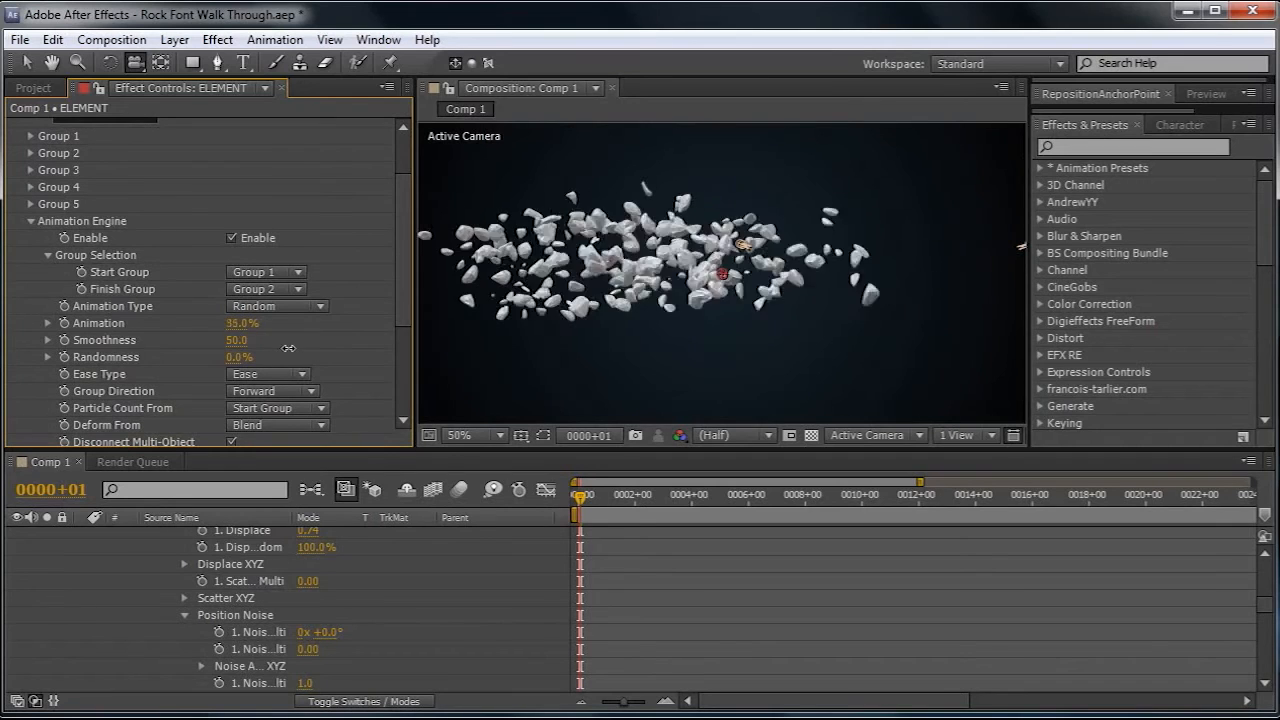
- Reopen Scene Setup and remove both ROCK group folders from the scene
drag(401, 318, 401, 262)
click(105, 184)
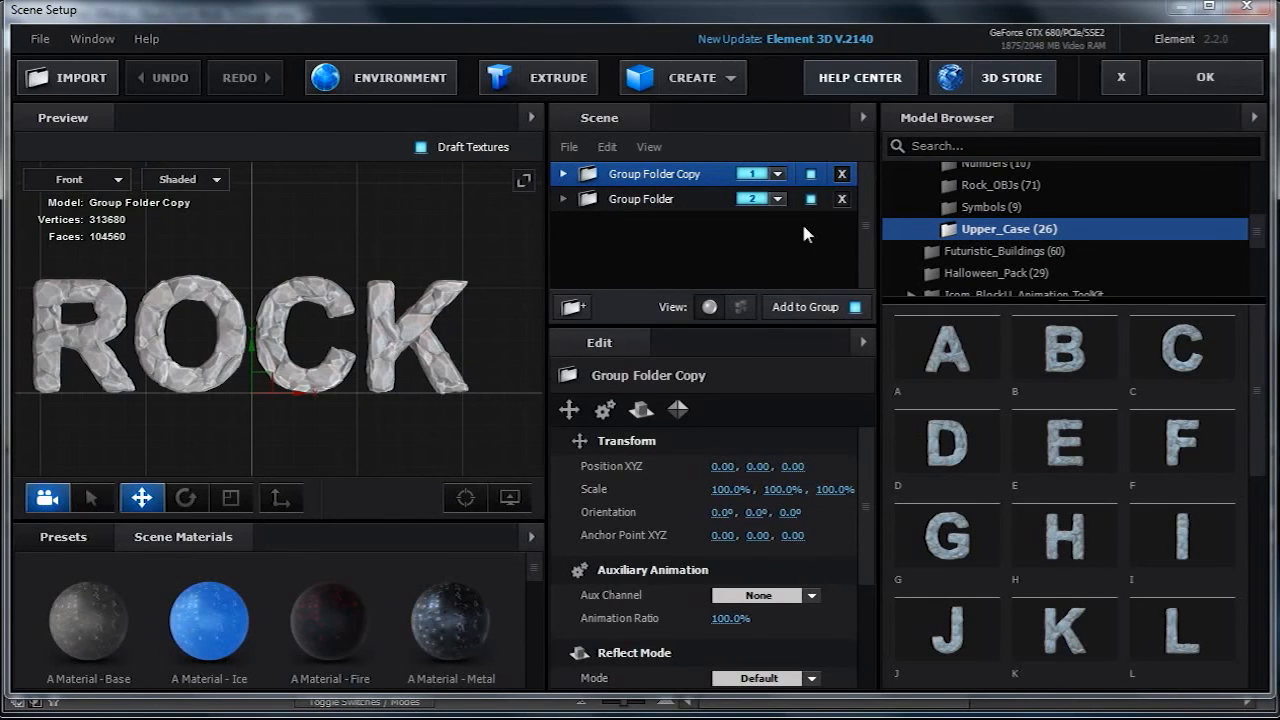
click(842, 199)
click(842, 174)
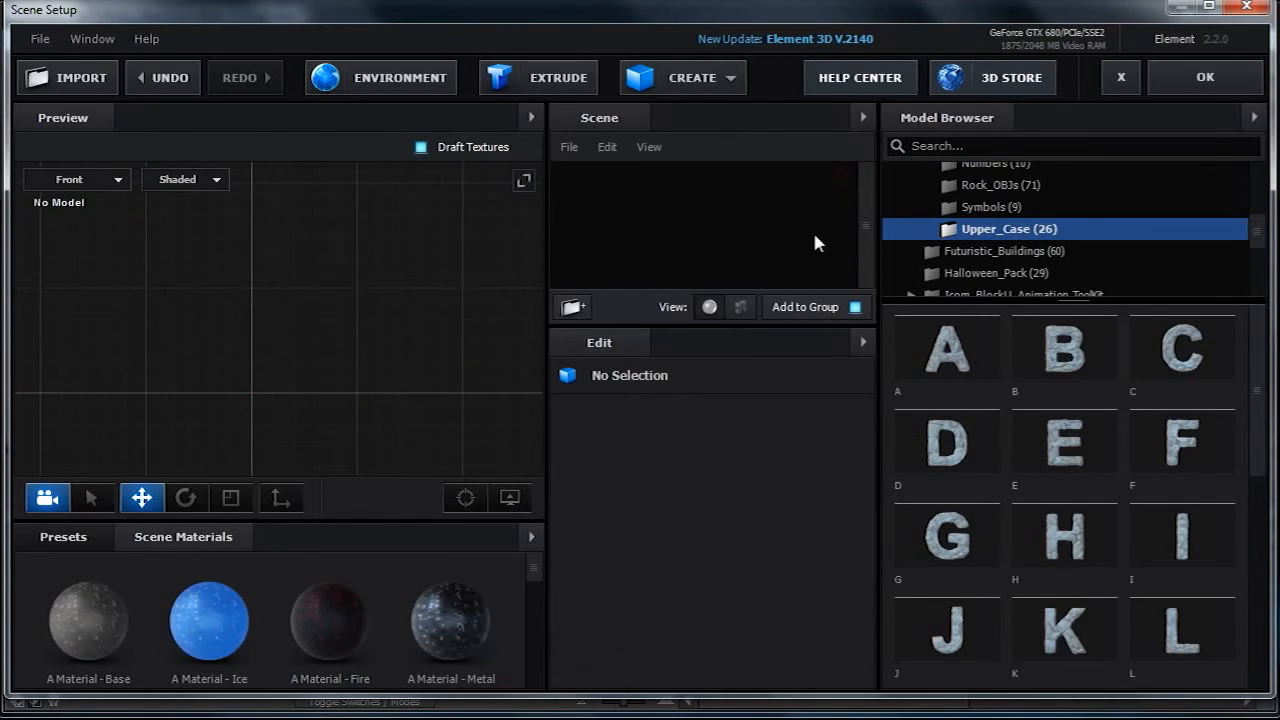
- Add the uppercase rock letter A to the scene and view it at an angle in the Perspective view
click(942, 345)
click(75, 179)
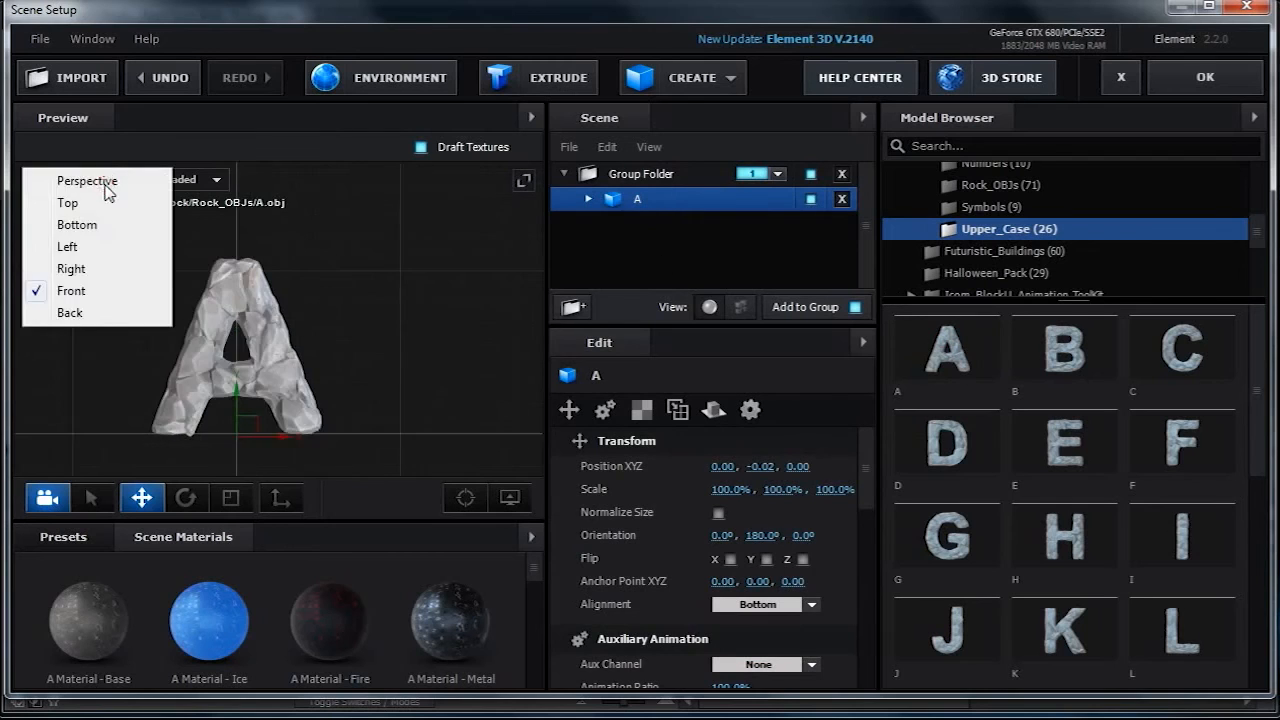
click(75, 180)
drag(321, 335, 372, 318)
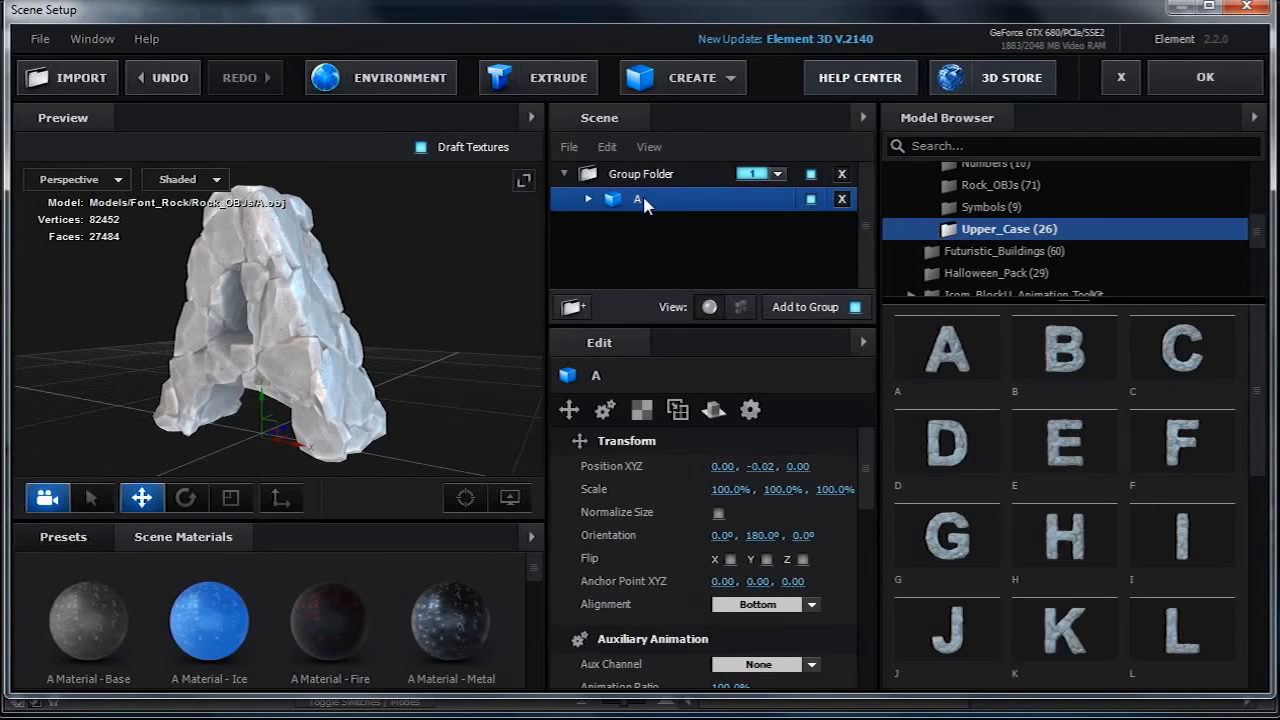
- Select the A Material under the letter A and examine its texture slots
click(588, 199)
click(686, 224)
drag(864, 441, 875, 457)
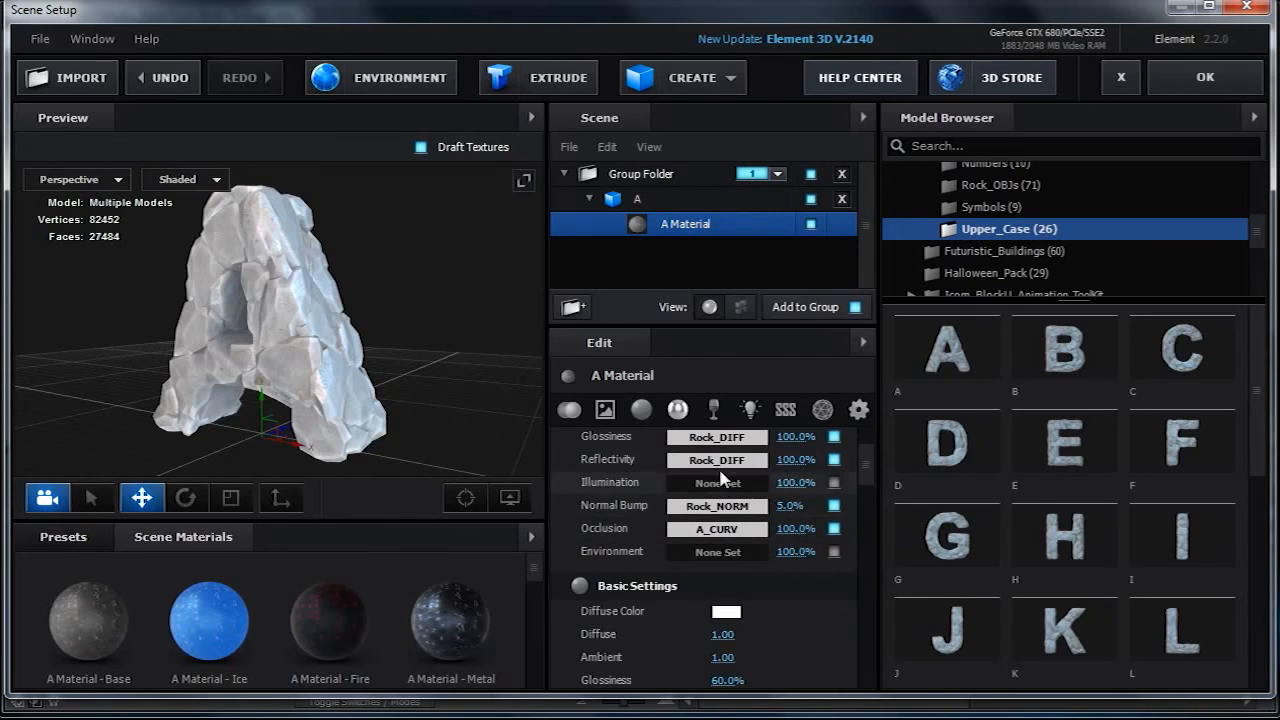
- Try the A Material - Ice and A Material - Fire scene materials on the letter A and preview each
drag(863, 477, 866, 465)
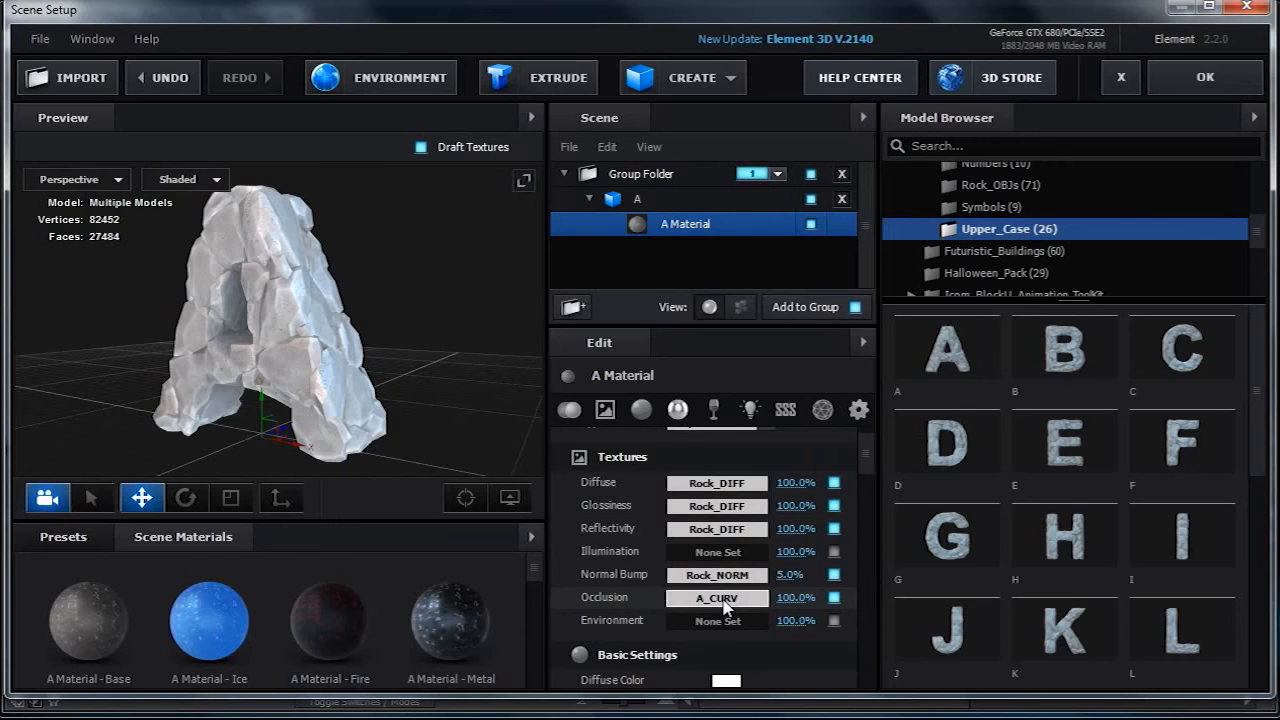
drag(417, 364, 387, 362)
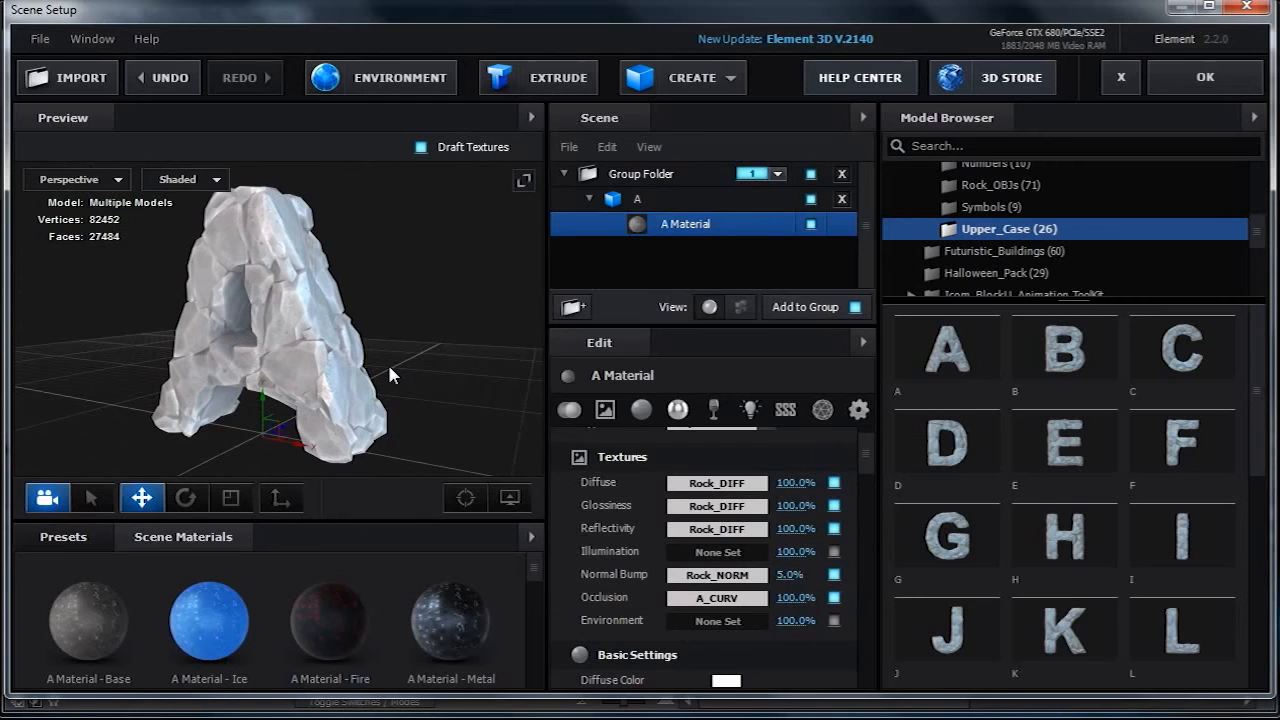
drag(203, 627, 680, 226)
mouse_move(414, 386)
mouse_down()
mouse_move(462, 378)
mouse_move(406, 378)
mouse_up()
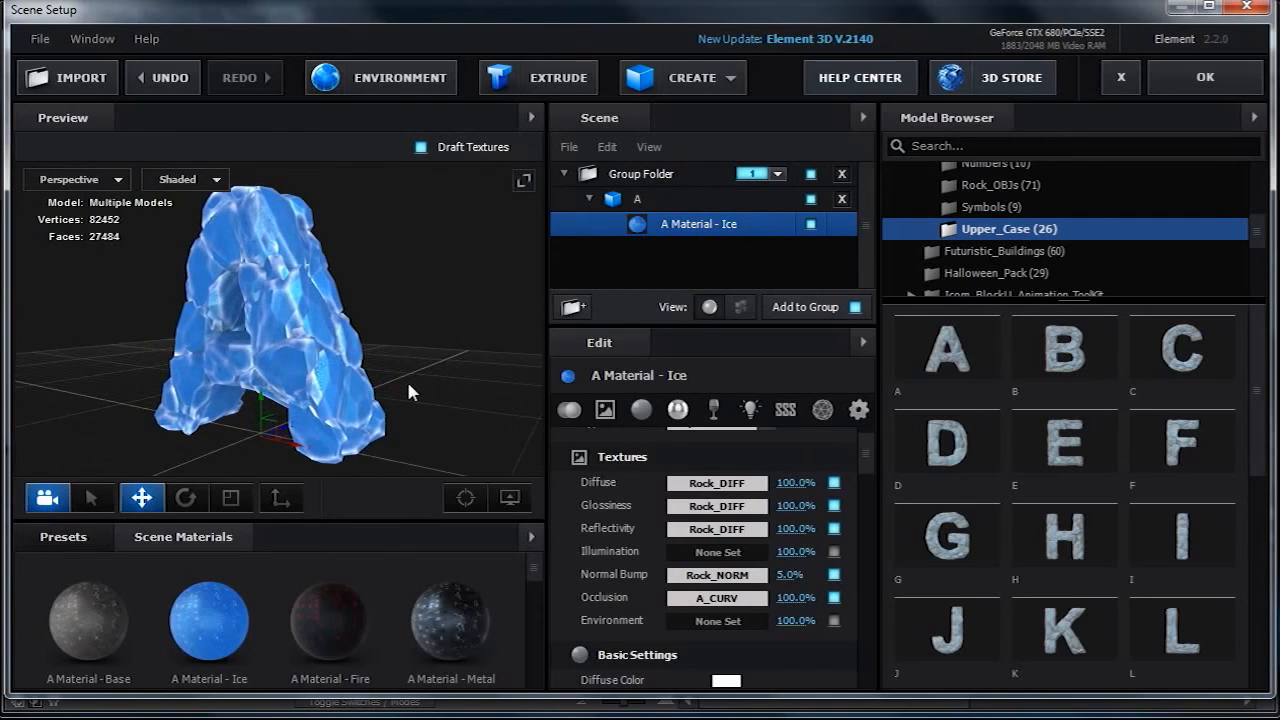
drag(330, 615, 698, 228)
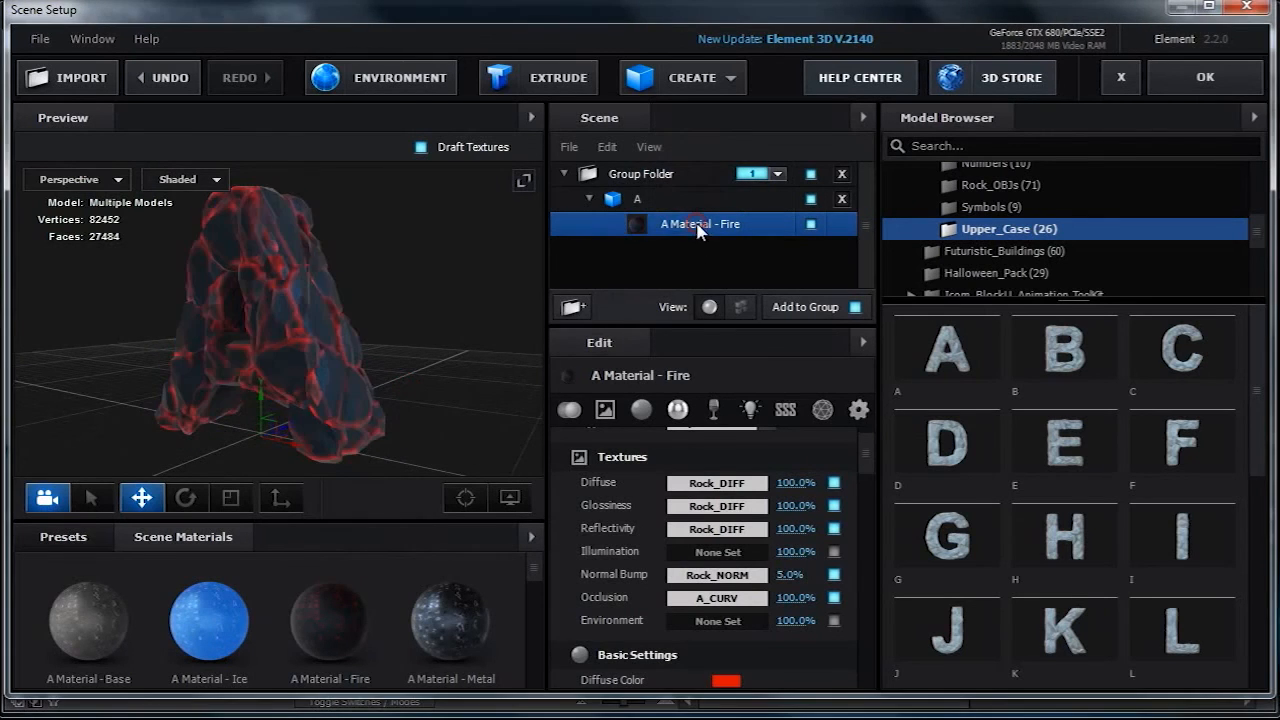
mouse_move(421, 355)
mouse_down()
mouse_move(480, 323)
mouse_move(462, 309)
mouse_move(419, 358)
mouse_up()
- Apply the A Material - Metal scene material to the letter A and view it from another angle
drag(447, 624, 663, 236)
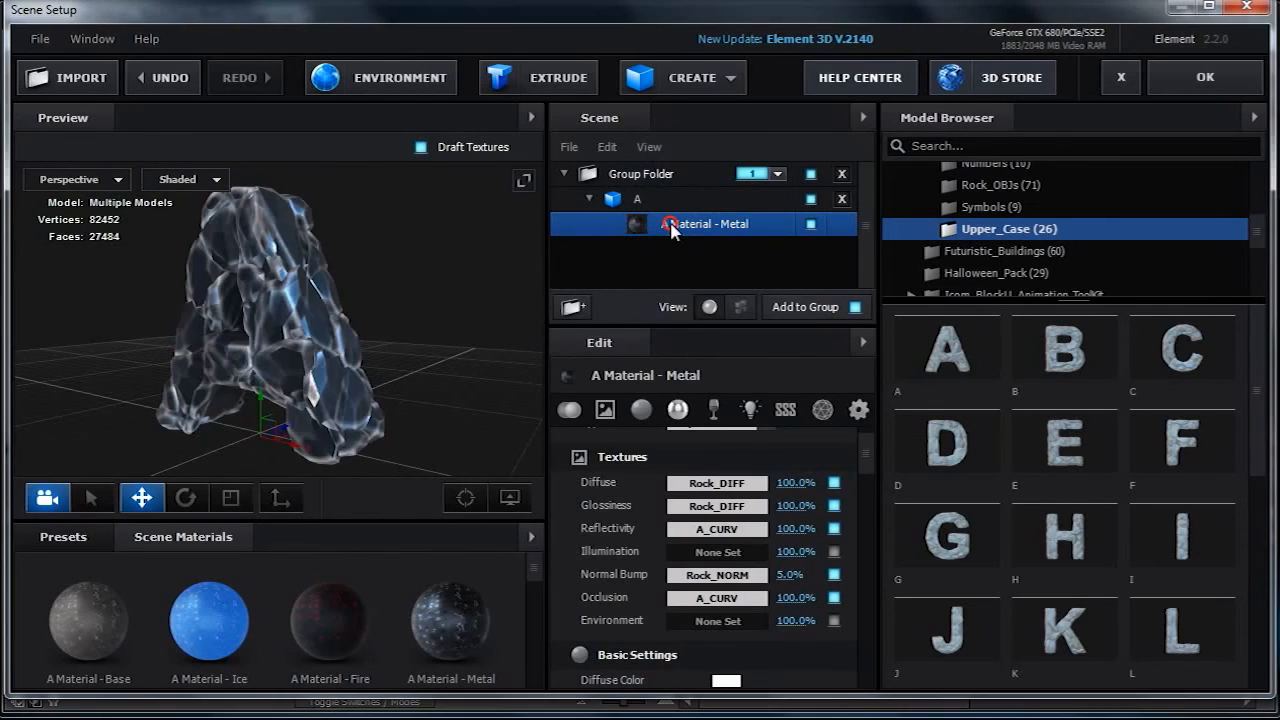
drag(459, 298, 382, 402)
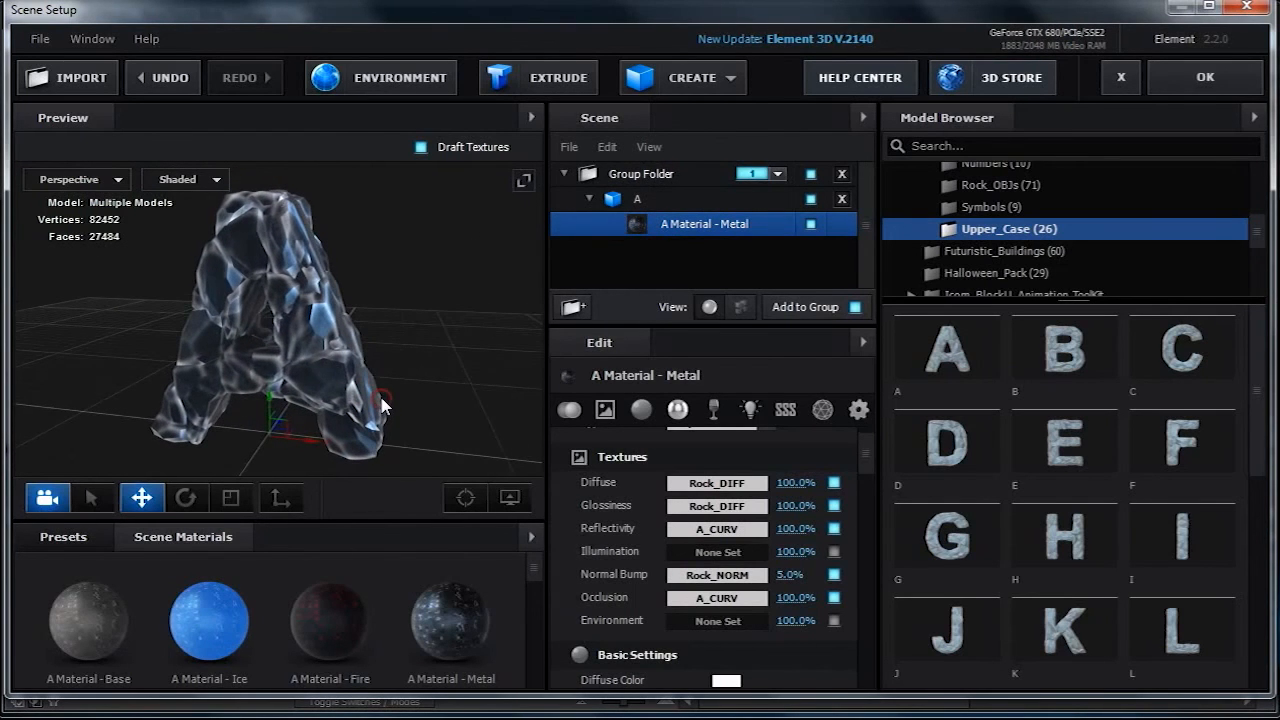
- Examine the metal material's Rock_DIFF diffuse texture and A_CURV occlusion texture settings, keeping them as they are
click(715, 483)
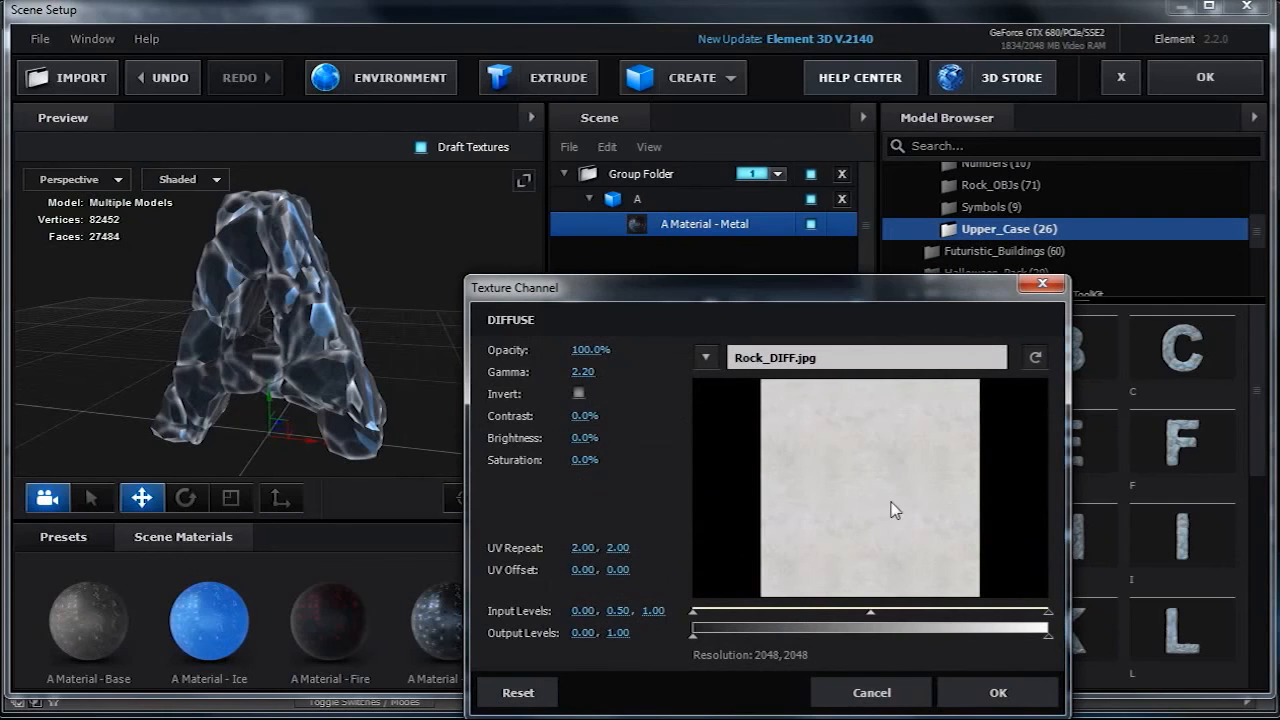
click(975, 693)
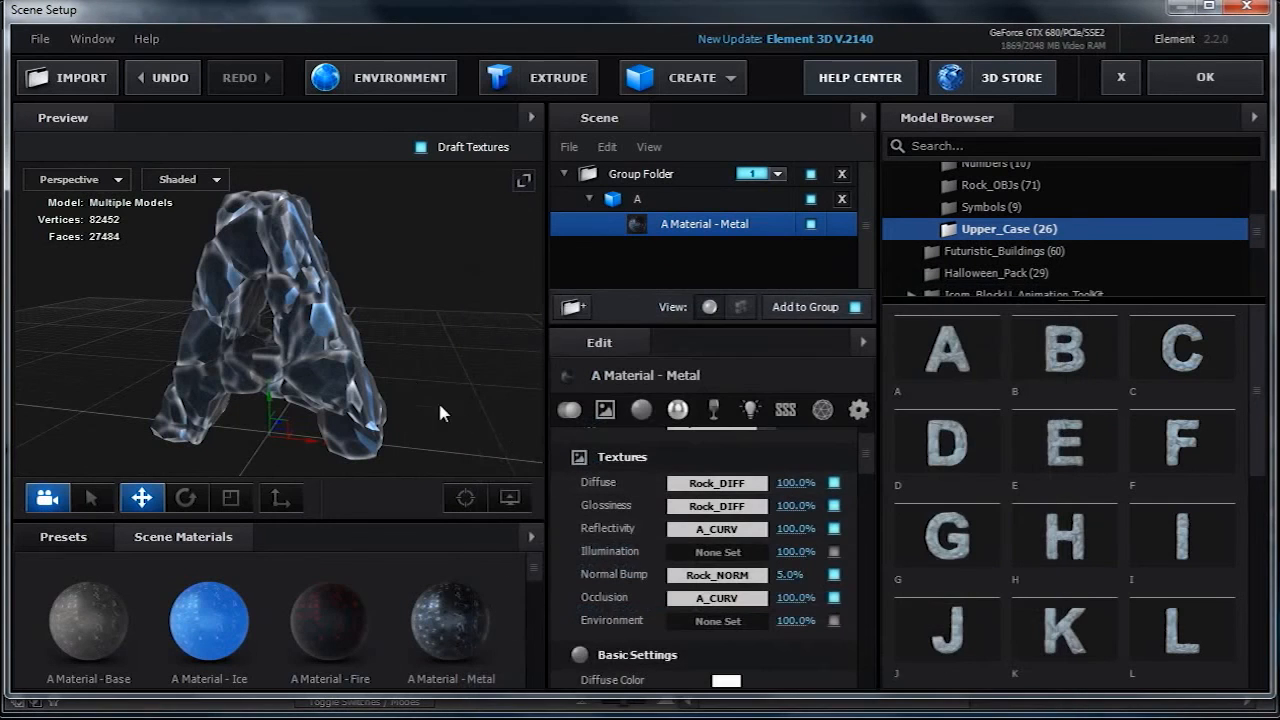
mouse_move(460, 362)
mouse_down()
mouse_move(401, 358)
mouse_move(434, 348)
mouse_move(404, 365)
mouse_up()
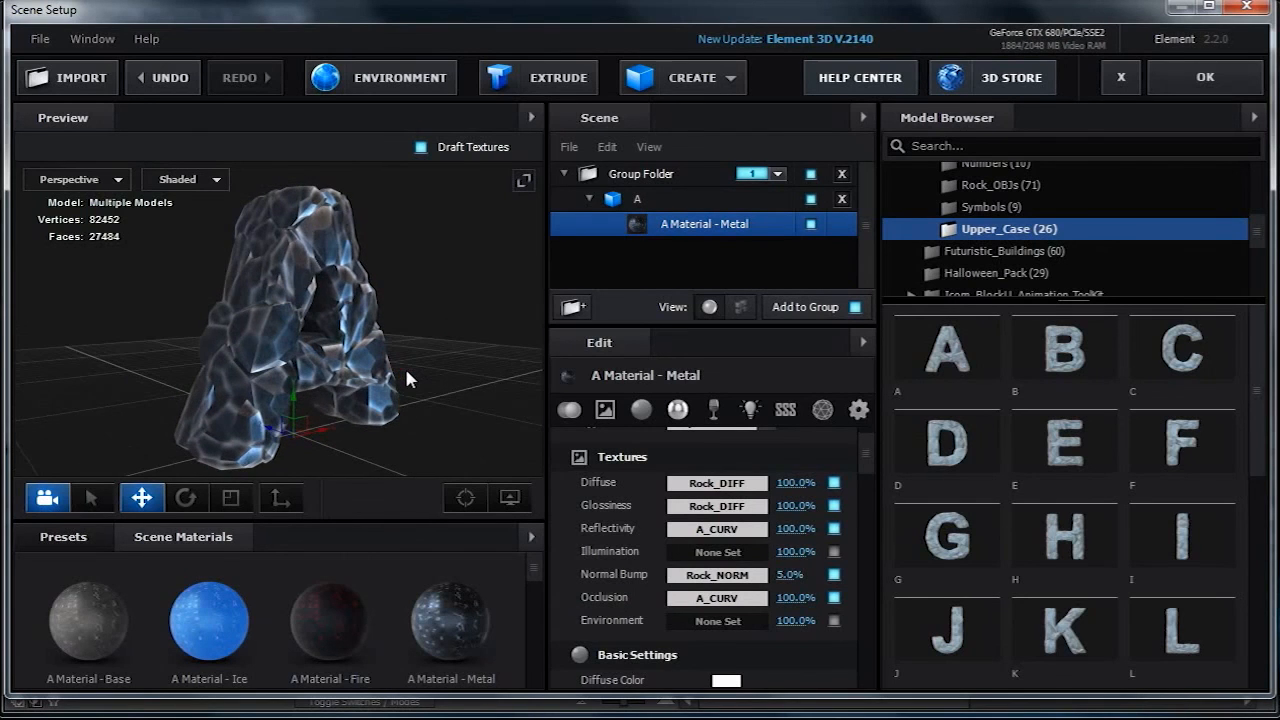
click(720, 483)
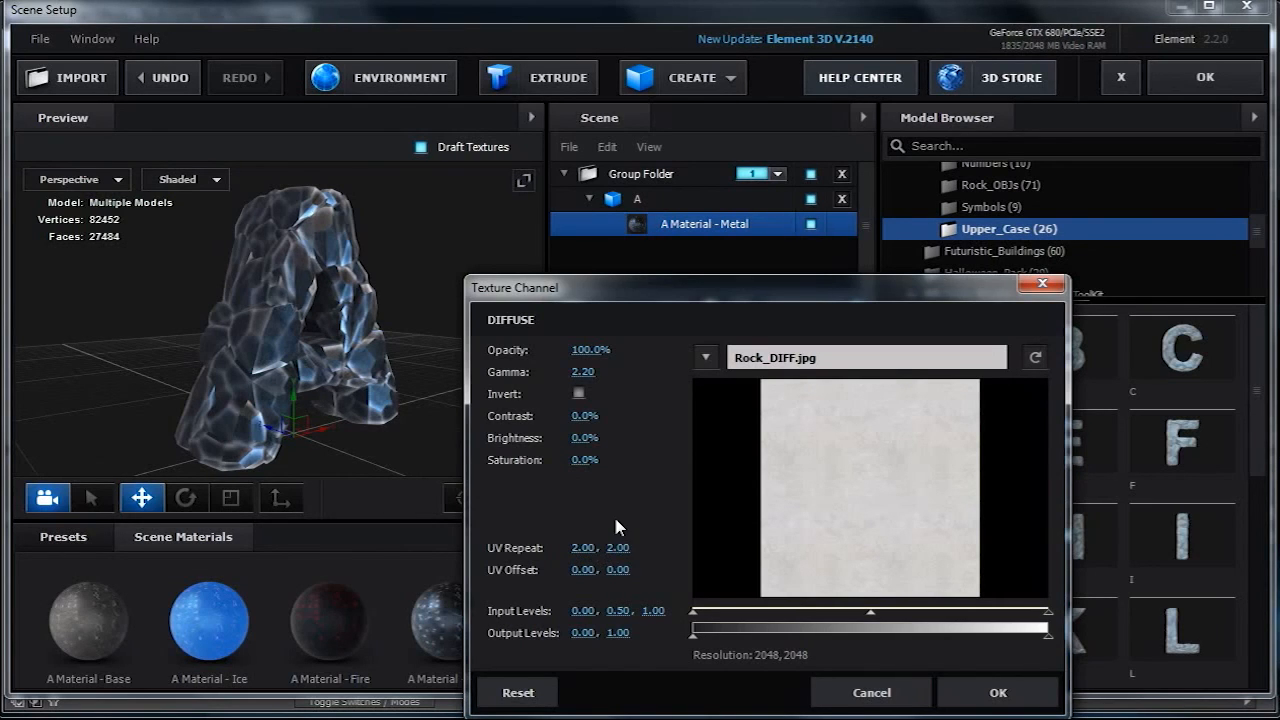
click(990, 692)
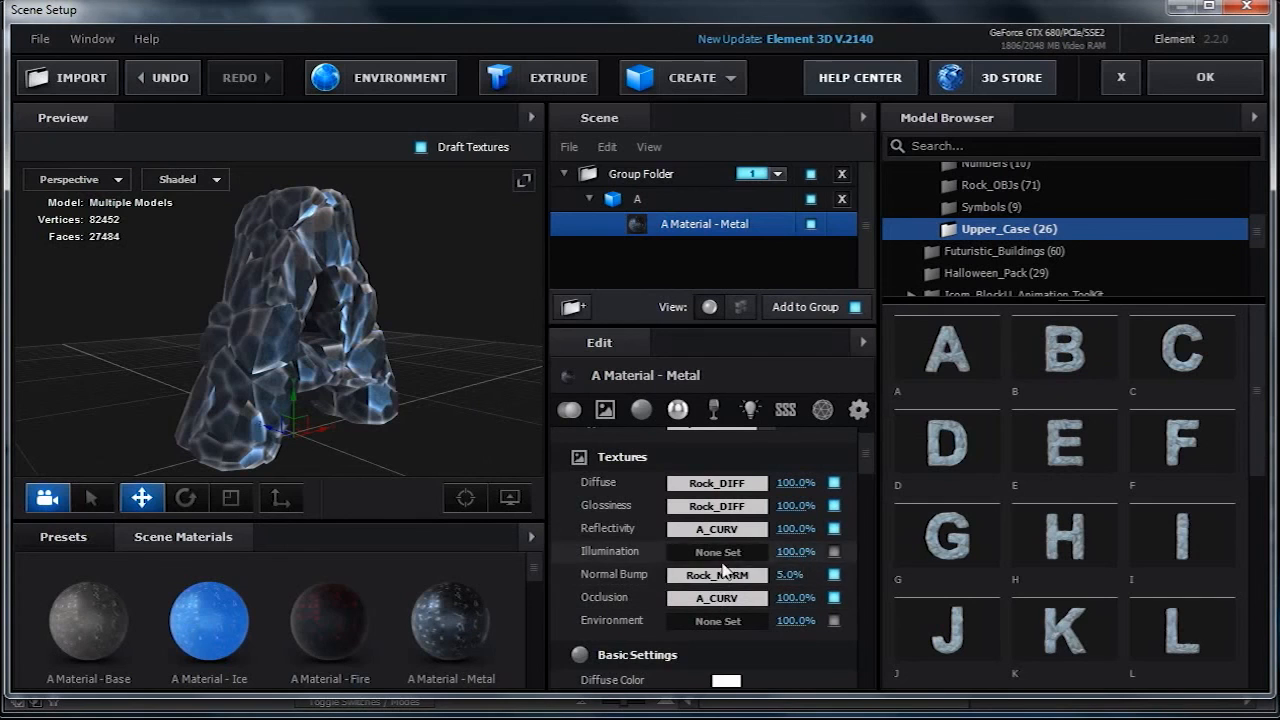
click(716, 598)
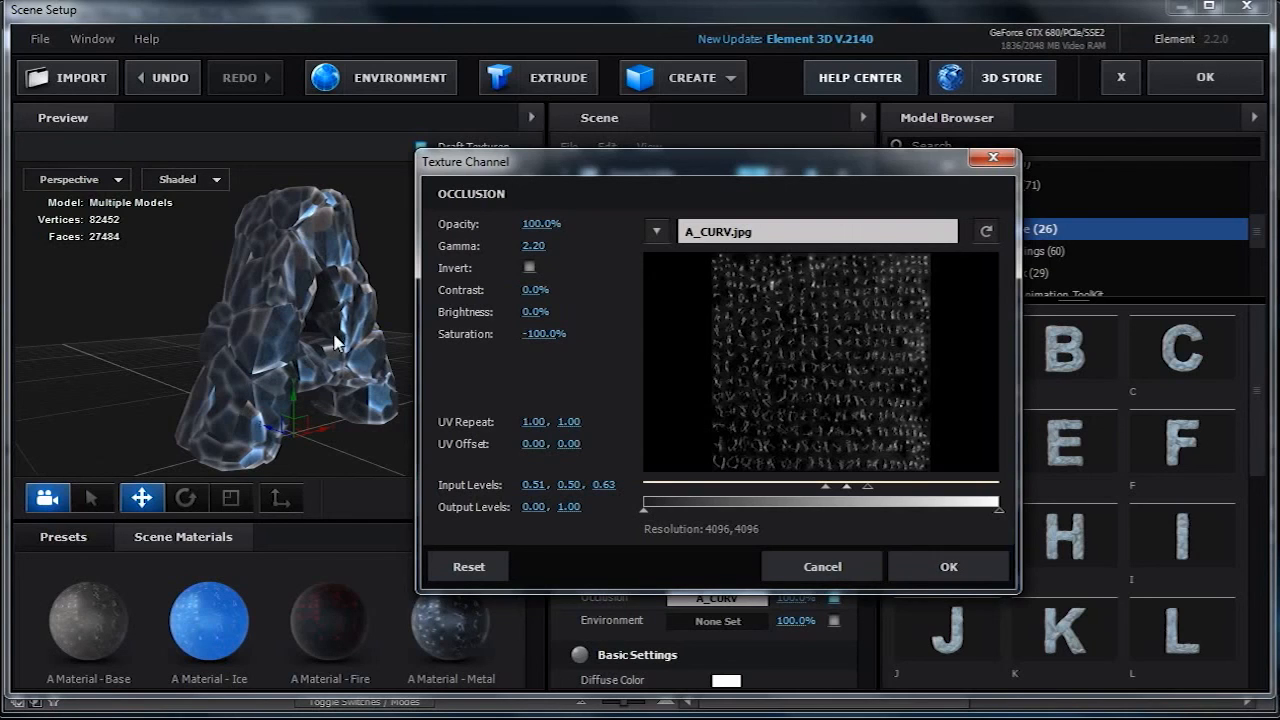
click(951, 569)
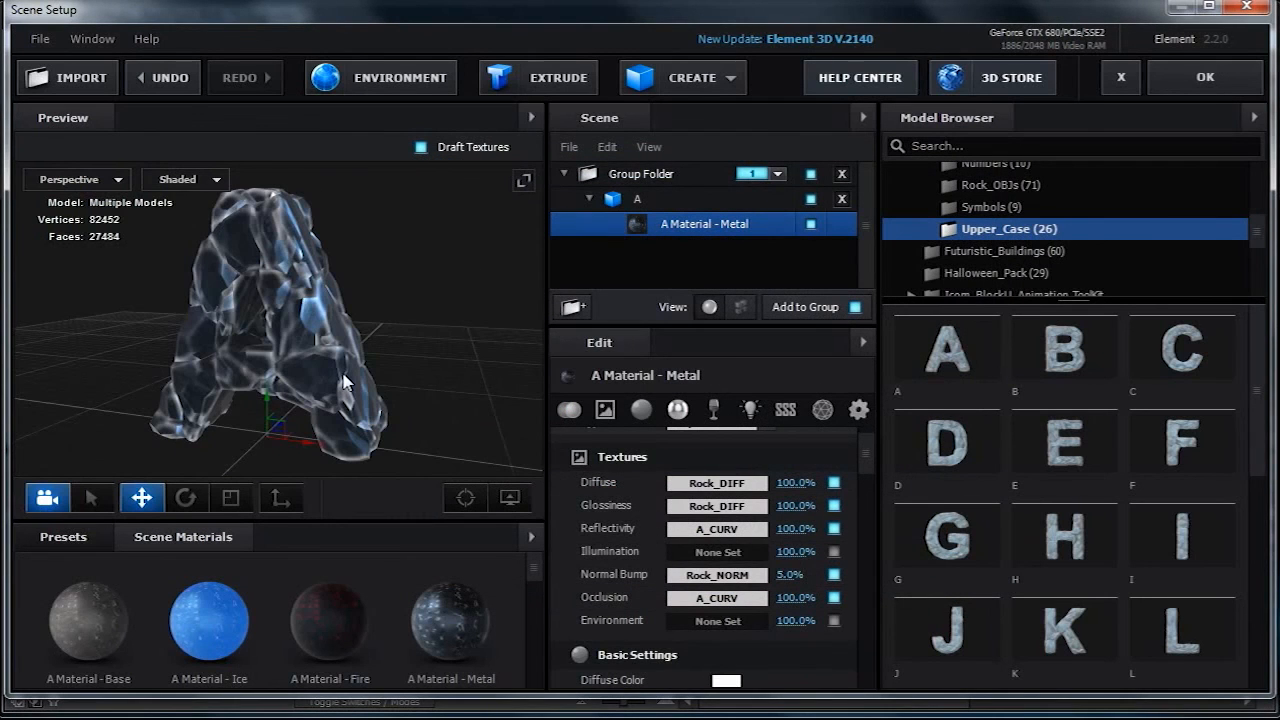